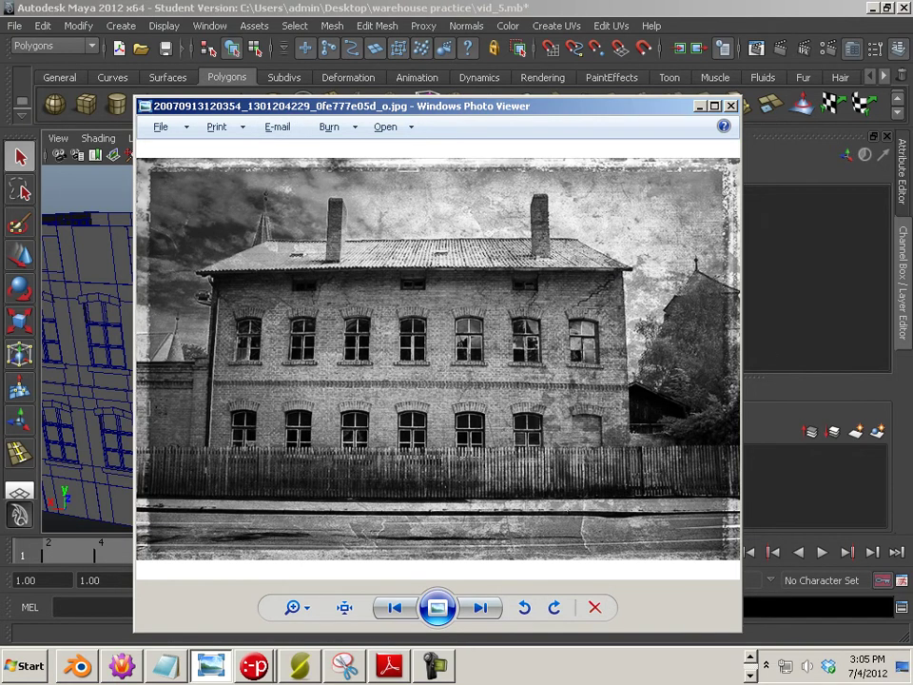
Step: Close the reference photo and examine the building's open top and walls from several sides
click(730, 106)
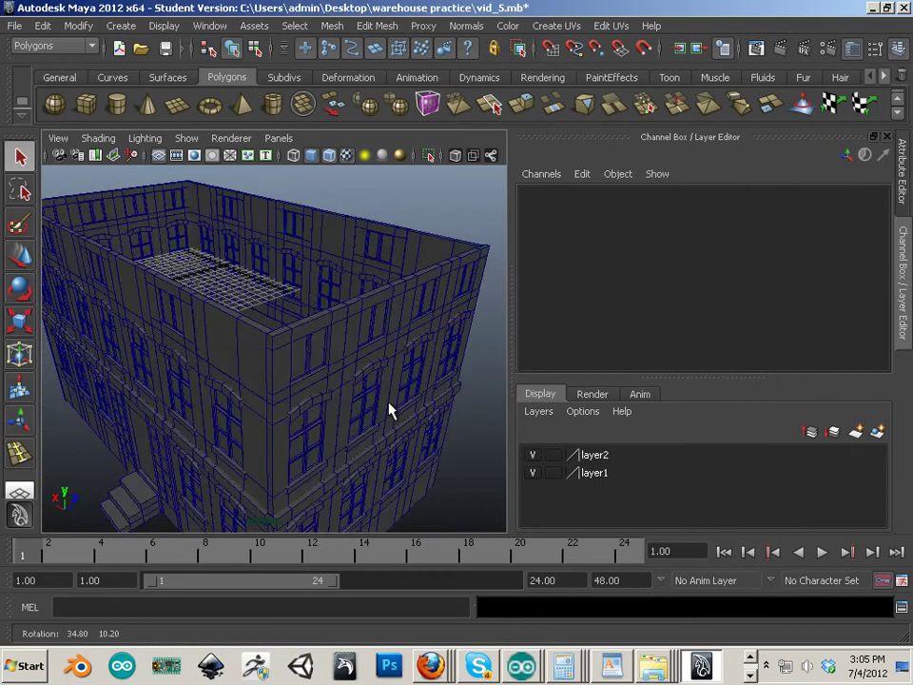
alt+drag(389, 410, 217, 371)
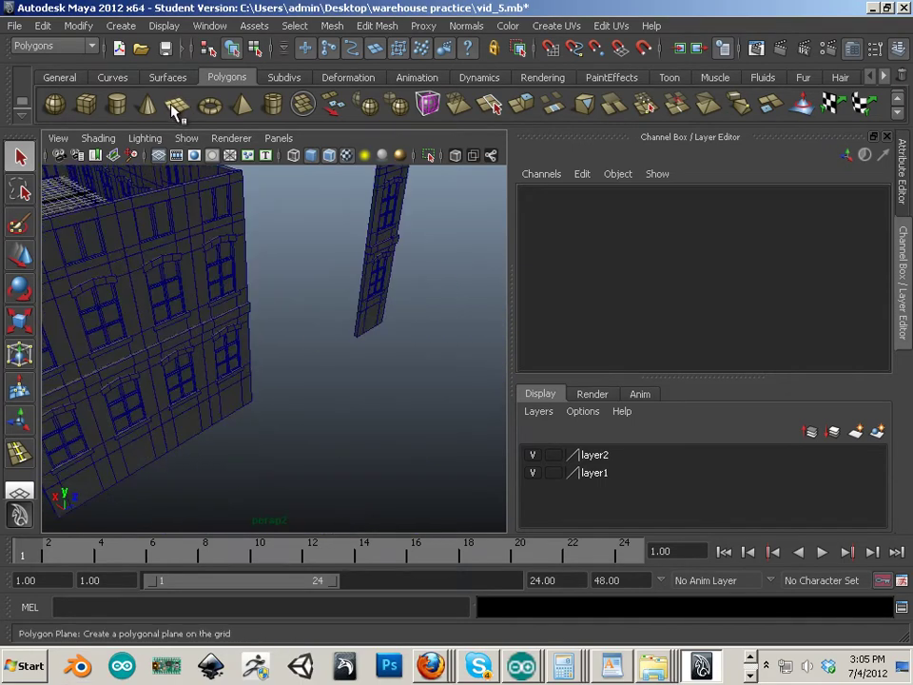
alt+drag(182, 257, 304, 323)
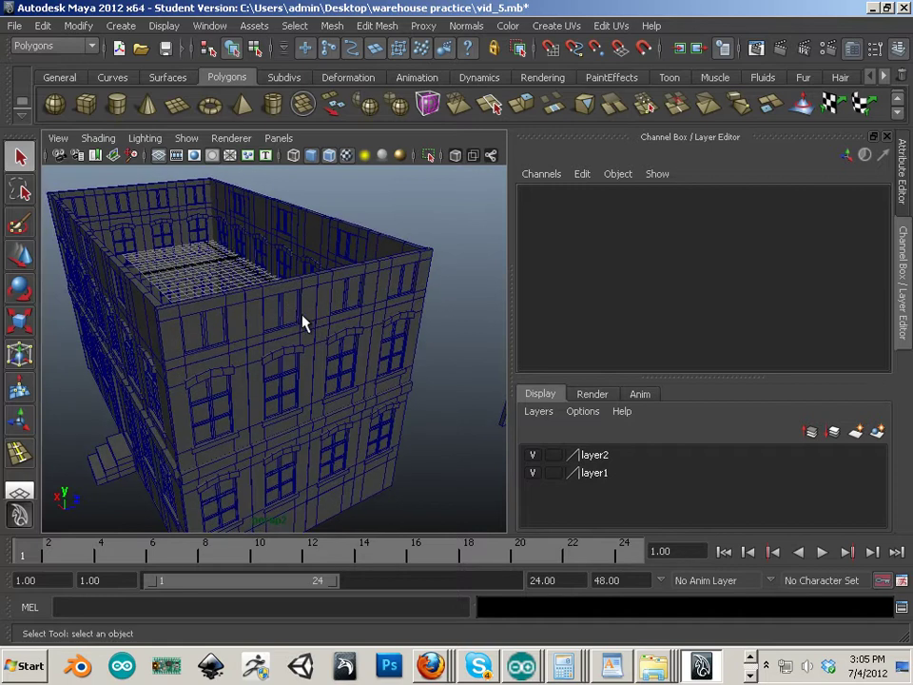
alt+drag(209, 340, 175, 285)
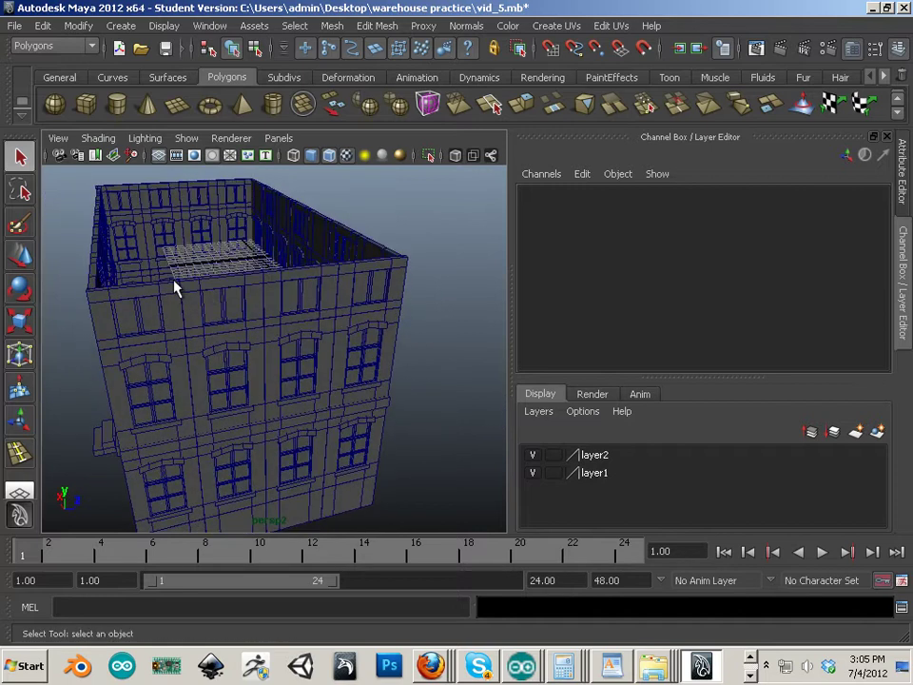
alt+middle_drag(175, 285, 148, 320)
alt+drag(148, 320, 352, 303)
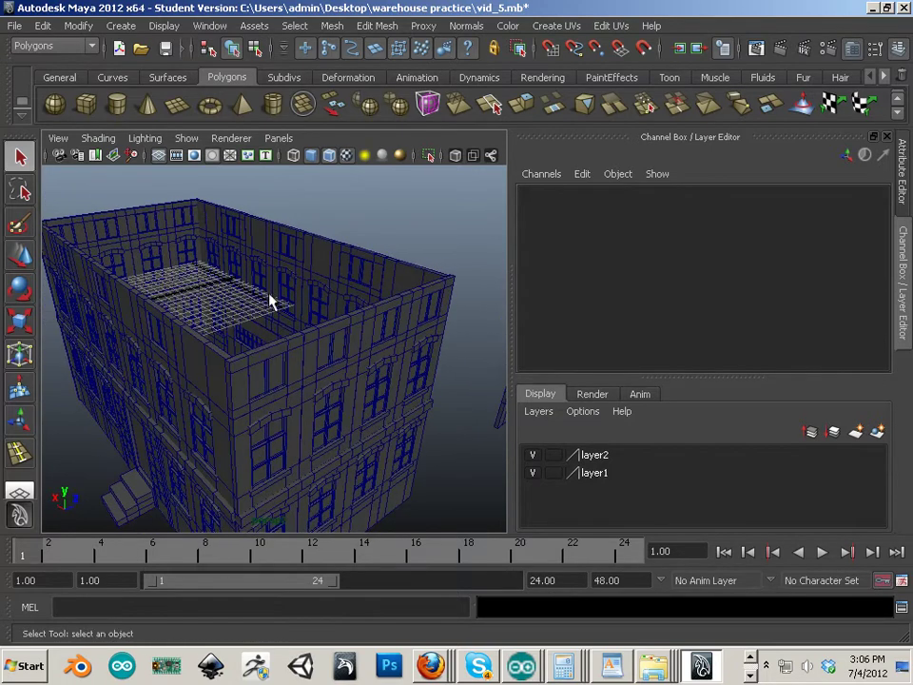
alt+drag(225, 360, 409, 352)
alt+middle_drag(409, 351, 354, 370)
alt+right_drag(354, 370, 189, 309)
alt+middle_drag(333, 385, 295, 412)
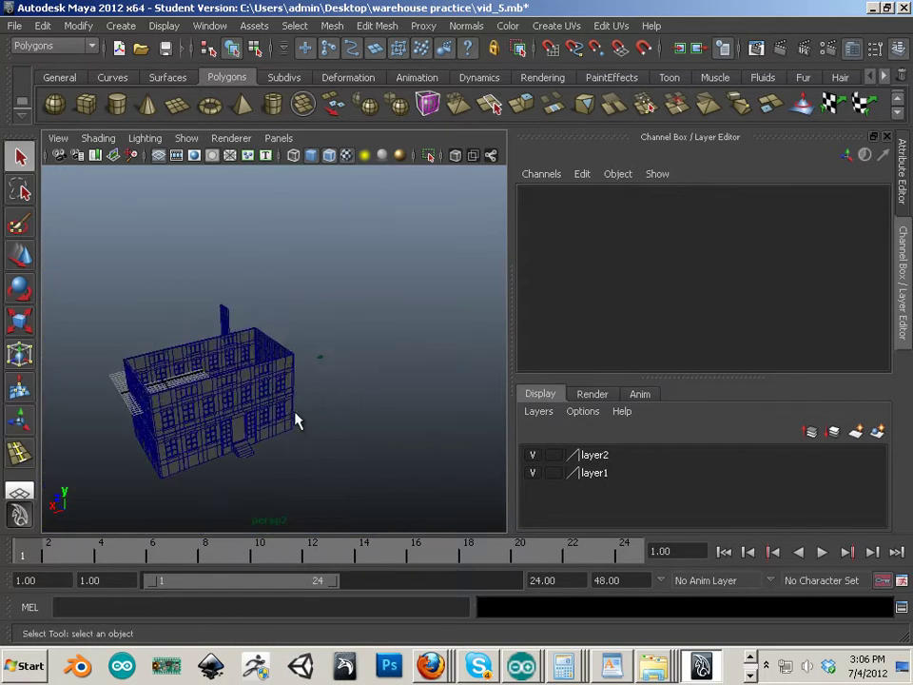
Step: Duplicate the top faces of the front wall near the building's end corner with Duplicate Face
alt+right_drag(296, 419, 326, 412)
alt+drag(326, 412, 233, 418)
scroll(234, 446, up, 3)
right_drag(214, 388, 218, 399)
click(220, 401)
alt+drag(205, 373, 231, 416)
shift+click(214, 398)
alt+drag(318, 444, 235, 415)
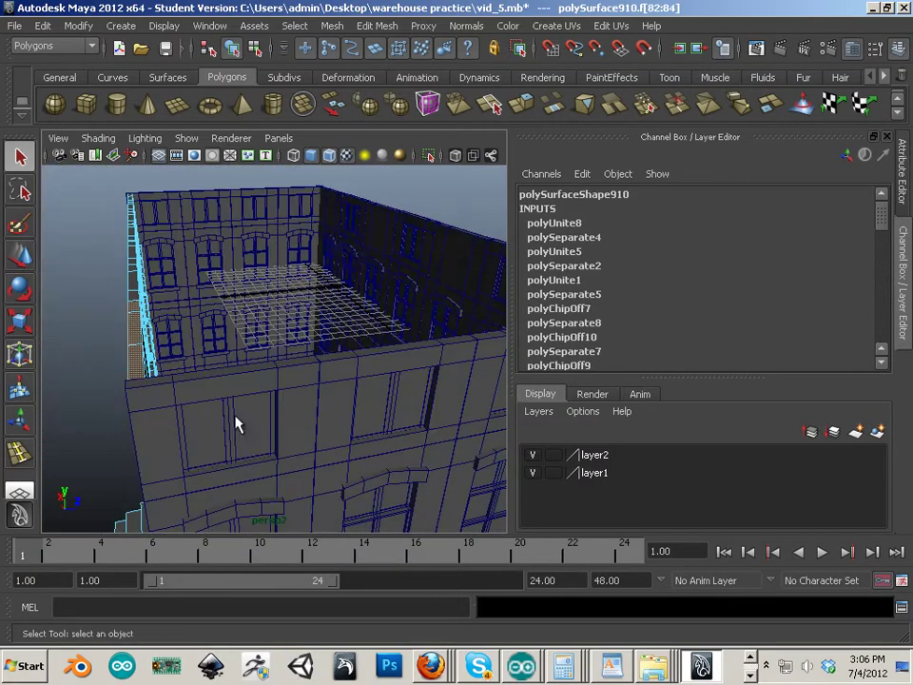
click(370, 34)
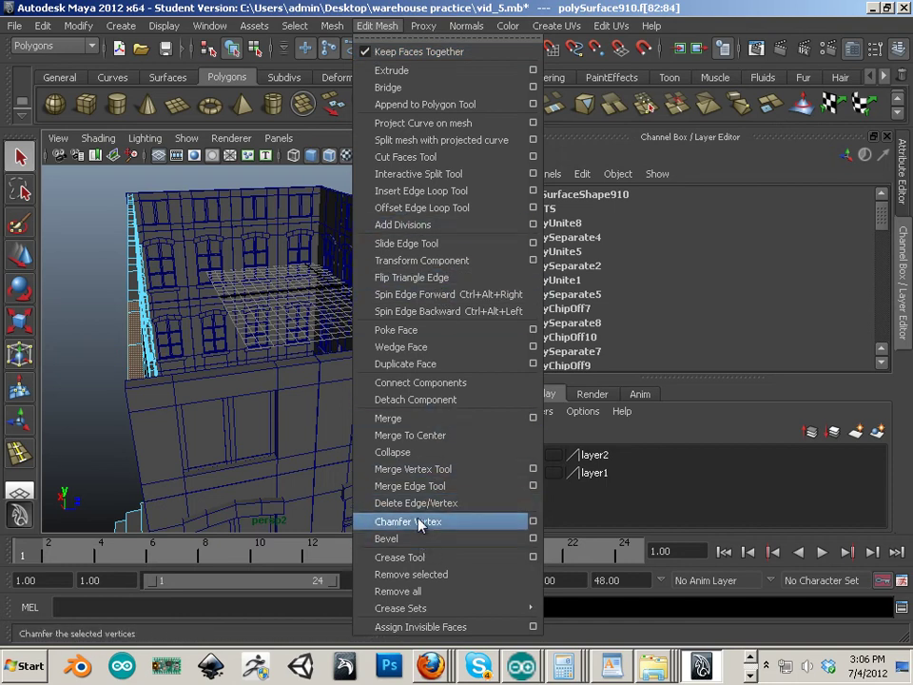
click(428, 363)
alt+drag(207, 372, 271, 369)
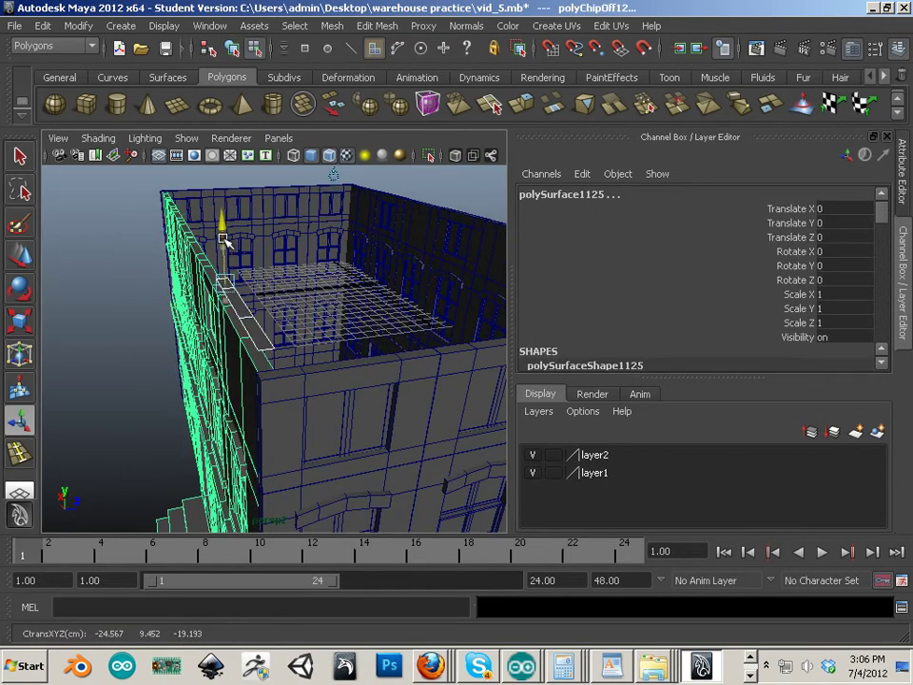
Step: Stretch the duplicated strip into a flat roof panel by moving its inner long edges to the middle of the building
click(171, 368)
right_drag(244, 323, 259, 291)
click(262, 335)
click(262, 336)
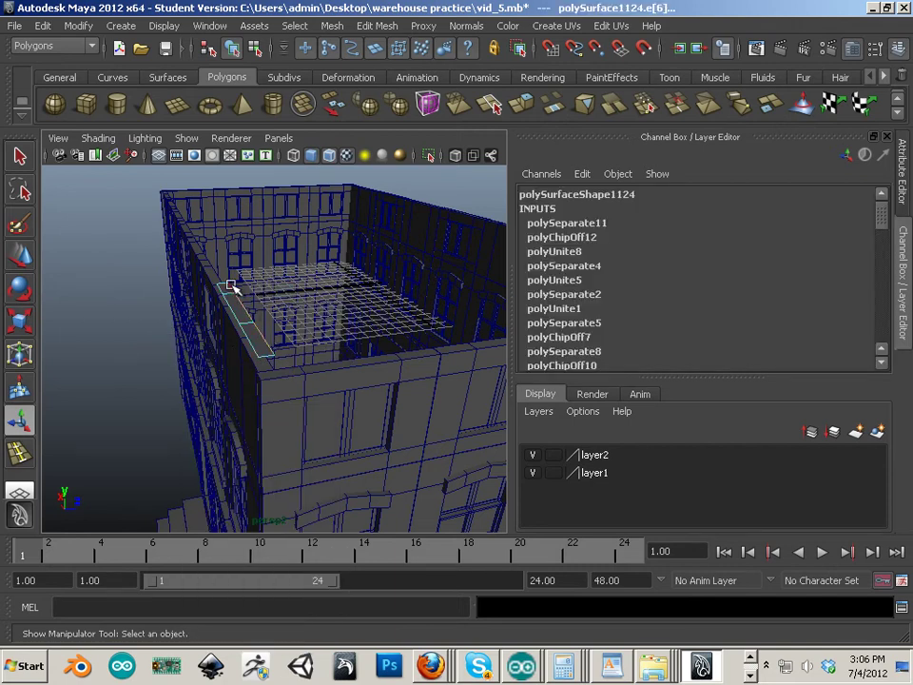
alt+drag(326, 312, 51, 300)
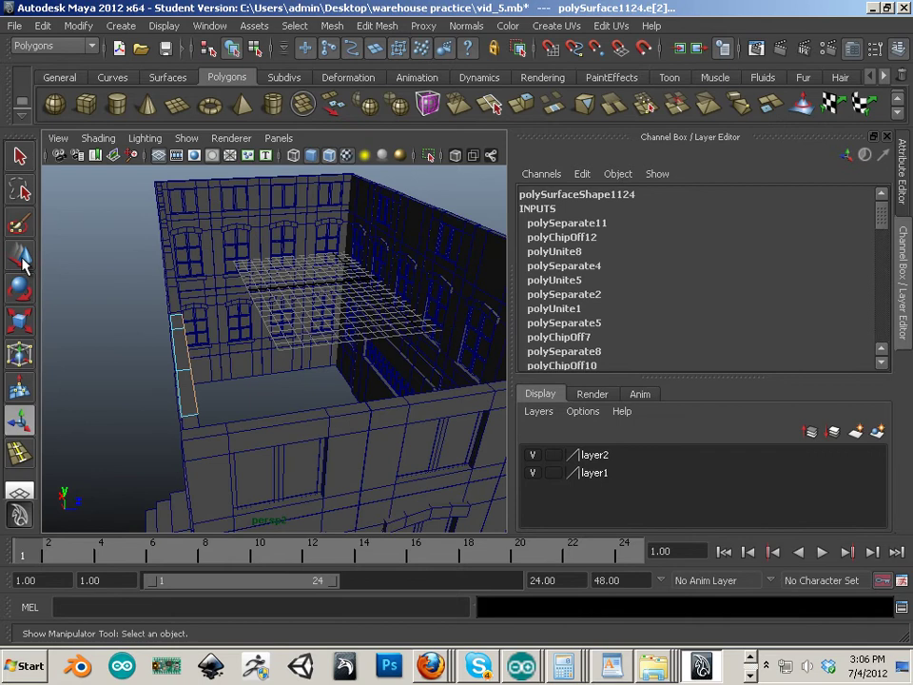
click(23, 262)
drag(247, 348, 316, 367)
alt+right_drag(315, 367, 257, 358)
drag(326, 323, 302, 407)
alt+right_drag(381, 470, 259, 473)
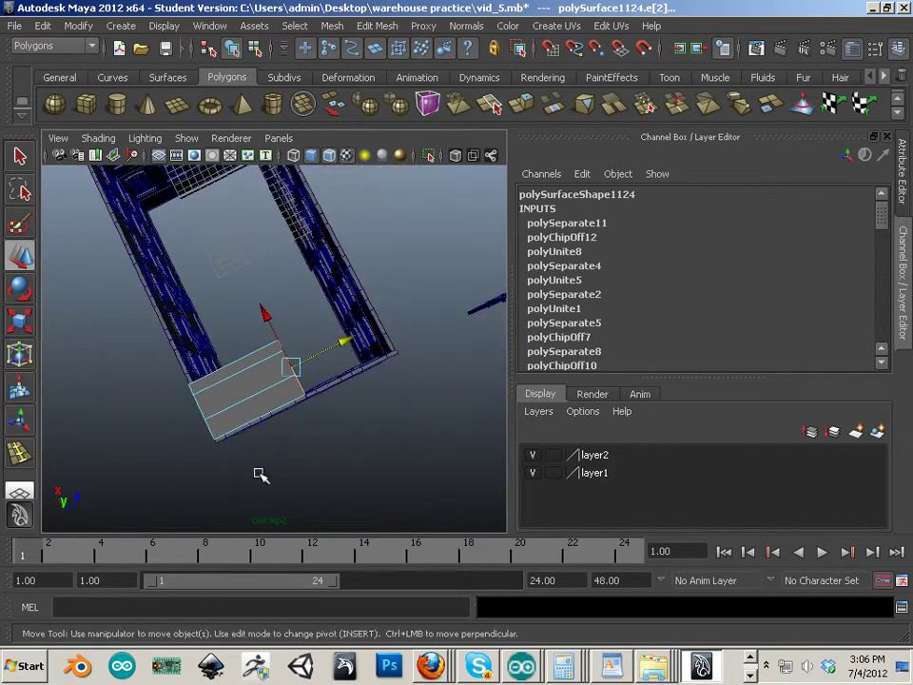
Step: Create a new perspective view and frame the roof panel on top of the building
alt+drag(258, 473, 309, 453)
alt+drag(353, 482, 352, 286)
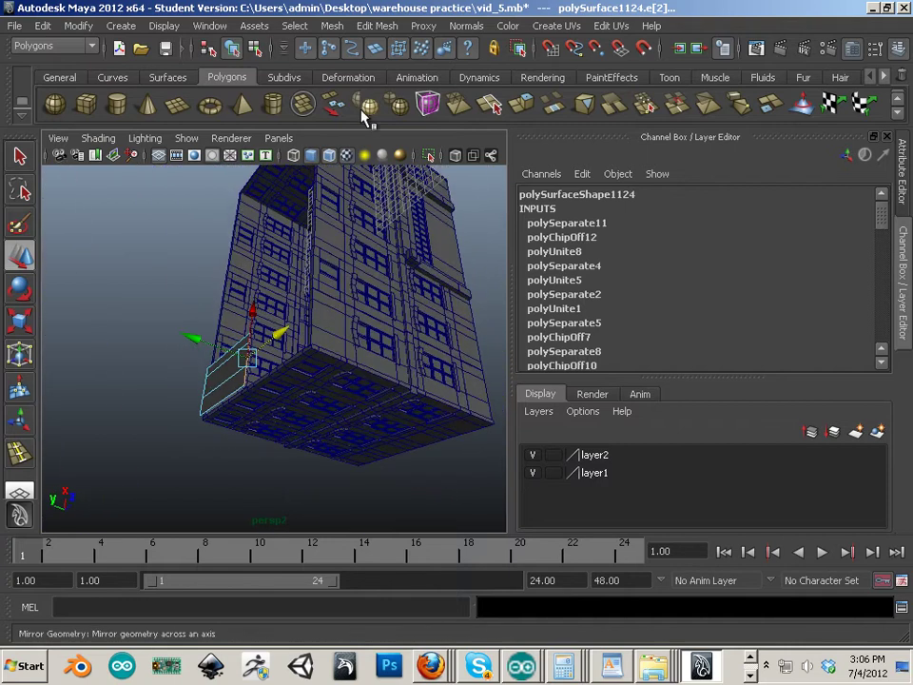
alt+drag(260, 180, 409, 244)
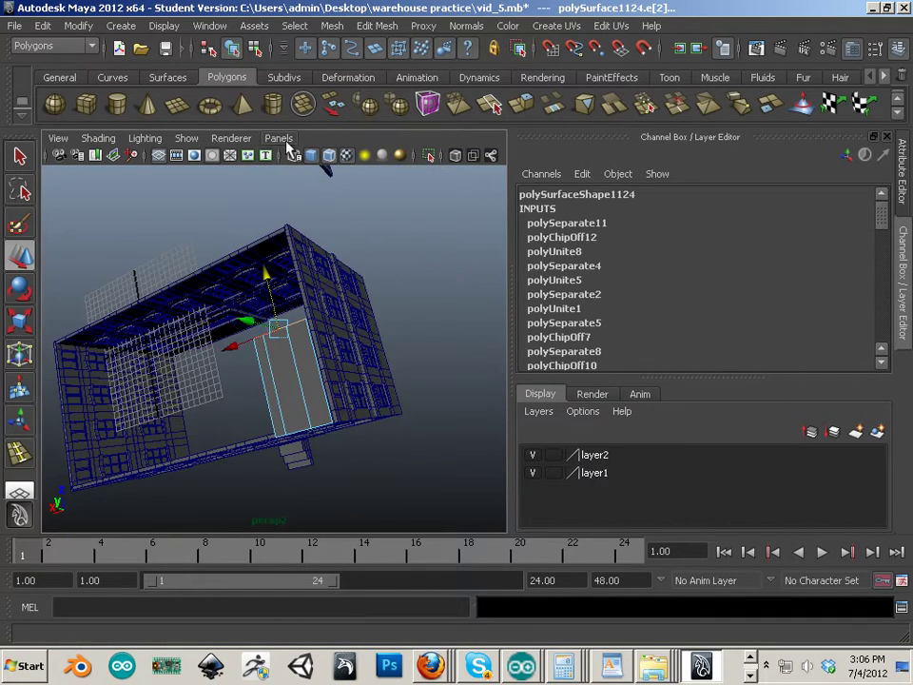
click(279, 138)
mouse_move(324, 155)
click(432, 209)
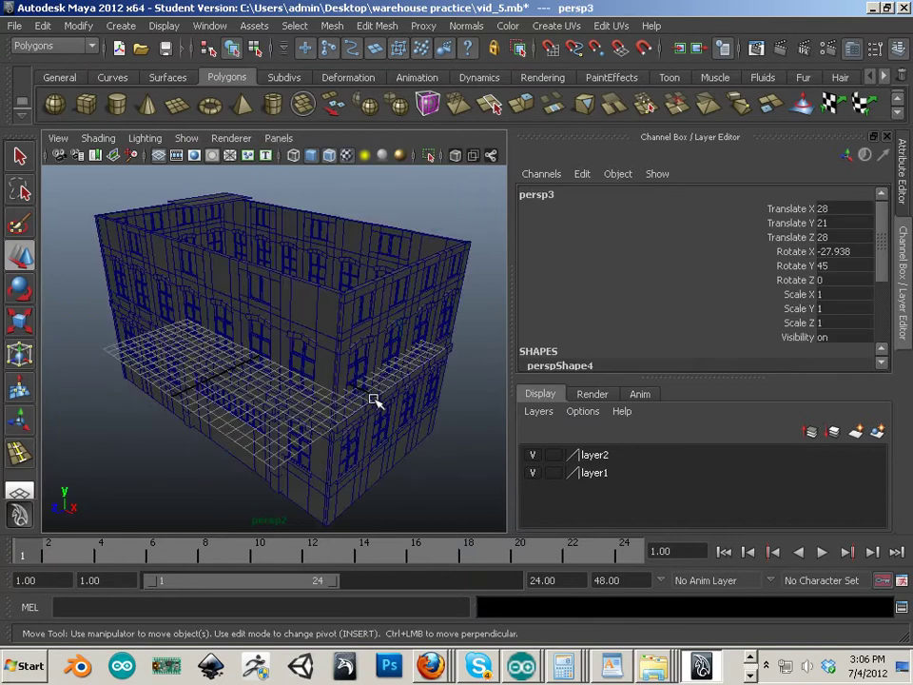
alt+drag(221, 259, 320, 297)
alt+middle_drag(320, 298, 285, 301)
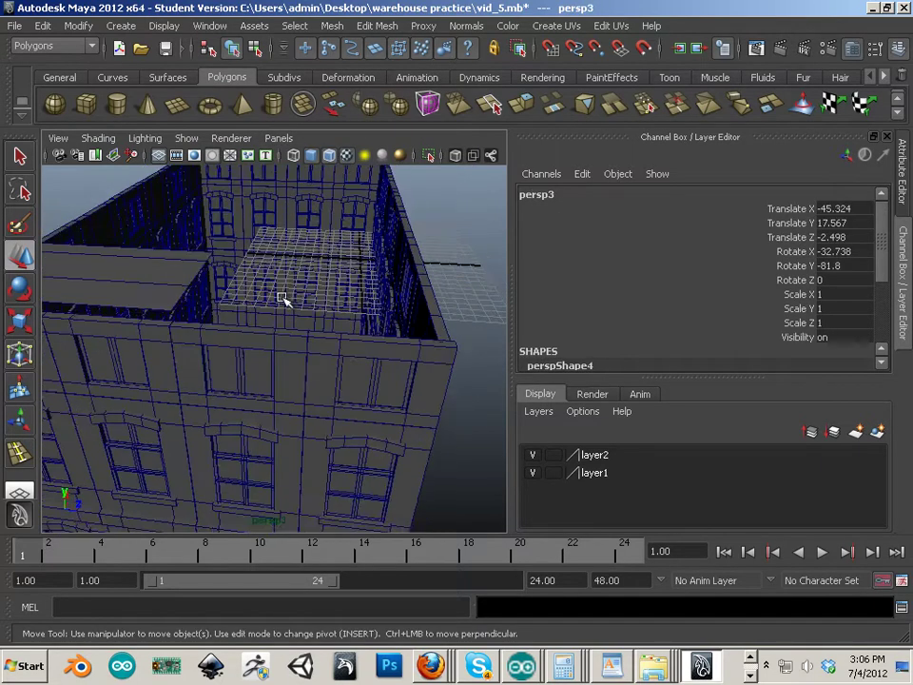
alt+drag(359, 299, 261, 336)
alt+right_drag(261, 336, 273, 346)
alt+drag(273, 346, 276, 342)
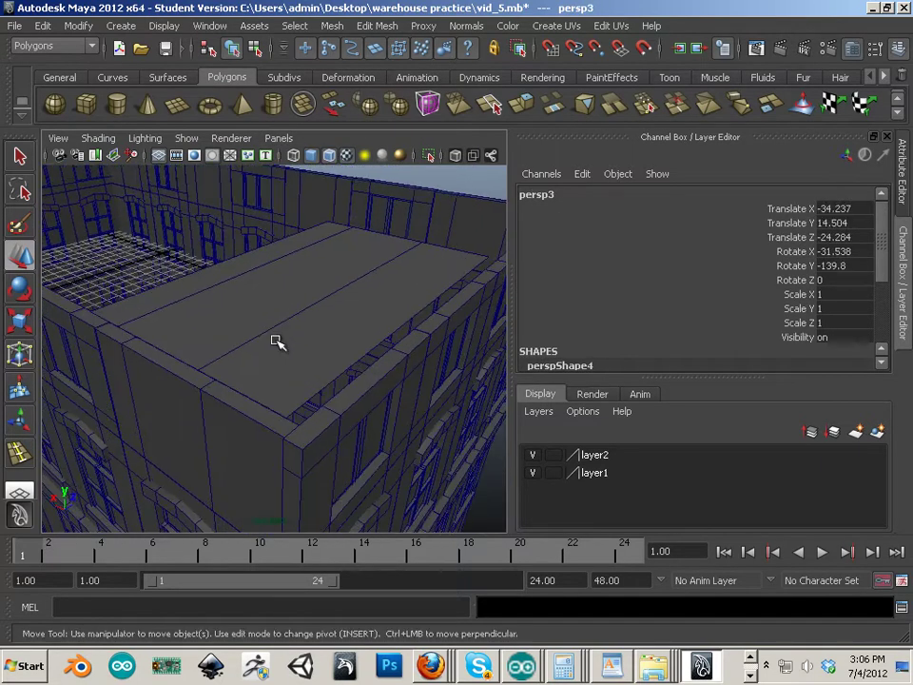
Step: Center the roof panel's pivot and move the panel to Translate X -0.08, against the end wall
click(332, 314)
alt+drag(415, 379, 346, 360)
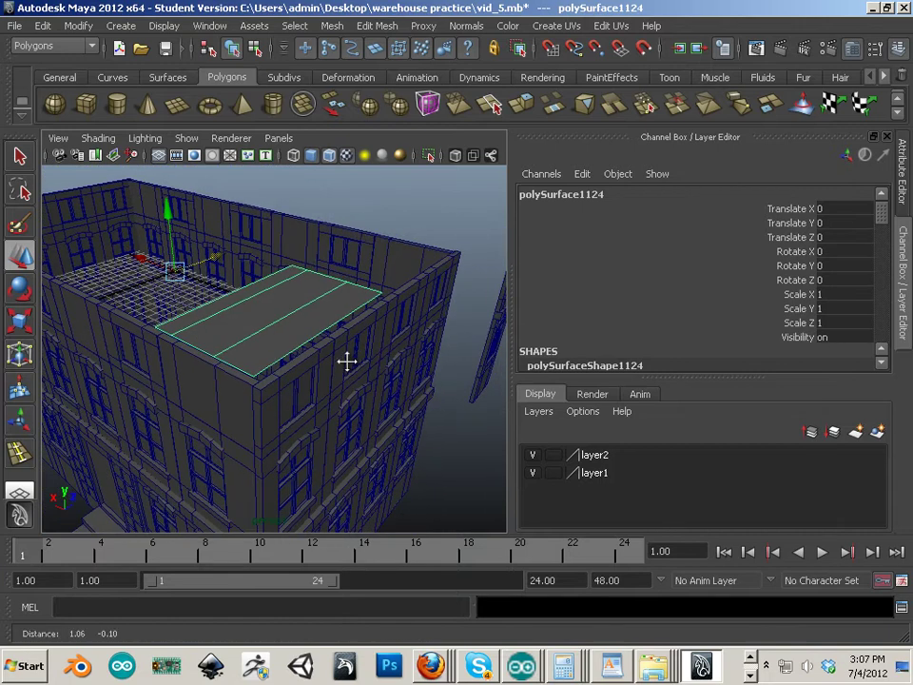
click(78, 25)
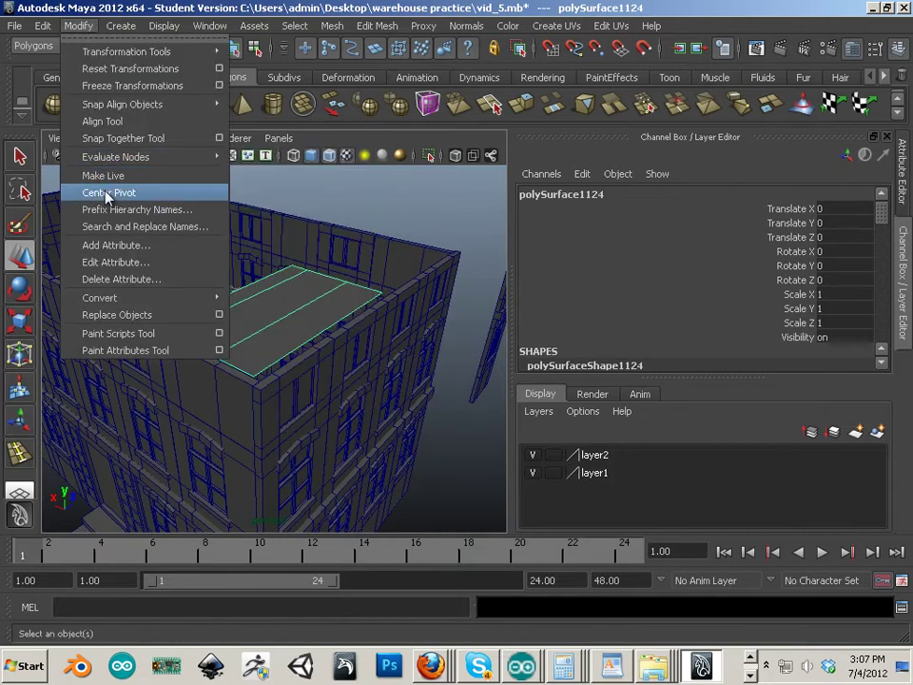
click(104, 192)
alt+right_drag(257, 298, 321, 361)
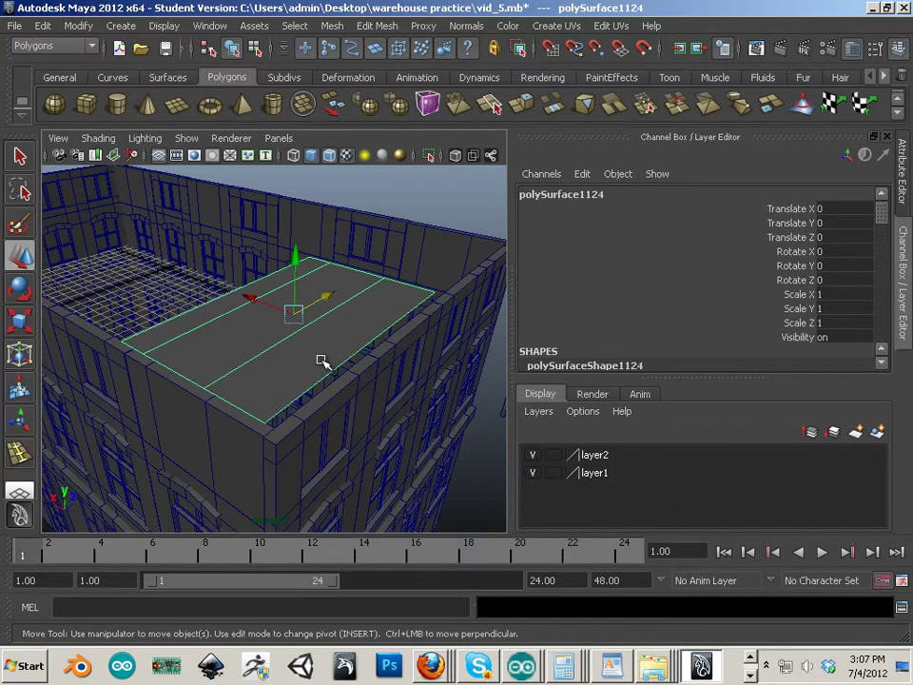
mouse_move(264, 303)
mouse_down()
mouse_move(275, 315)
mouse_move(253, 303)
mouse_move(264, 314)
mouse_up()
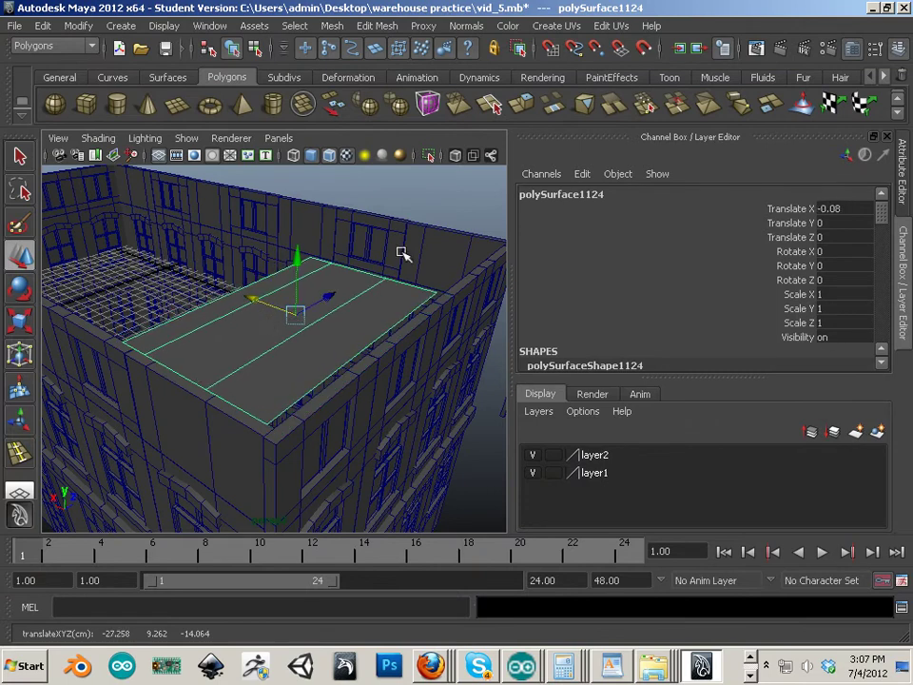
alt+drag(389, 278, 318, 325)
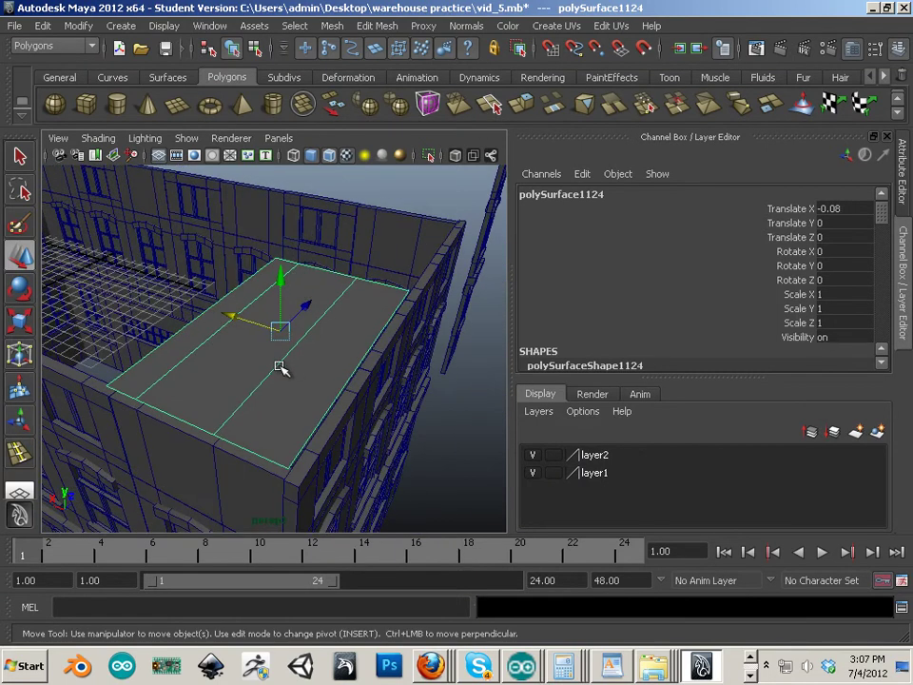
Step: Delete the two inner edges running across the roof panel so it becomes a single face
right_click(276, 364)
right_drag(277, 364, 275, 318)
click(281, 361)
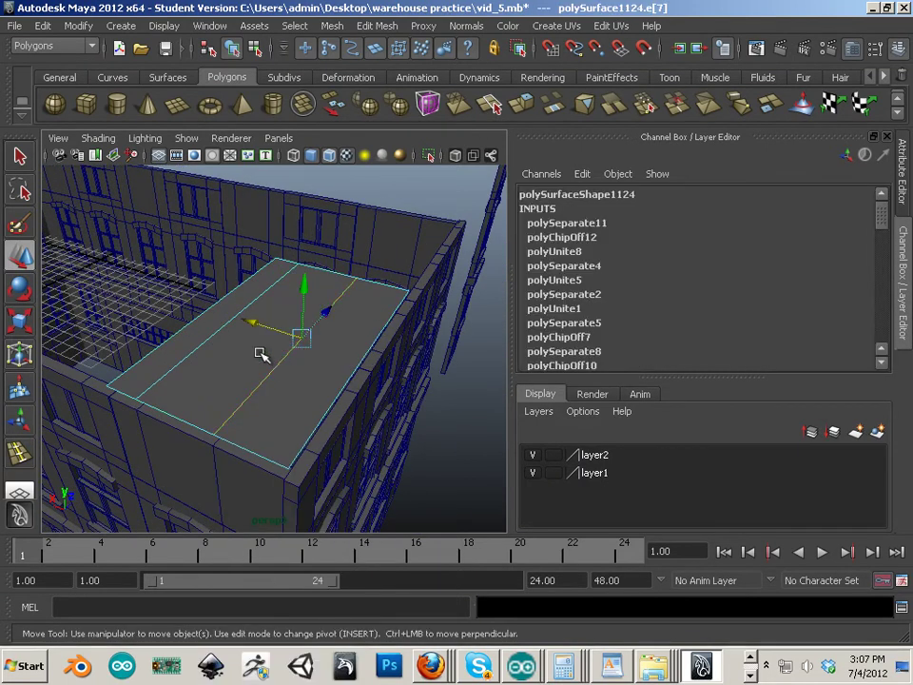
click(215, 337)
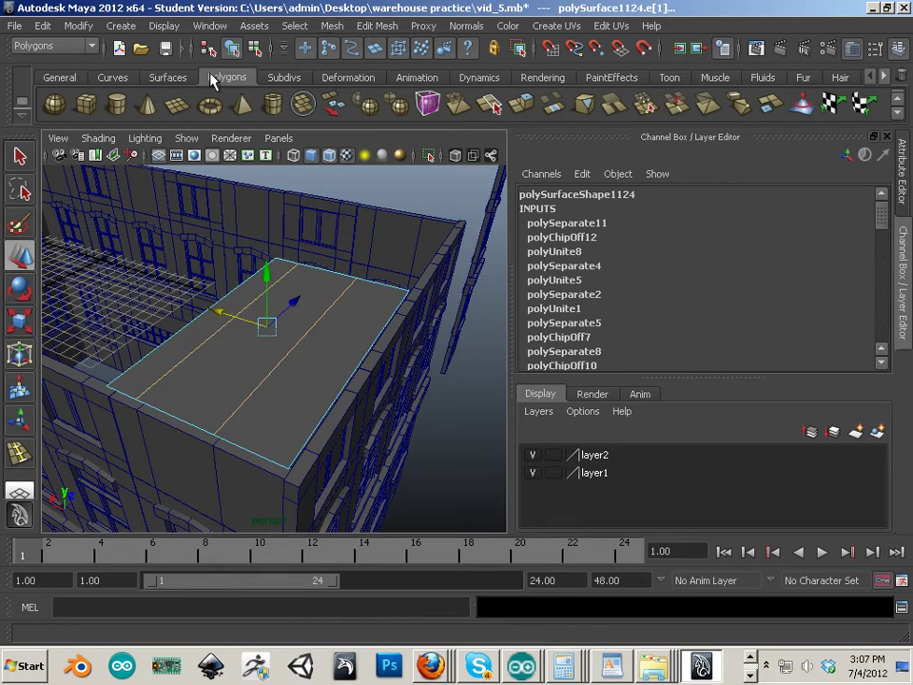
click(376, 26)
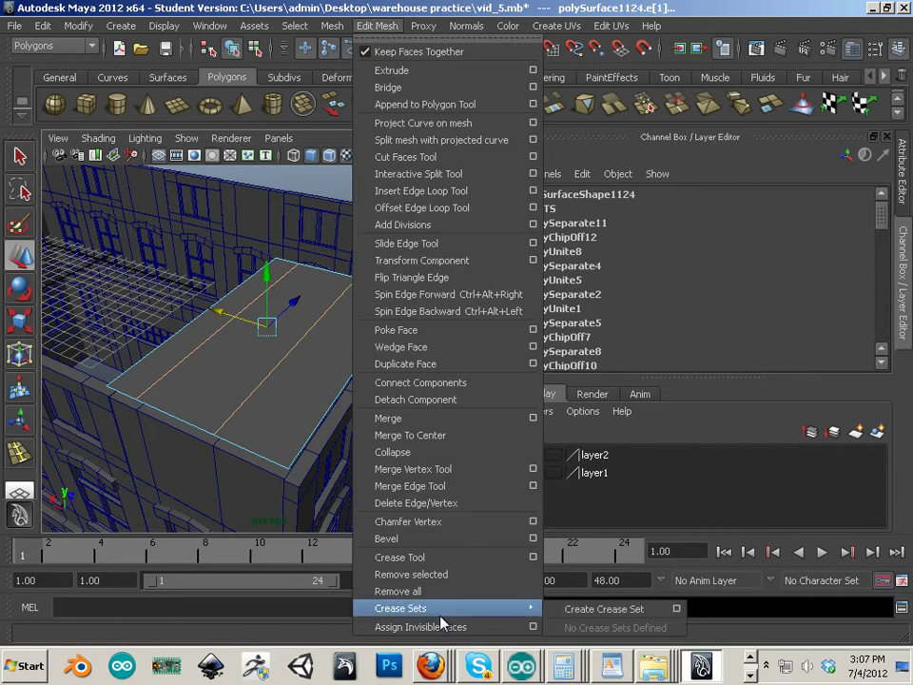
click(430, 511)
Step: Extrude the roof panel's face slightly upward to form a thin slab
right_drag(283, 359, 269, 401)
click(260, 387)
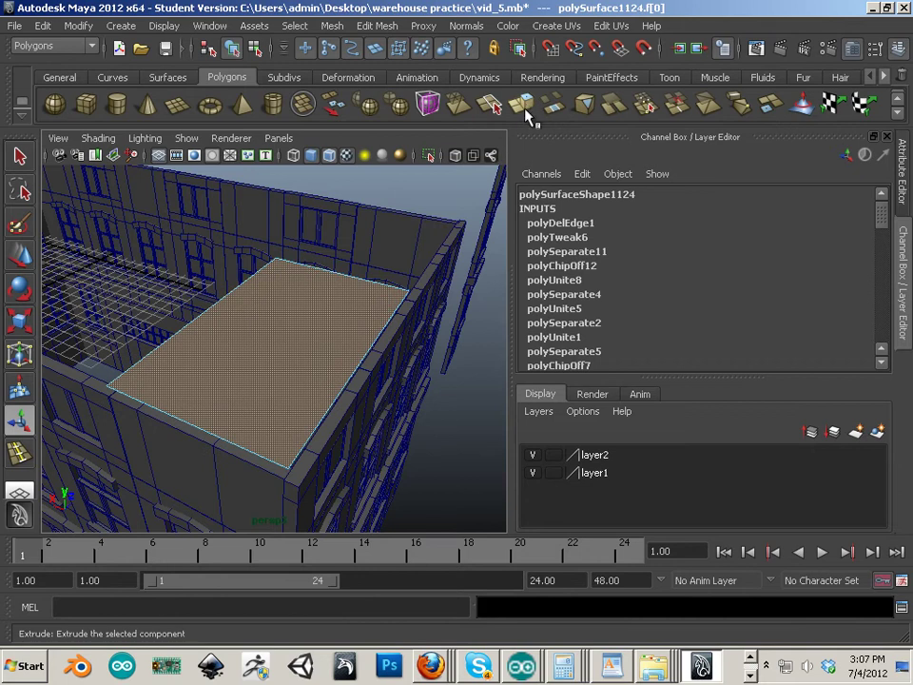
click(524, 106)
mouse_move(280, 291)
mouse_down()
mouse_move(283, 268)
mouse_move(284, 278)
mouse_up()
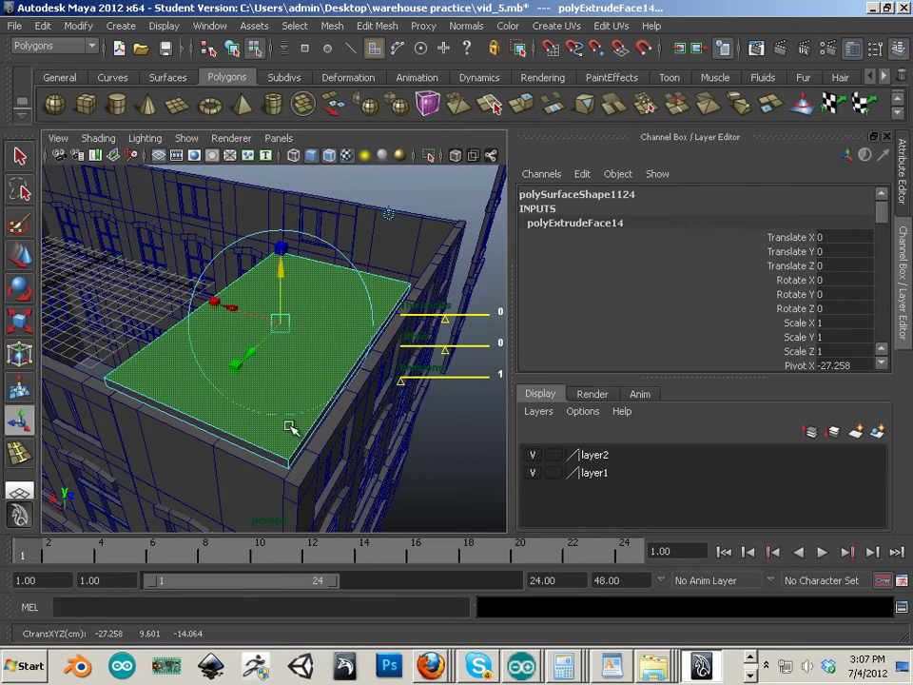
alt+drag(330, 434, 210, 343)
Step: Return to object mode and lower the roof slab to Translate Y -0.332
right_drag(210, 351, 266, 327)
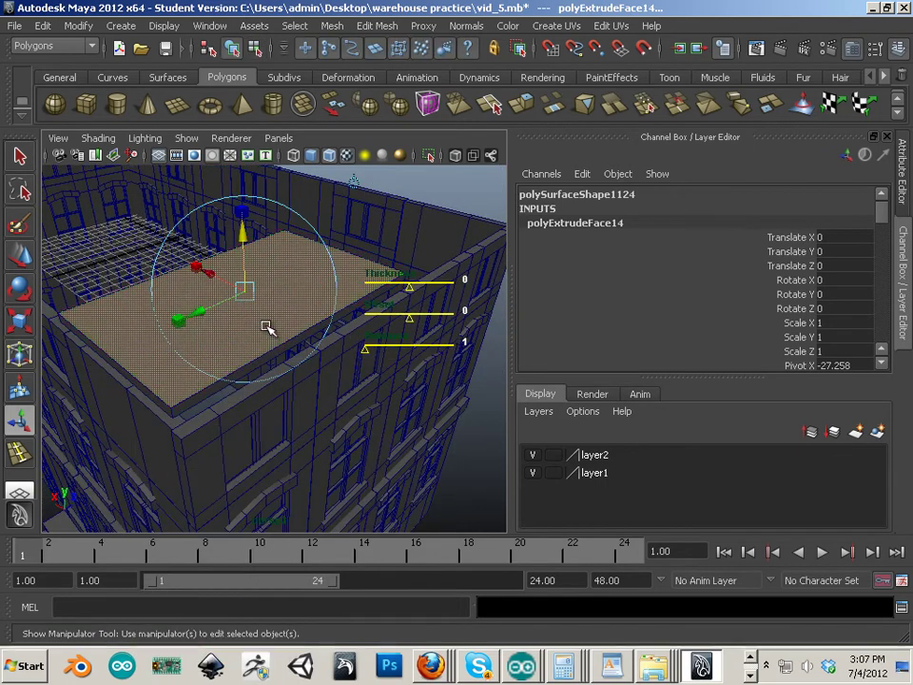
key(w)
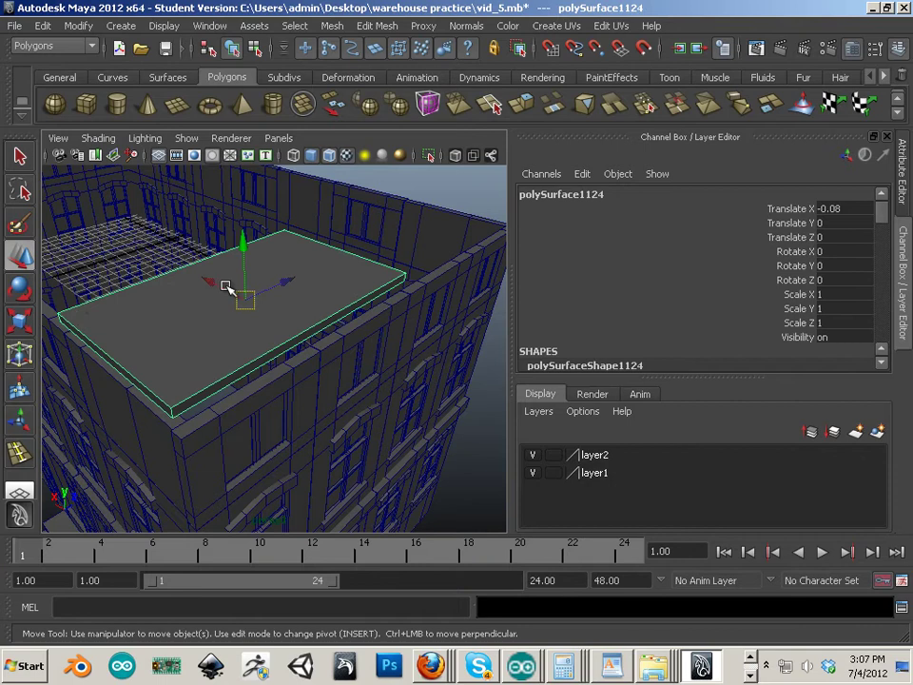
drag(245, 262, 245, 270)
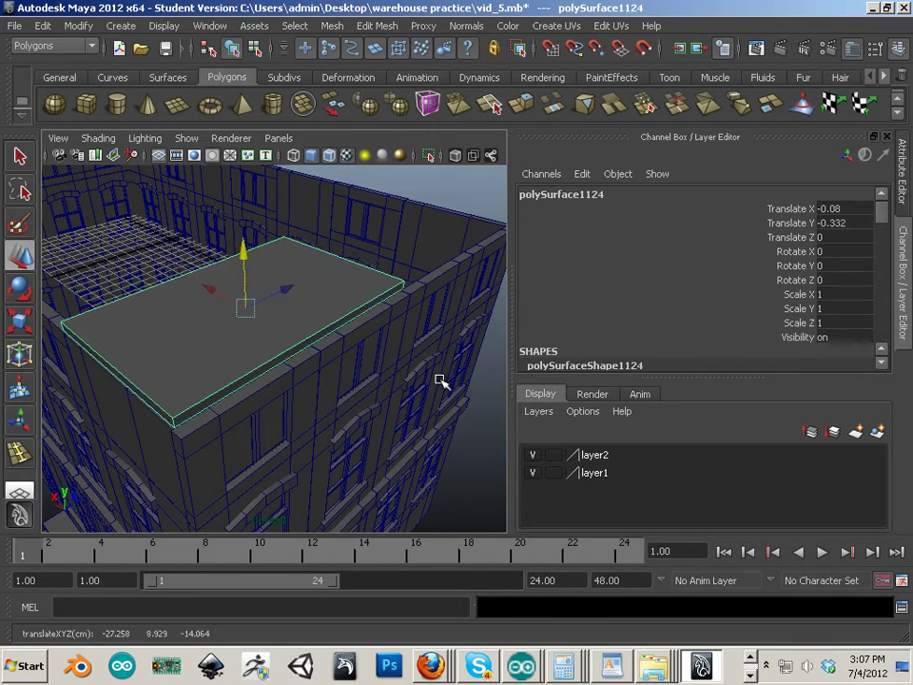
Step: In the side view, tilt the roof slab to Rotate X -13.366 and raise it to Translate Y 0.695
alt+drag(440, 379, 255, 340)
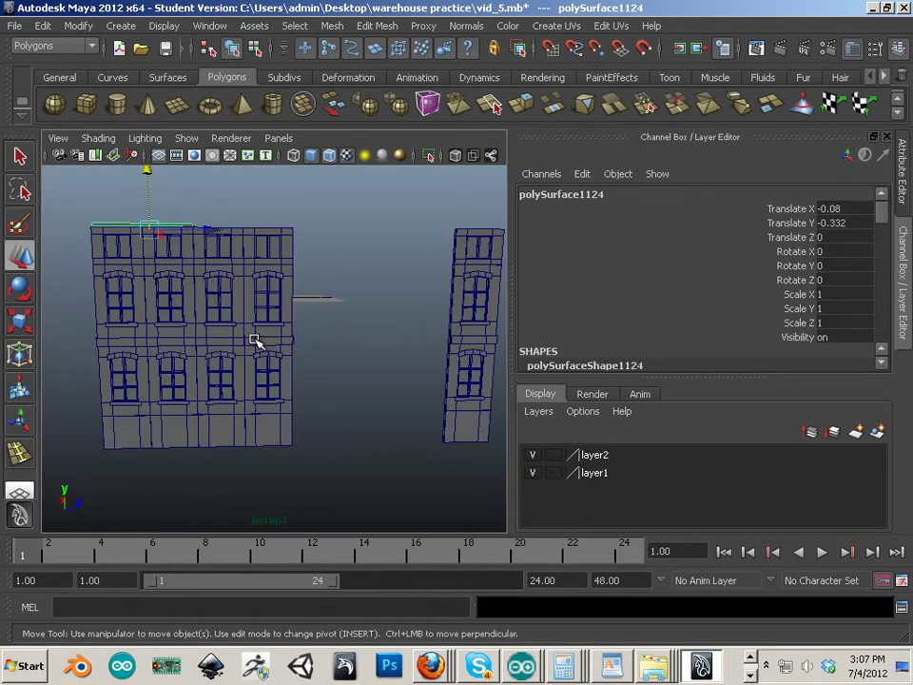
scroll(255, 339, up, 5)
scroll(255, 340, up, 5)
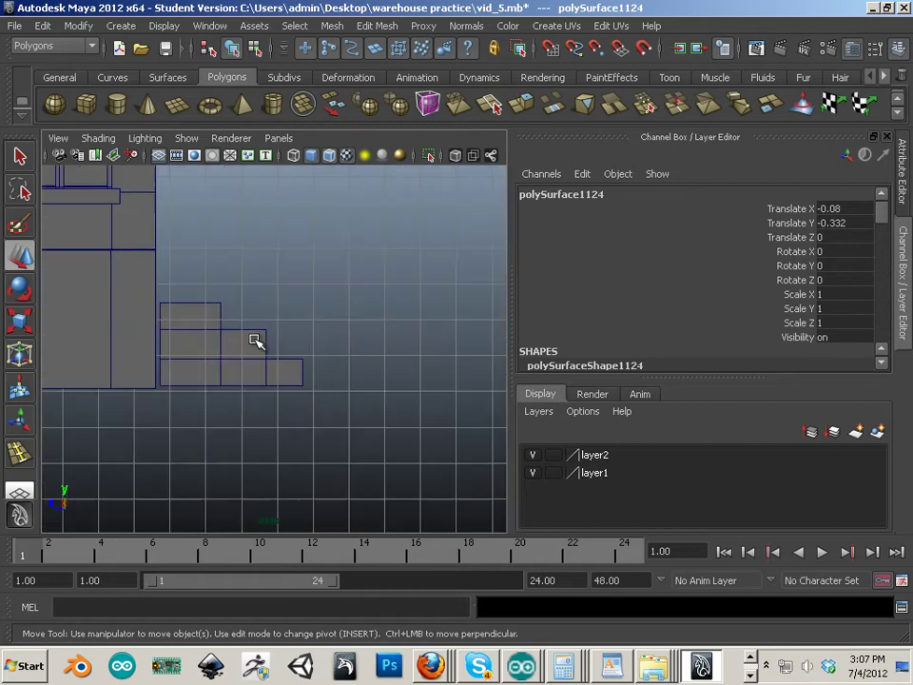
alt+right_drag(254, 340, 119, 272)
alt+middle_drag(119, 272, 322, 554)
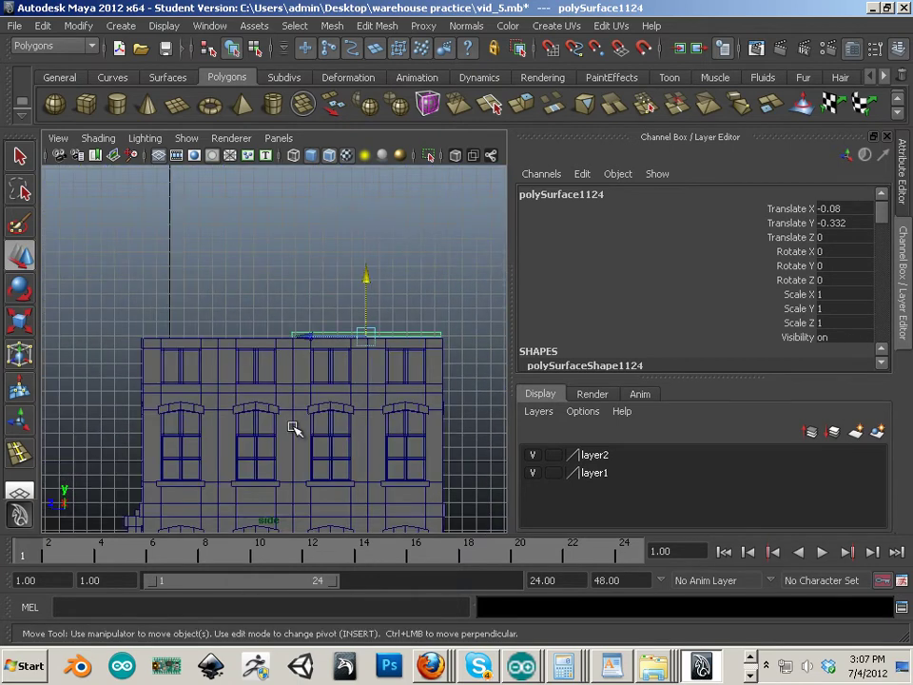
alt+right_drag(292, 426, 282, 472)
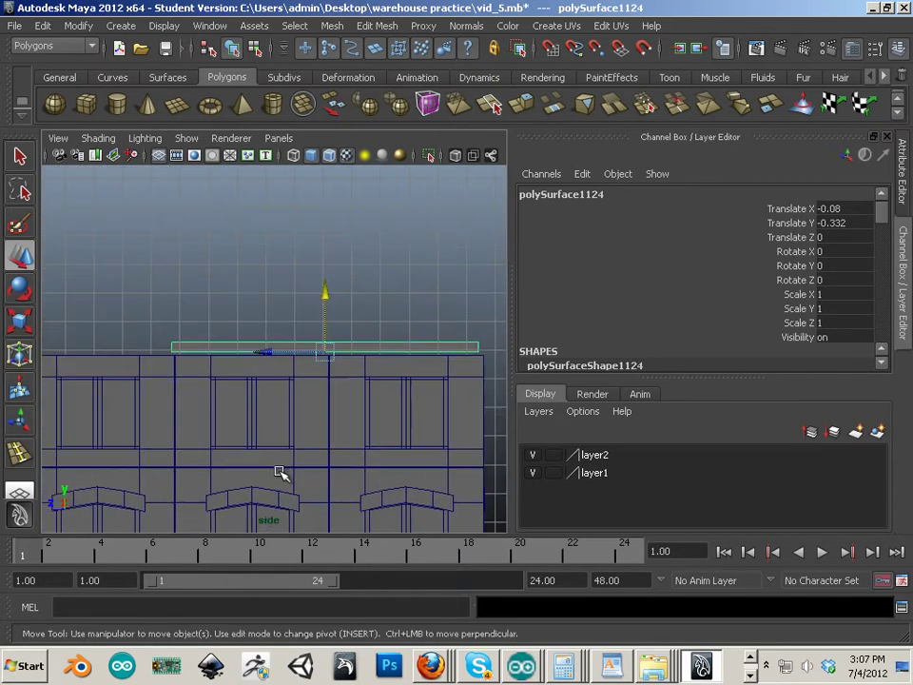
click(21, 291)
drag(392, 294, 326, 263)
key(w)
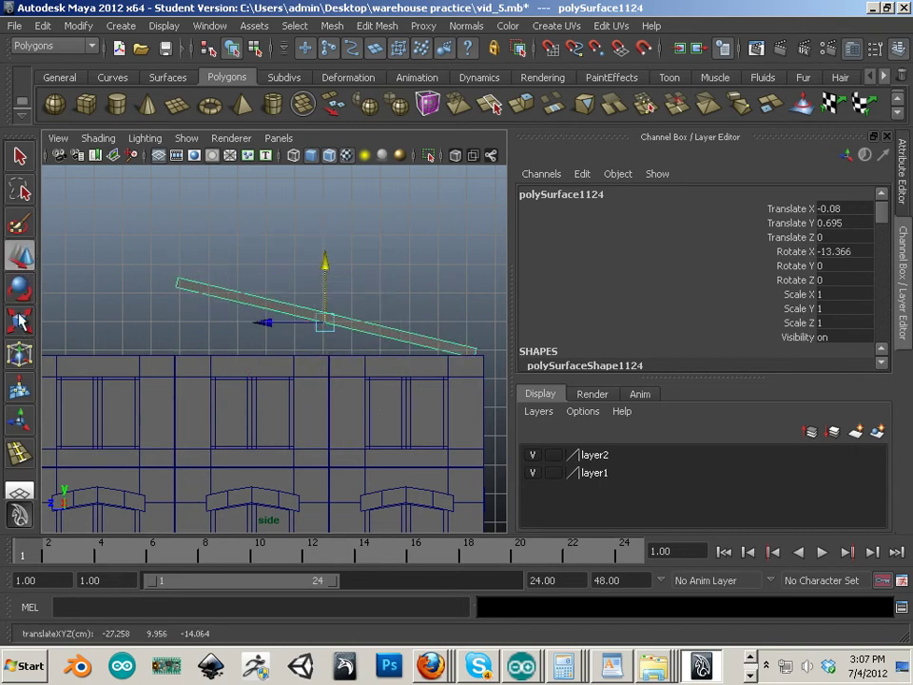
Step: In the side view, steepen the roof slab to Rotate X -18.366 and raise it to Translate Y 1.472
key(e)
drag(409, 294, 332, 305)
key(w)
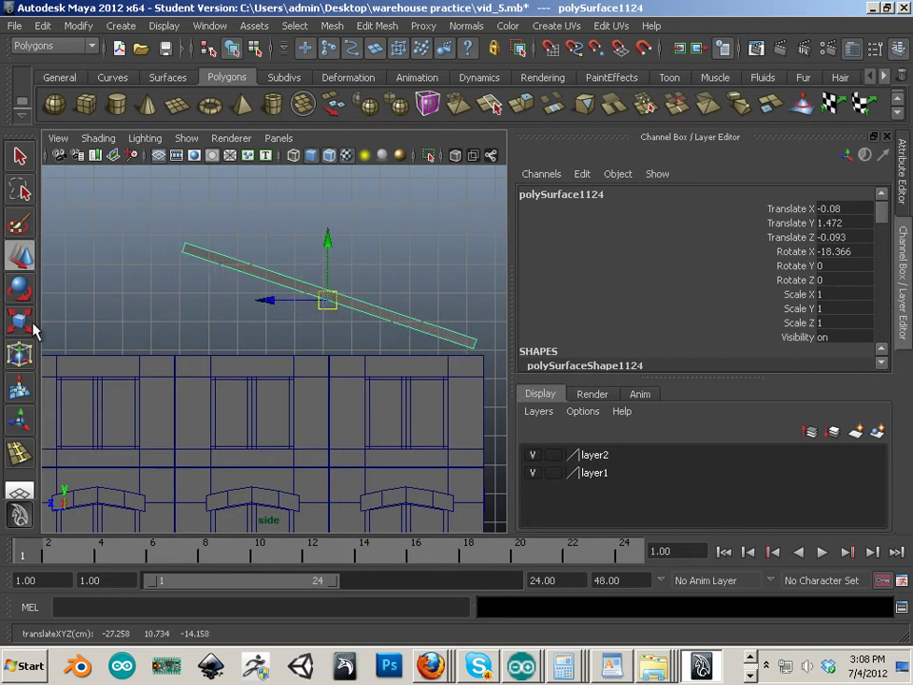
Step: Stretch the roof slab along its slope to Scale Z 1.173 and shift it to Translate Z -0.871
click(27, 324)
drag(253, 277, 290, 305)
click(21, 255)
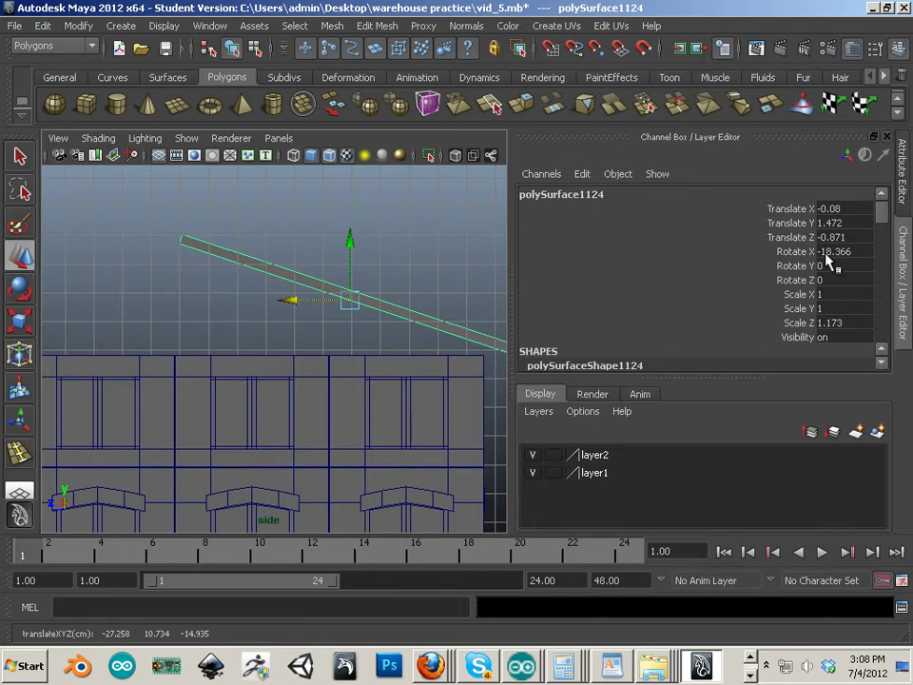
alt+middle_drag(187, 367, 131, 374)
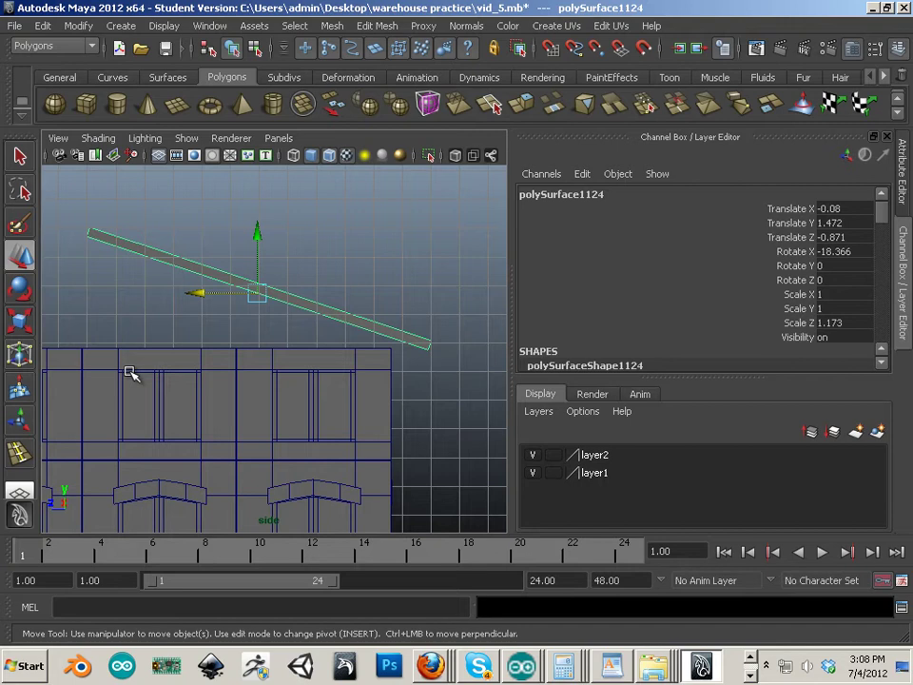
Step: Lengthen the roof slab to Scale Z 1.252 and shift it outward to Translate Z -1.244 for an eave overhang
click(286, 259)
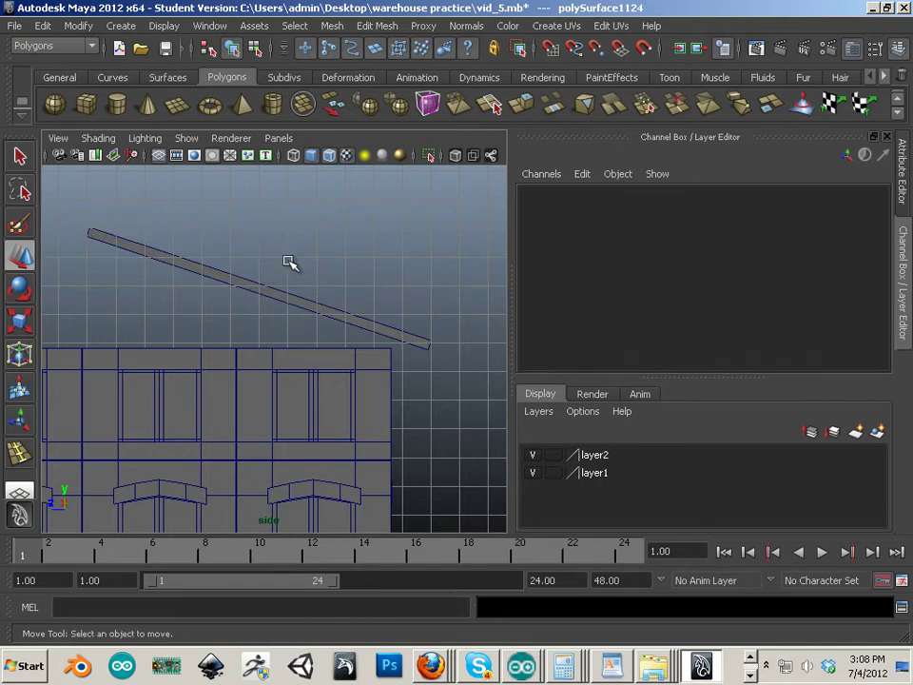
click(192, 270)
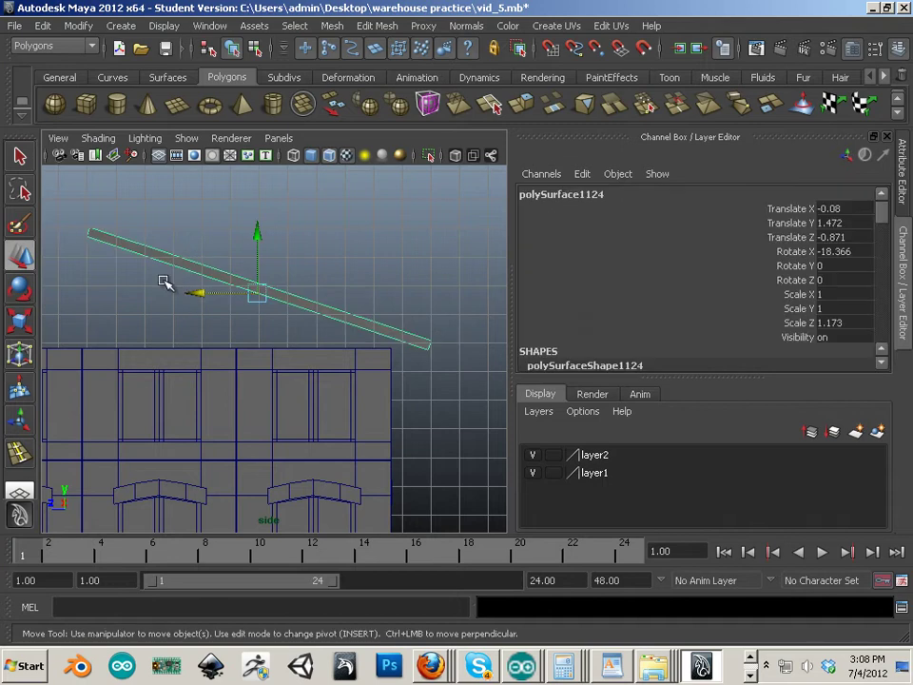
click(21, 323)
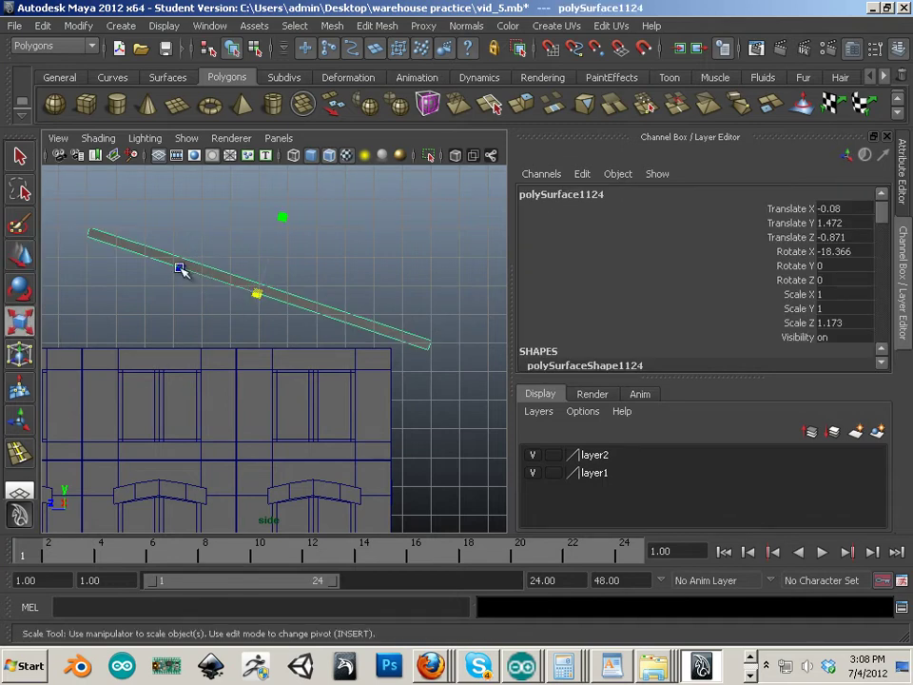
drag(180, 269, 158, 263)
click(22, 255)
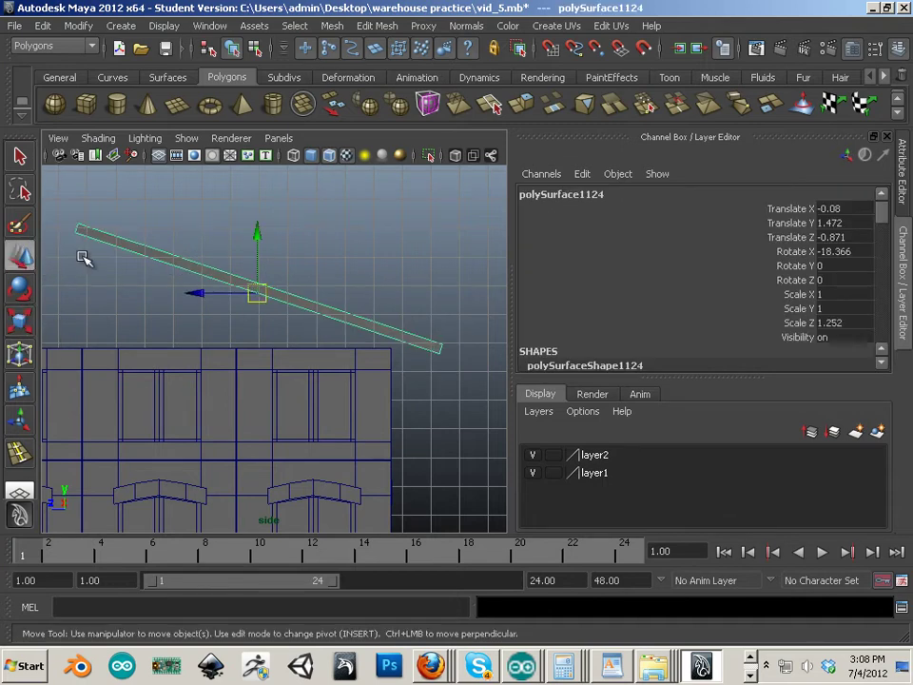
click(212, 303)
click(216, 278)
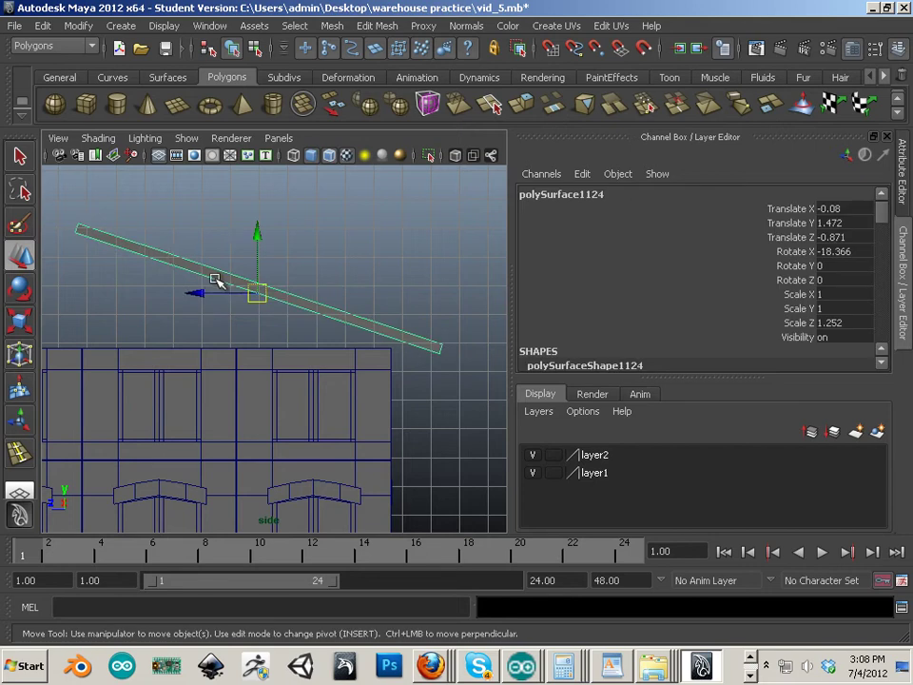
drag(201, 291, 210, 291)
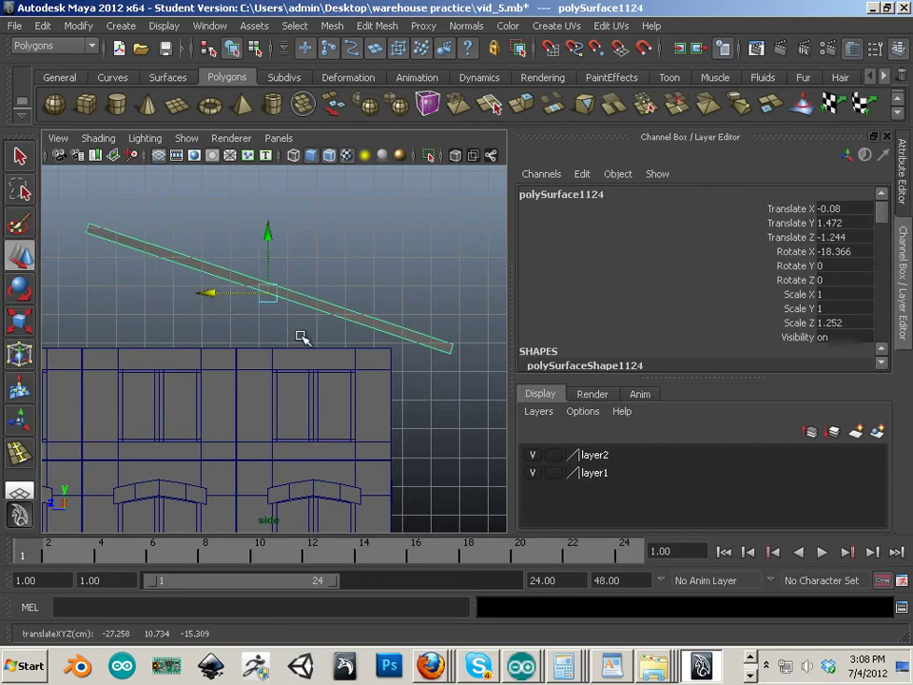
Step: Duplicate the roof slab and move the copy to Translate Z 9.562 above the opposite half of the building
scroll(267, 370, down, 2)
alt+middle_drag(268, 371, 413, 385)
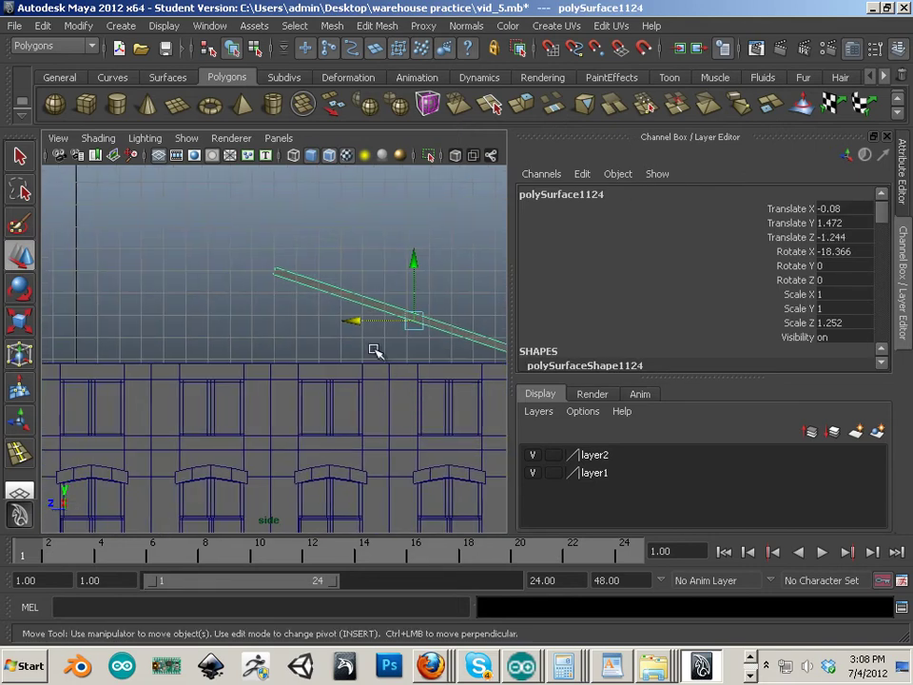
key(ctrl+d)
drag(369, 331, 116, 301)
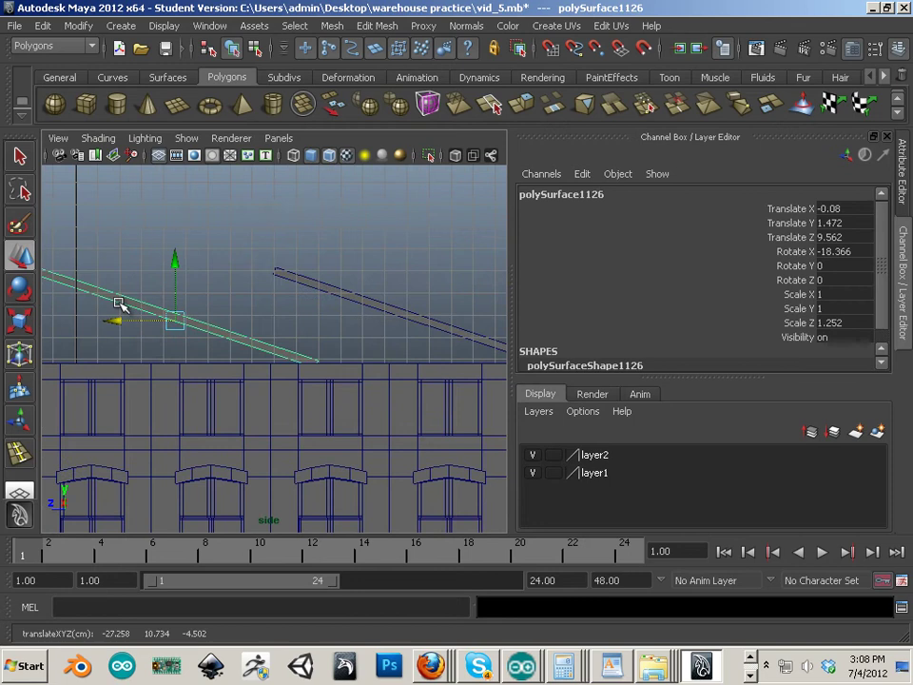
alt+middle_drag(142, 310, 246, 315)
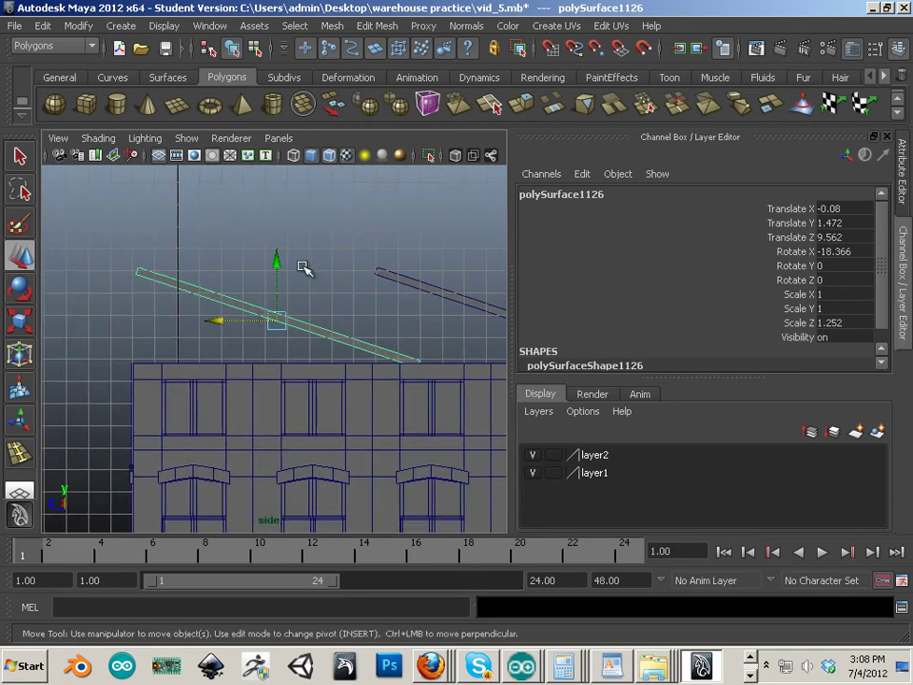
click(302, 268)
click(290, 321)
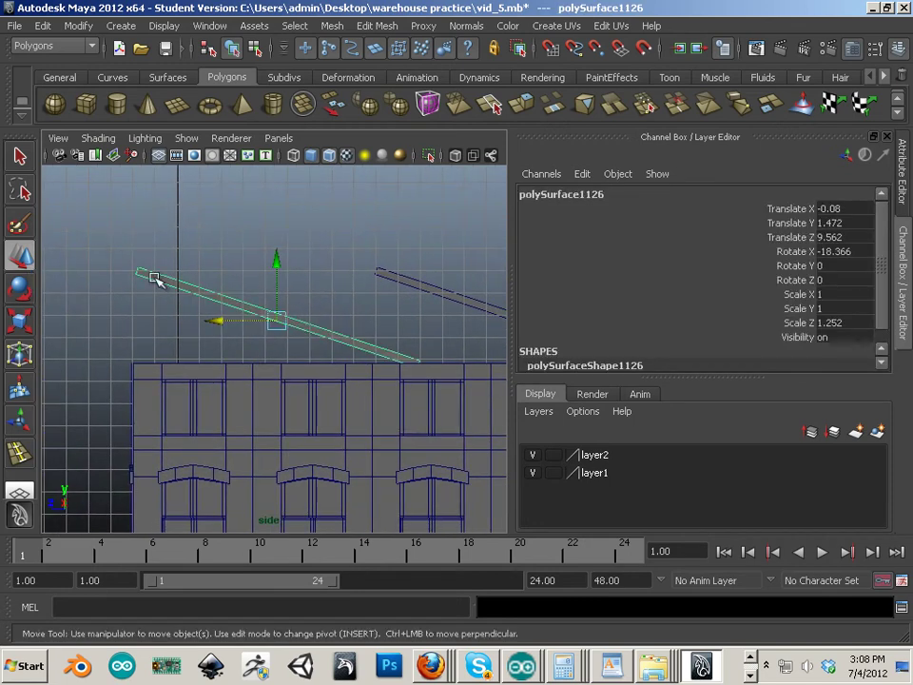
click(346, 282)
click(411, 289)
click(273, 312)
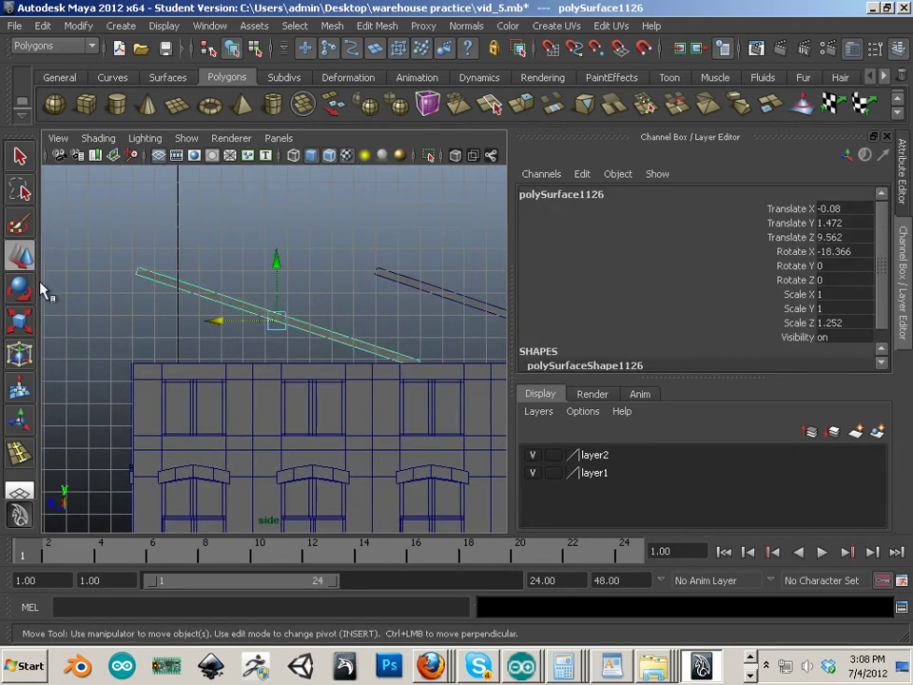
click(21, 321)
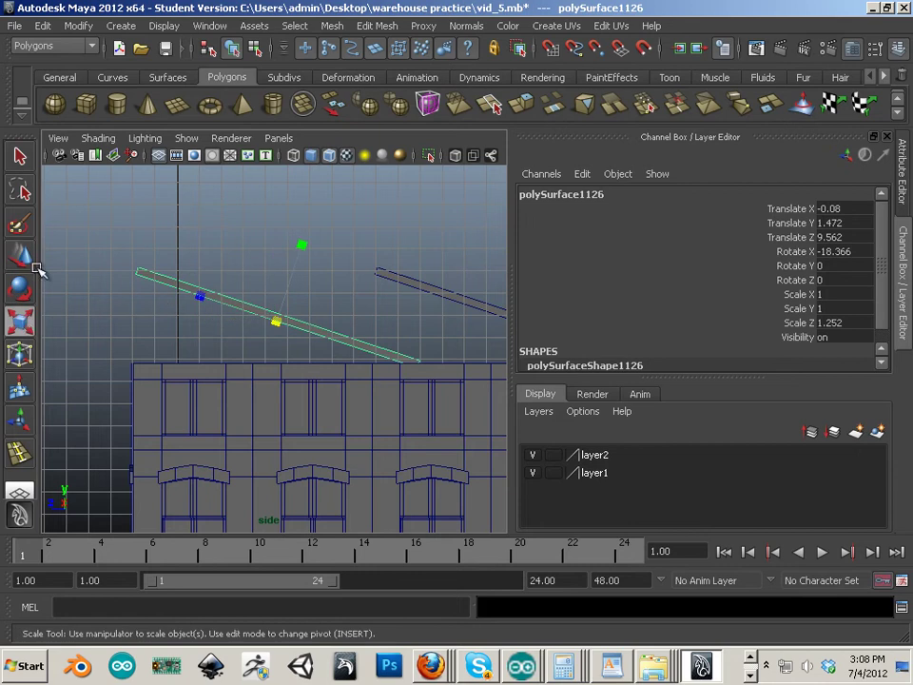
click(23, 257)
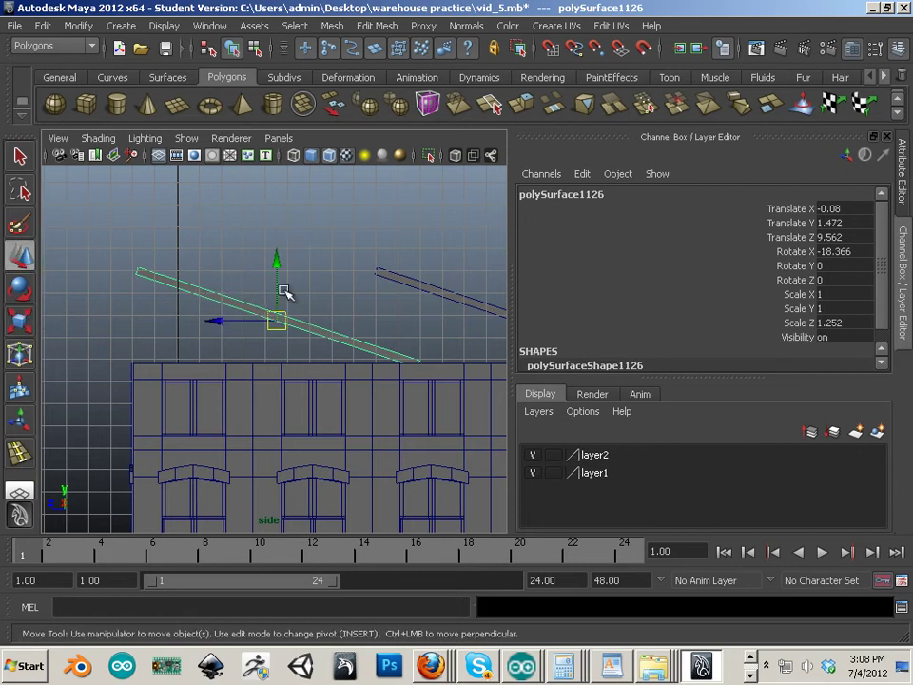
click(287, 302)
click(289, 316)
Step: Freeze the duplicated slab's transformations and mirror it by setting Scale Z to -1
click(70, 28)
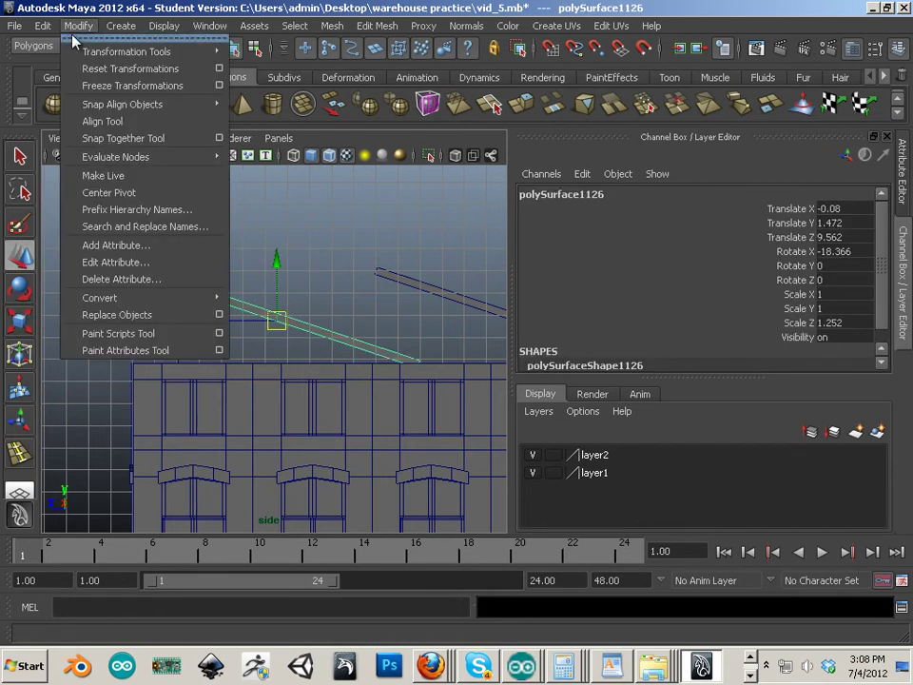
click(96, 87)
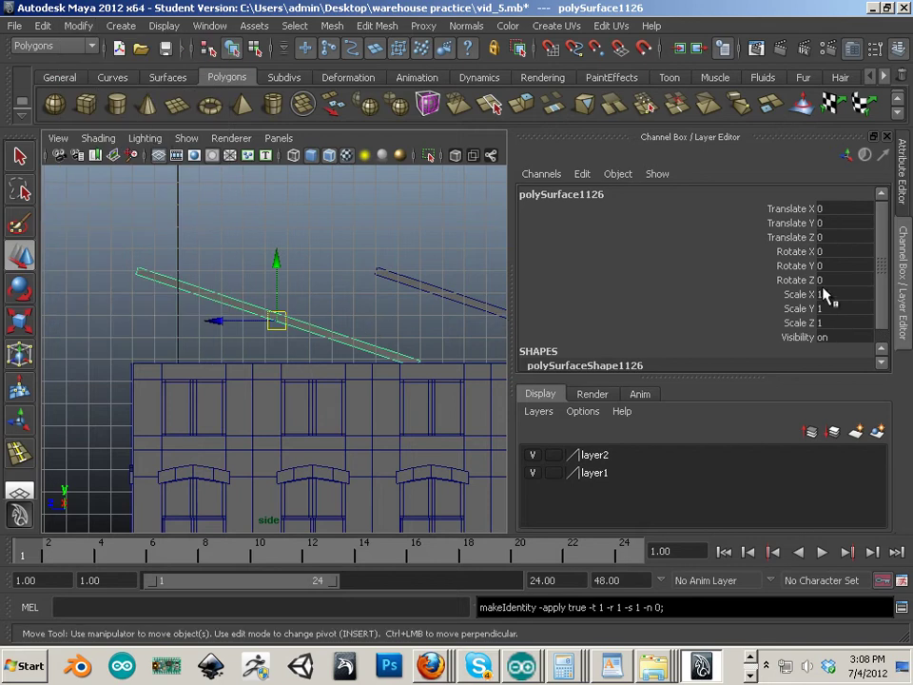
double_click(832, 323)
text(-1)
key(Return)
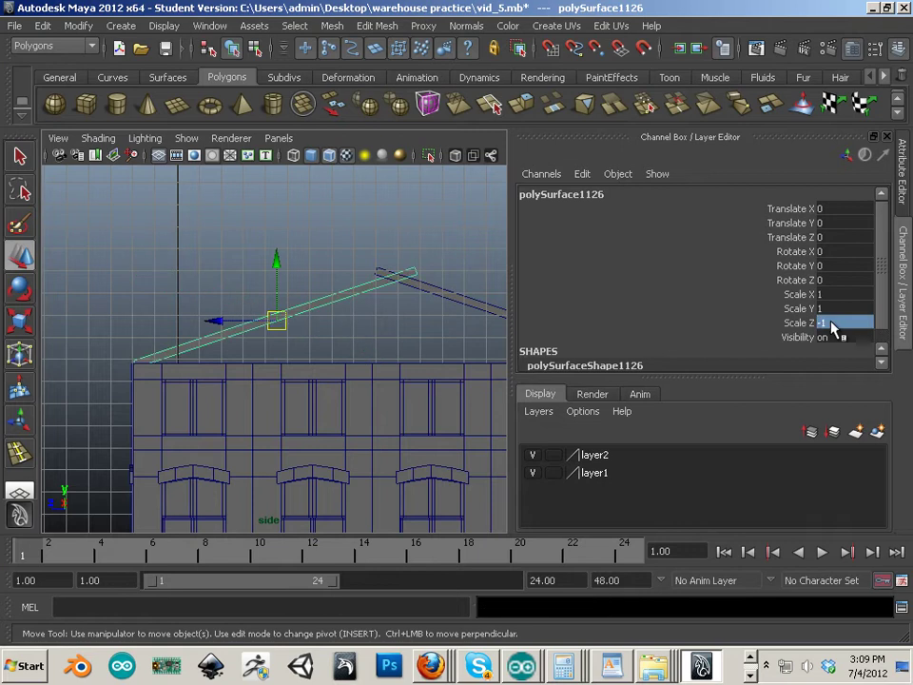
Step: Move the mirrored slab to Translate Z 1.855 so it meets the first slab at the ridge
drag(213, 317, 173, 325)
click(347, 259)
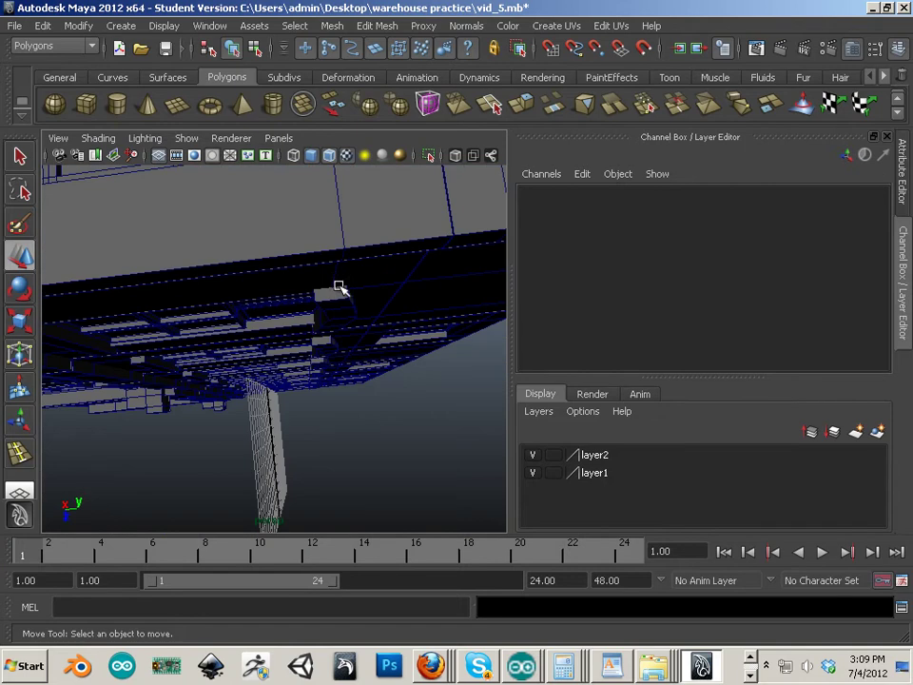
Step: In a perspective view, select both roof slabs and shift them past the end wall, the mirrored slab to Translate X -1.548
click(278, 139)
mouse_move(295, 162)
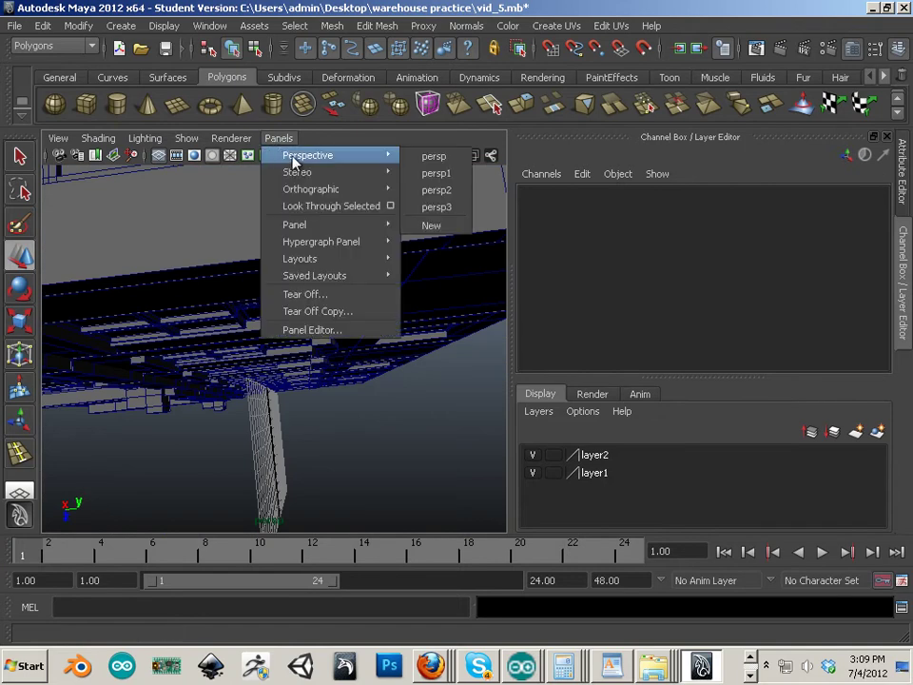
click(439, 194)
alt+drag(383, 271, 418, 356)
scroll(372, 409, up, 8)
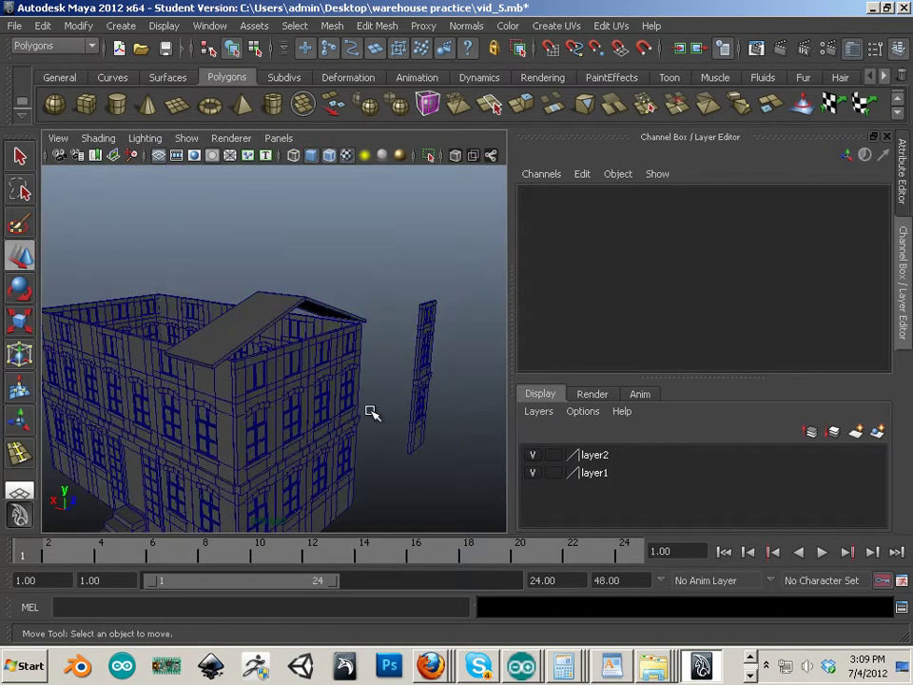
click(269, 302)
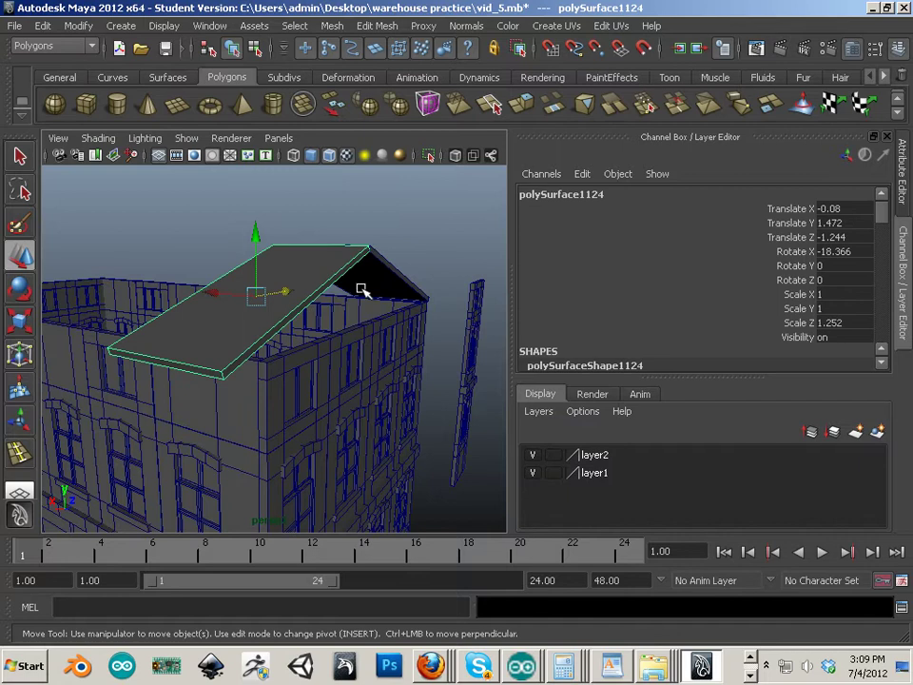
shift+click(395, 277)
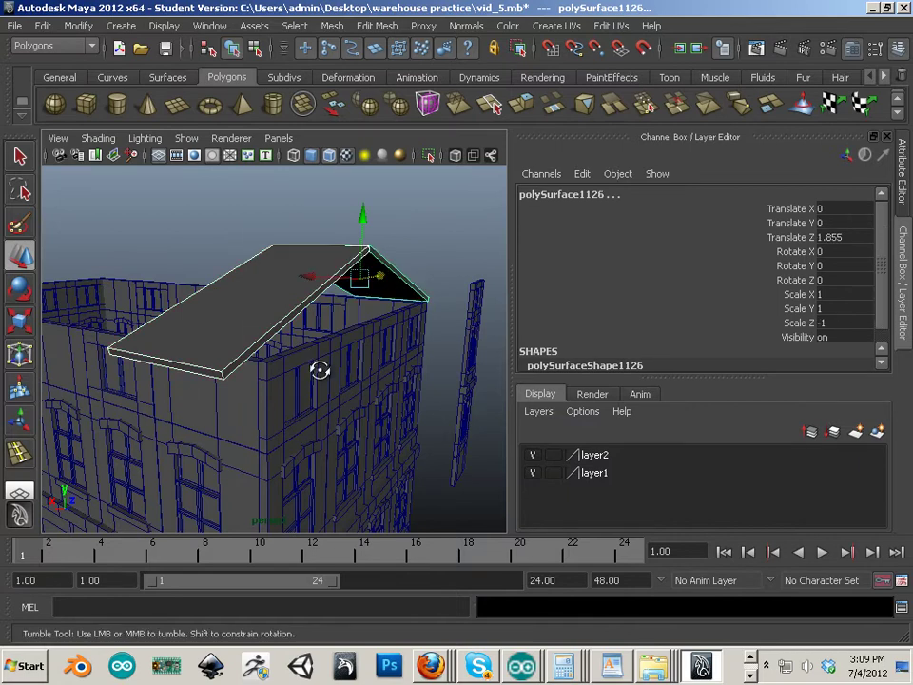
alt+drag(319, 369, 341, 305)
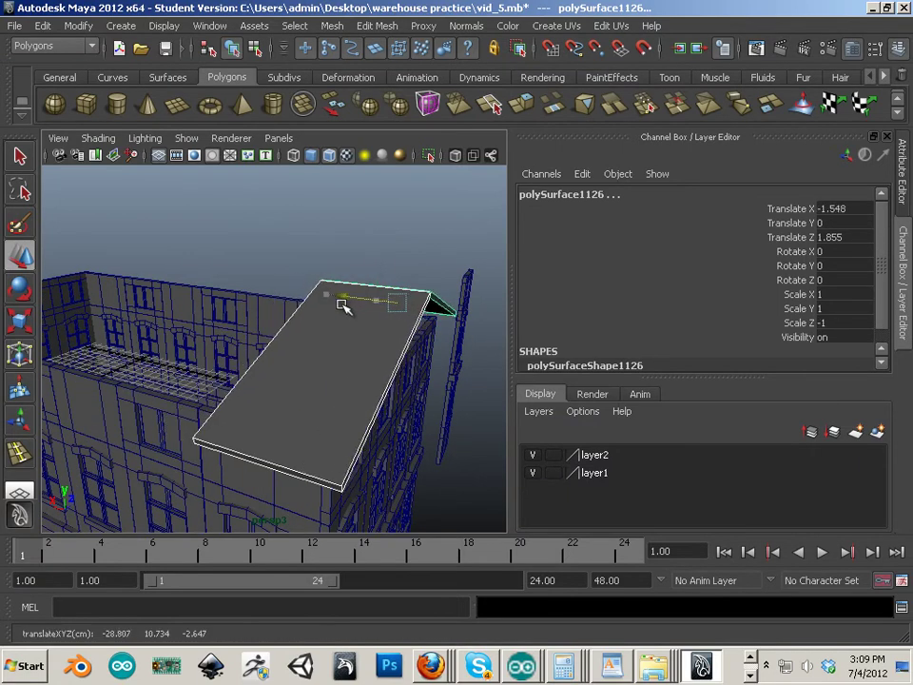
Step: Examine the gable end of the roof and the ridge joint between the two slabs
alt+drag(479, 404, 219, 362)
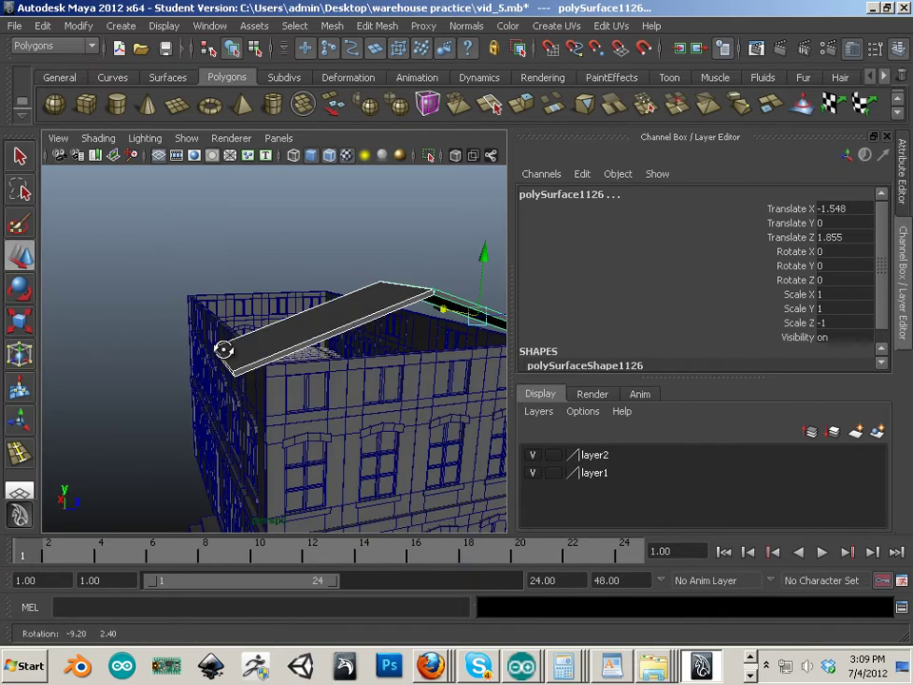
alt+middle_drag(220, 362, 361, 371)
alt+drag(361, 370, 225, 293)
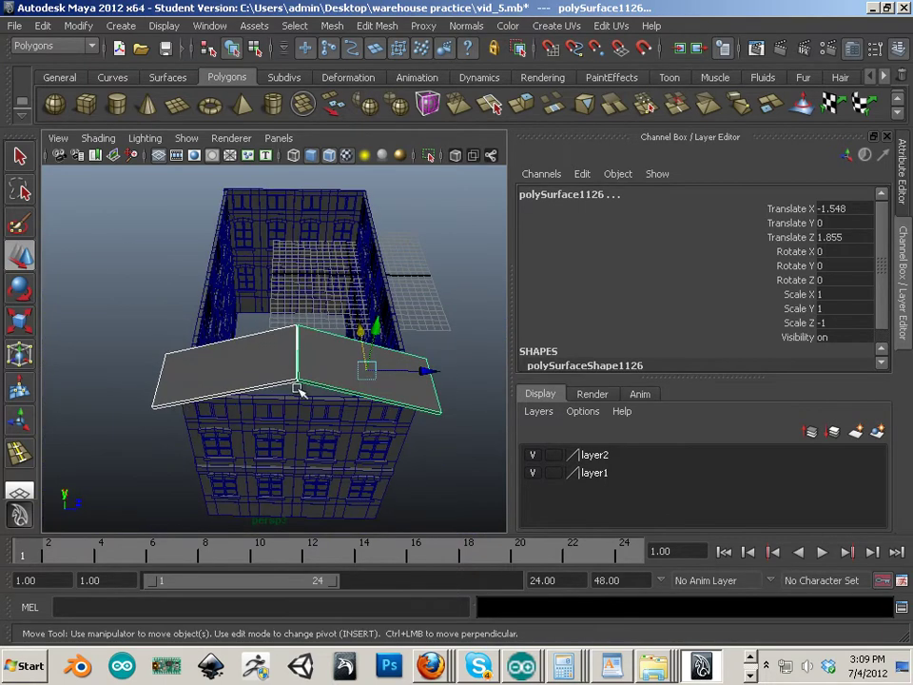
alt+drag(246, 437, 190, 373)
alt+right_drag(147, 354, 311, 403)
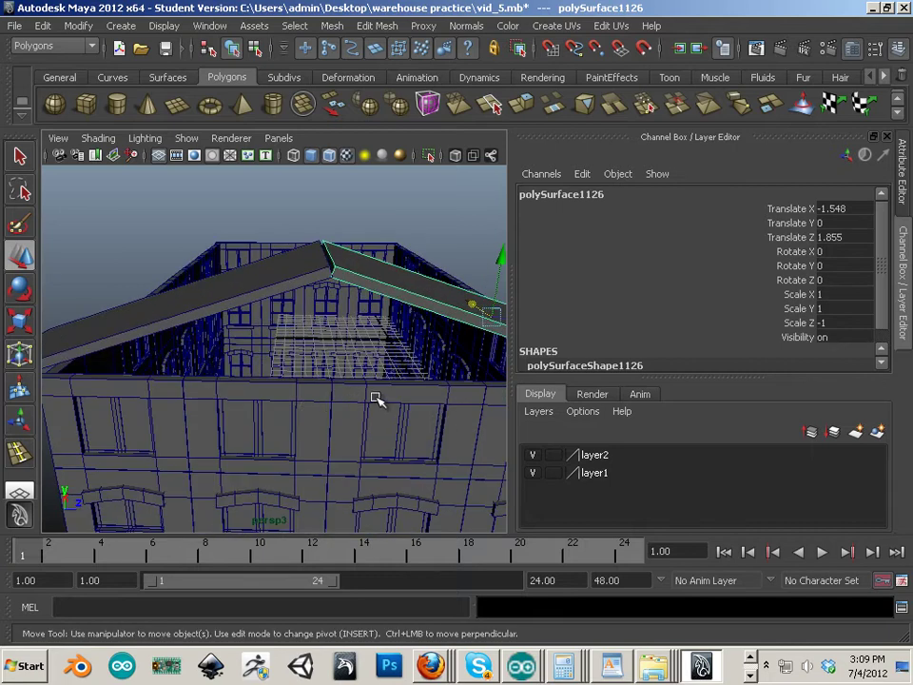
alt+middle_drag(372, 393, 313, 366)
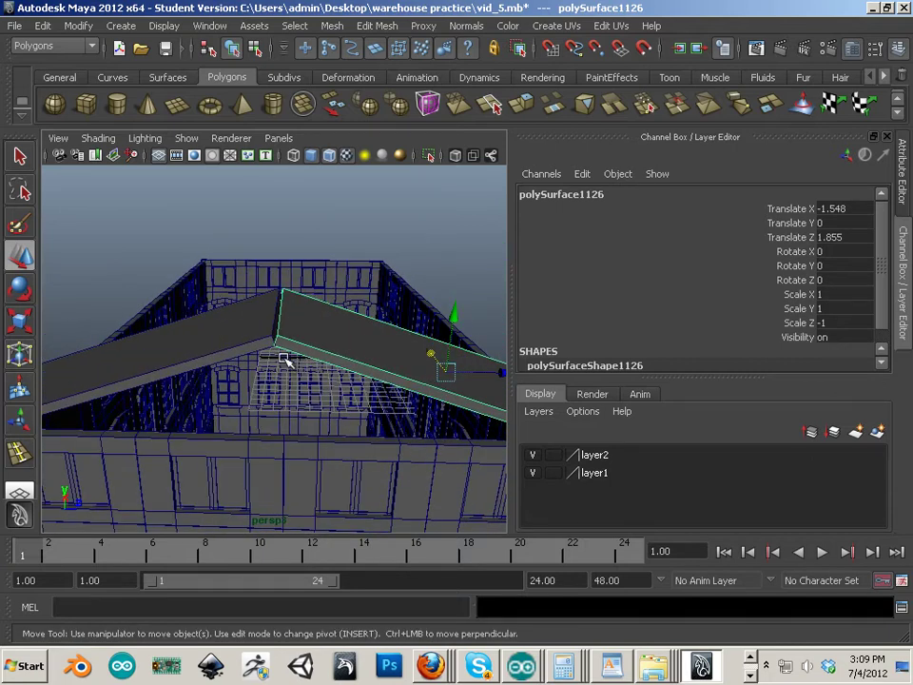
alt+right_drag(285, 359, 264, 323)
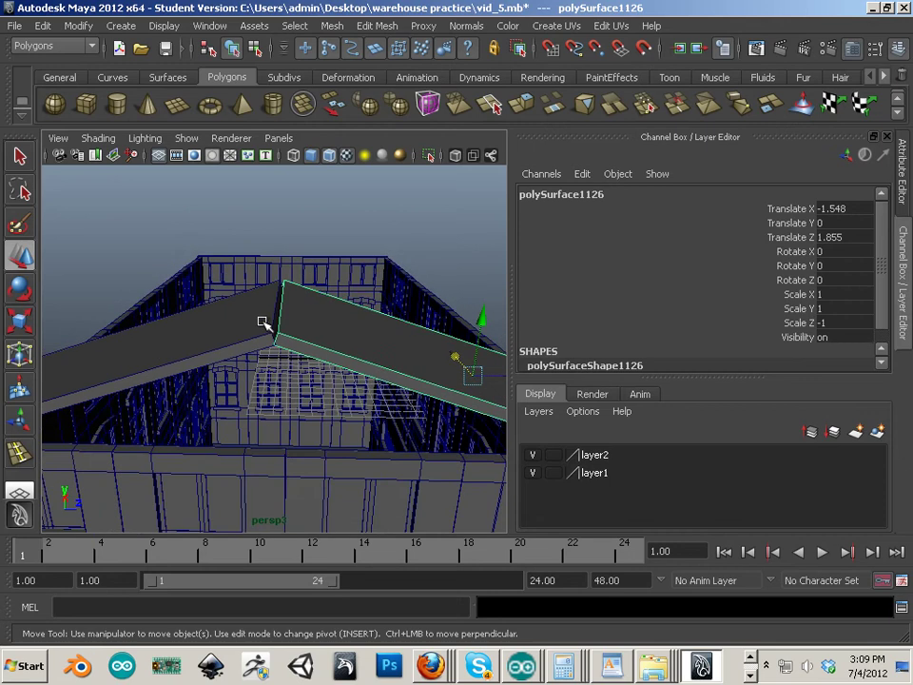
Step: Duplicate the pair of roof slabs and move the copies along the building to Translate X 4.882, edge to edge with the originals
alt+drag(366, 388, 230, 394)
alt+right_drag(230, 394, 362, 378)
click(363, 377)
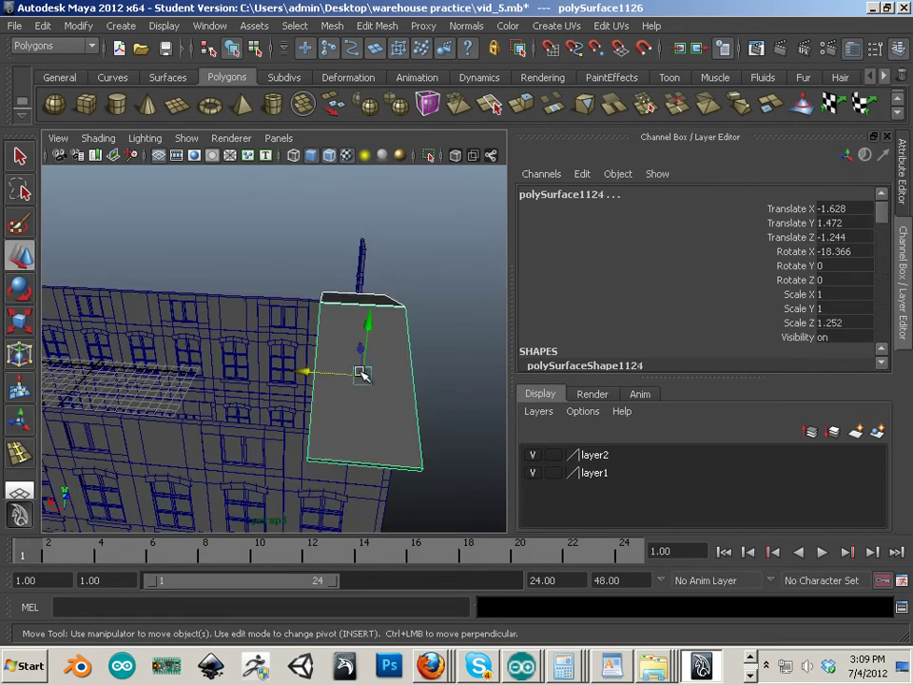
key(ctrl+d)
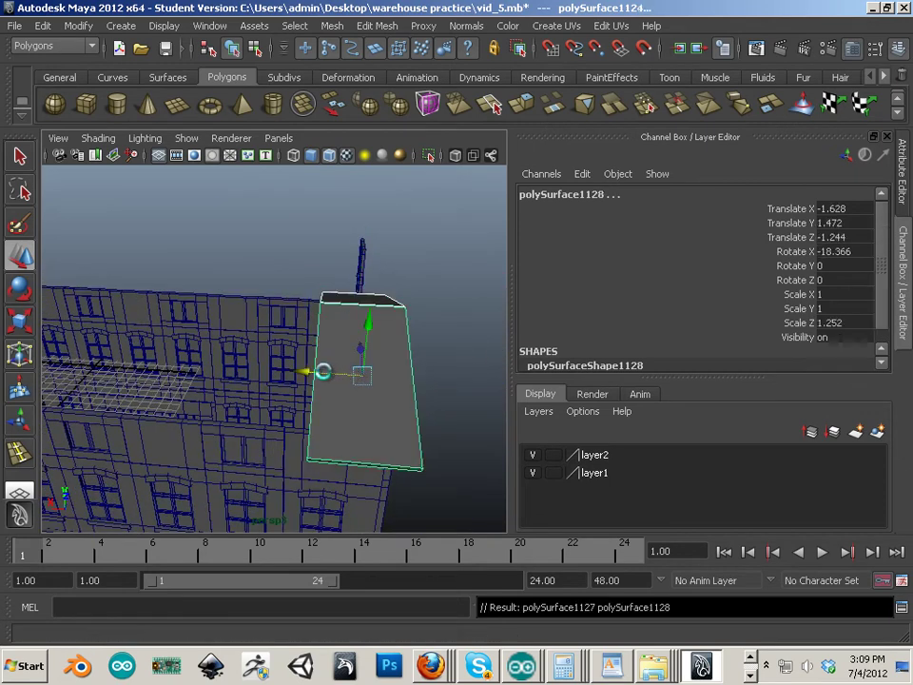
drag(319, 369, 218, 378)
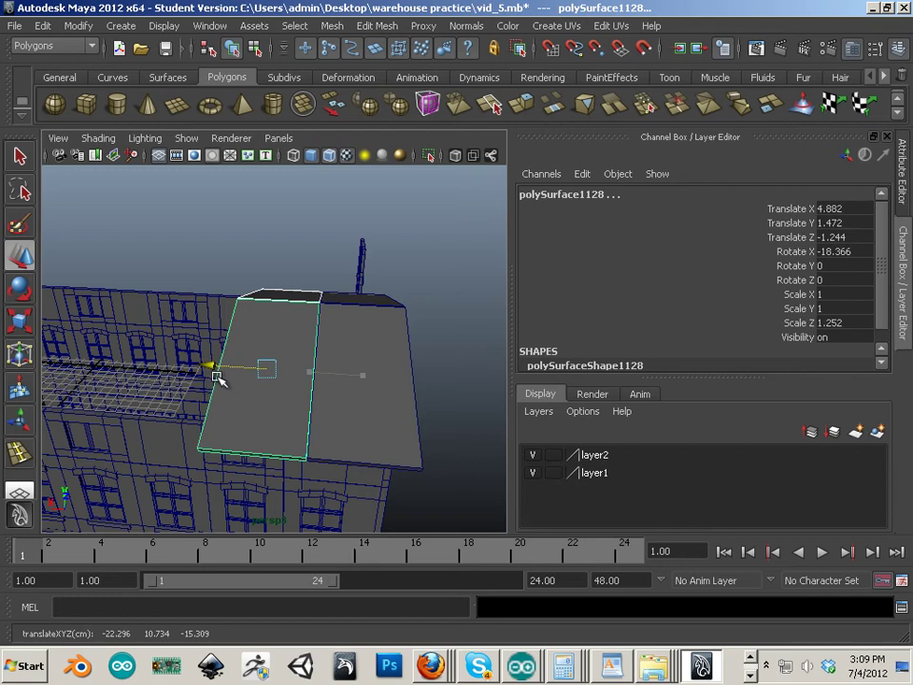
Step: Repeat the duplicate-with-transform on the slab pair four times to extend the roof along the building
key(shift+d)
key(shift+d)
key(shift+d)
key(shift+d)
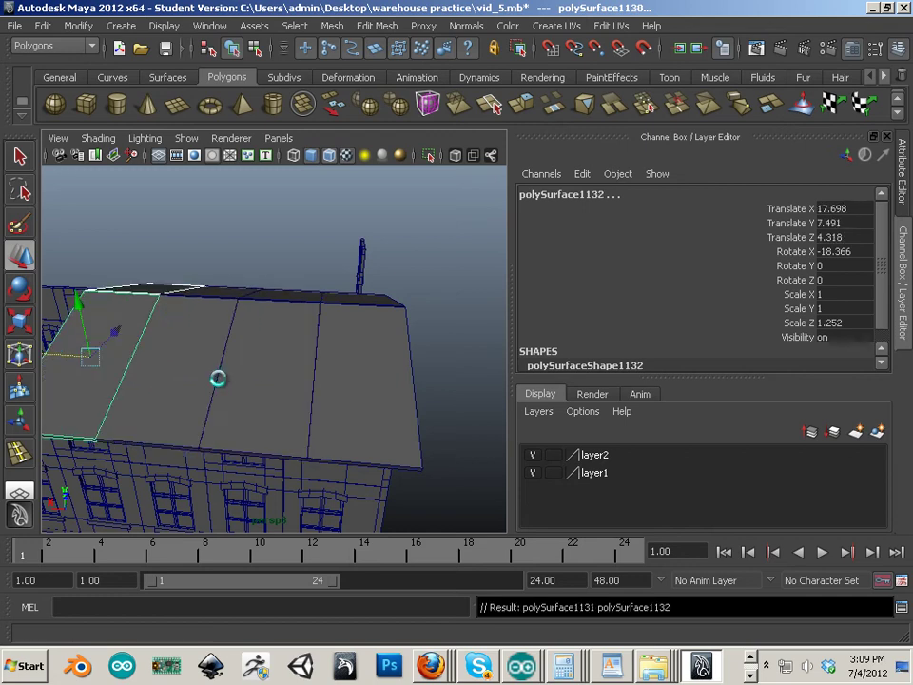
alt+drag(189, 390, 409, 381)
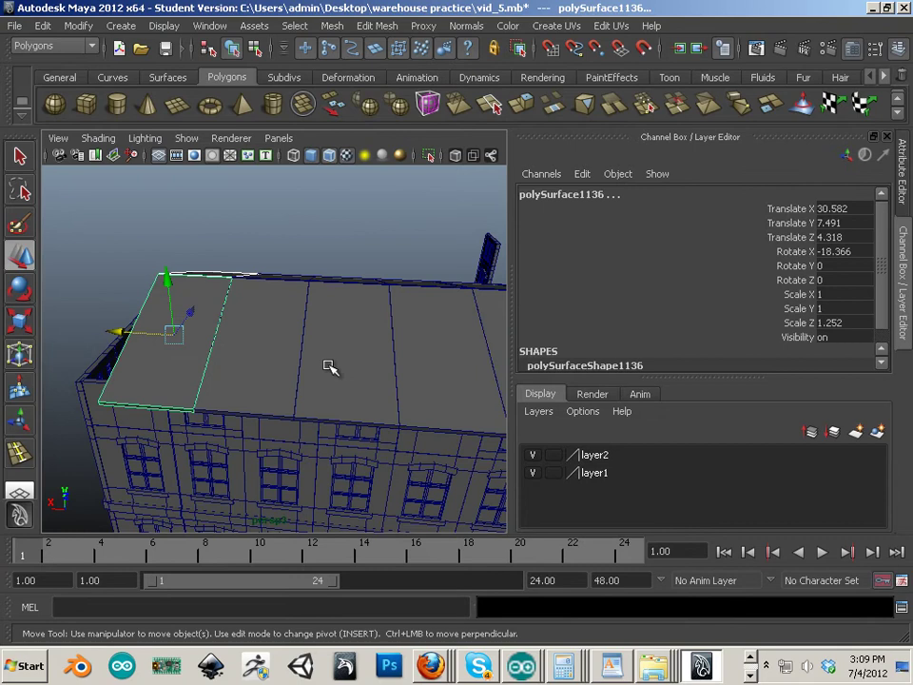
Step: Add one more slab pair with the repeated duplicate-with-transform, then select every slab on both slopes of the roof
key(shift+d)
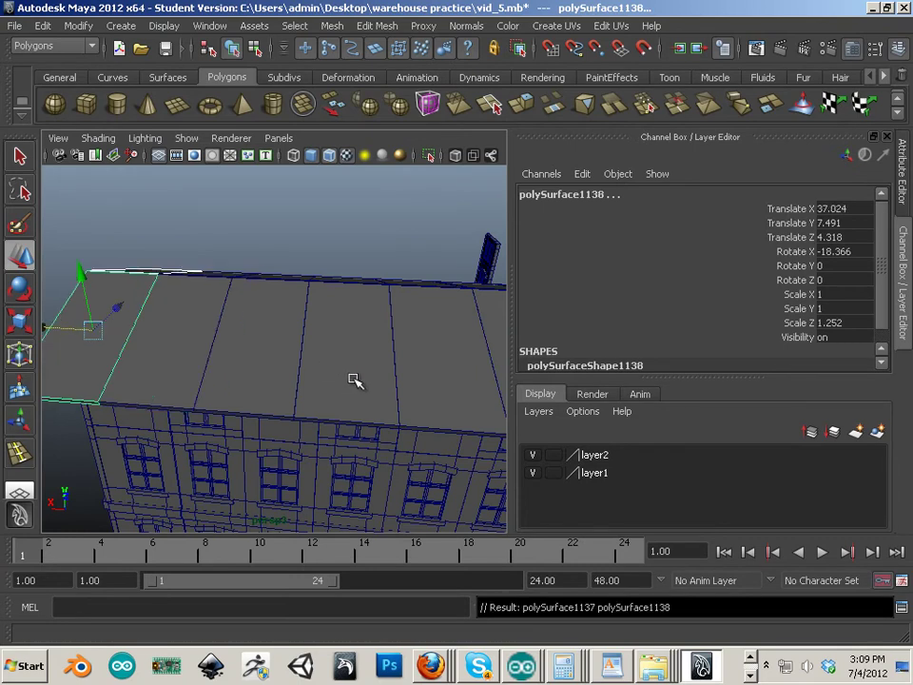
alt+drag(353, 379, 275, 380)
shift+click(145, 325)
shift+click(155, 265)
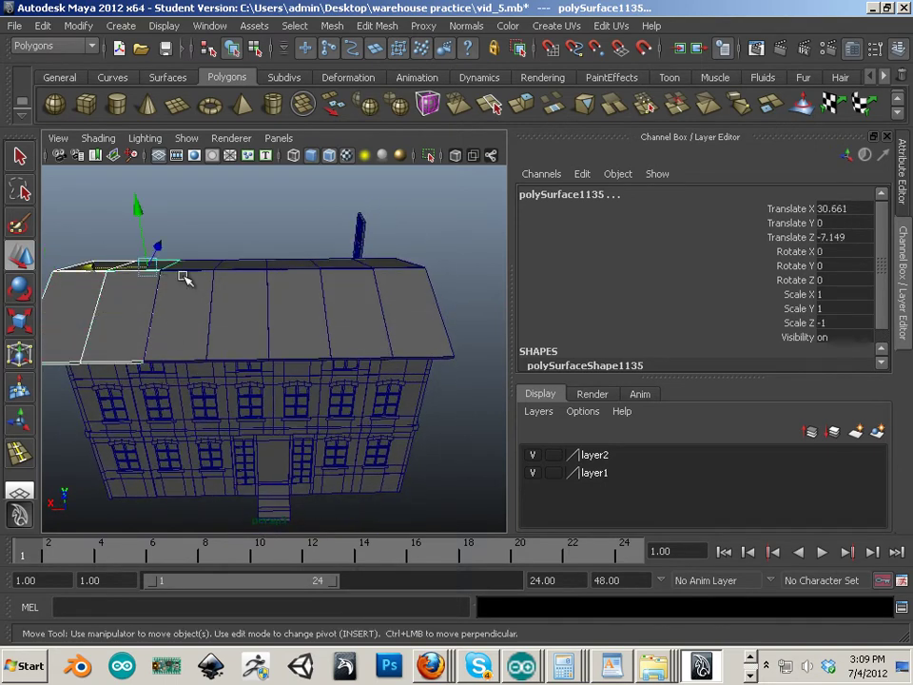
shift+click(214, 263)
shift+click(242, 291)
shift+click(246, 264)
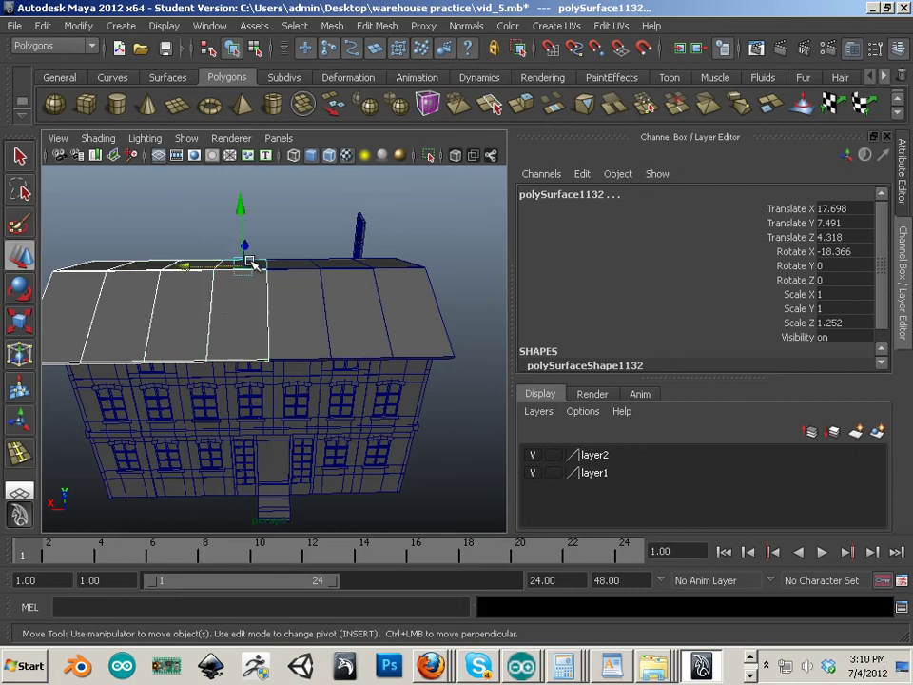
shift+click(296, 262)
shift+click(297, 267)
shift+click(346, 310)
shift+click(361, 285)
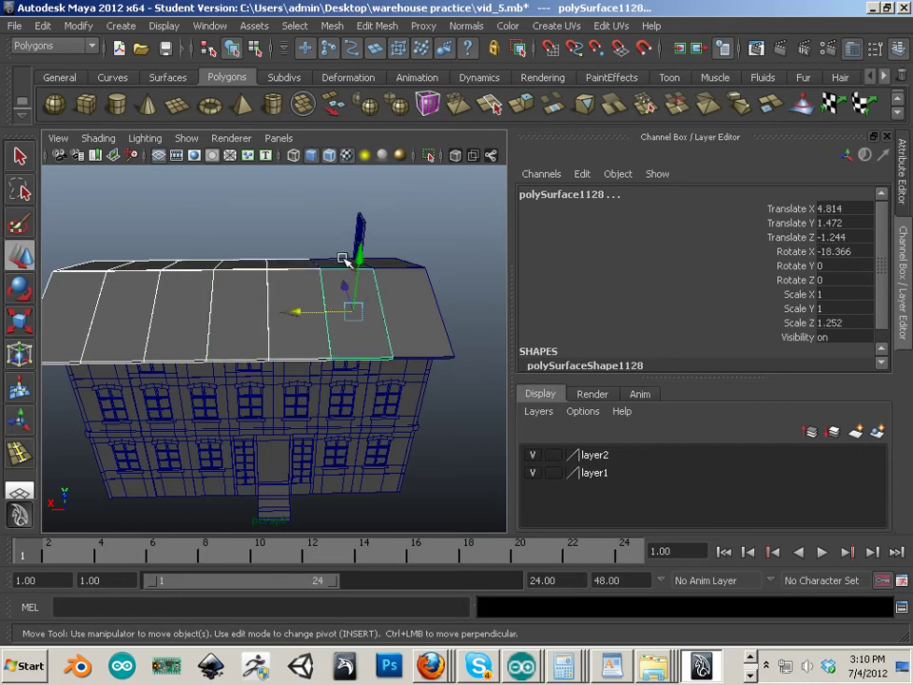
shift+click(398, 271)
shift+click(397, 290)
shift+click(285, 340)
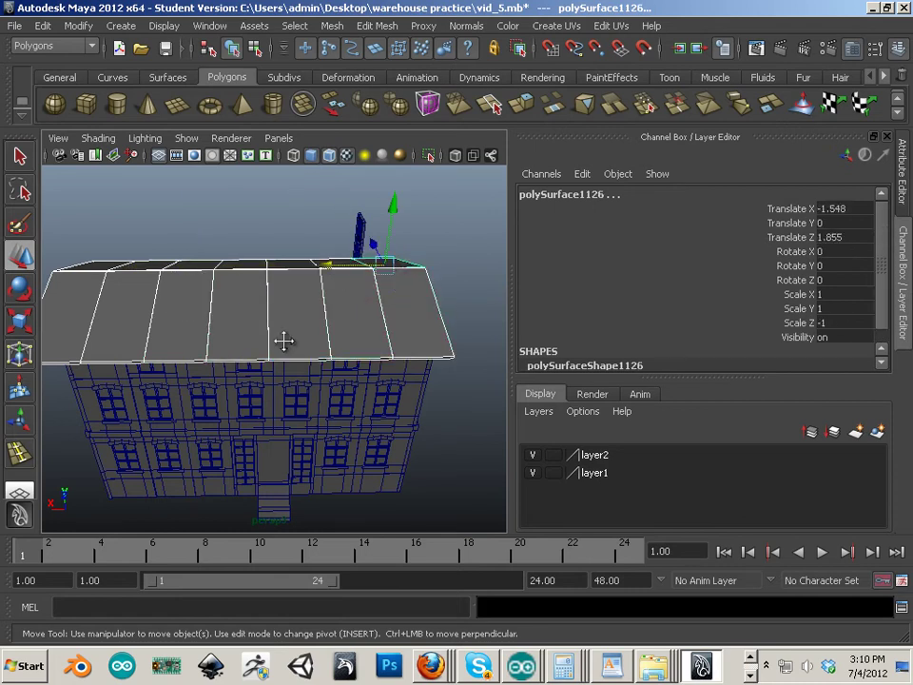
Step: Shift the selected slabs along the building, the first mirrored slab to Translate X -3.149, and group them all
alt+drag(286, 340, 361, 295)
alt+drag(362, 379, 361, 365)
click(19, 320)
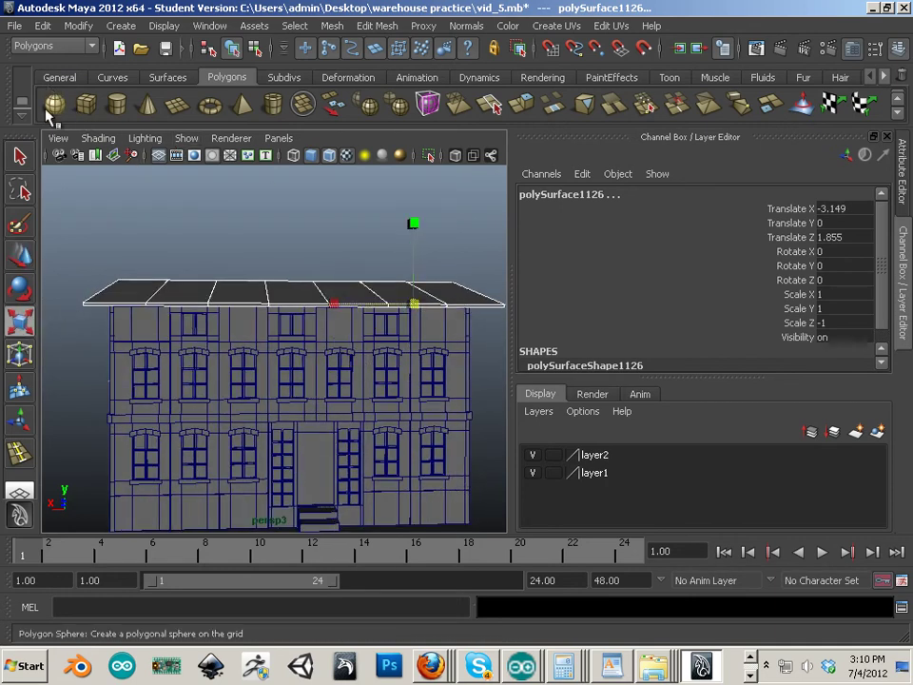
click(59, 77)
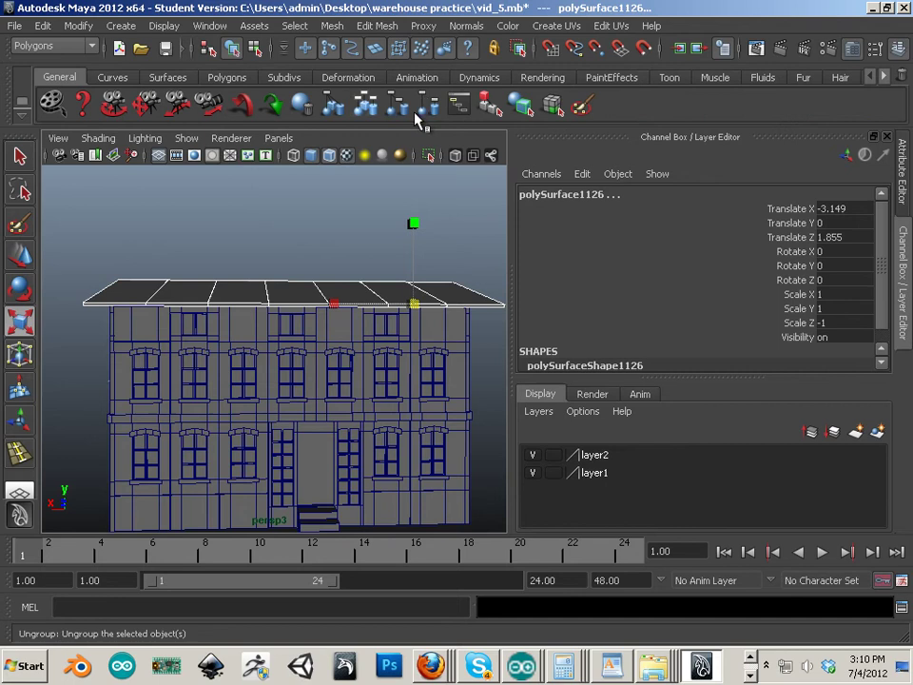
click(334, 109)
alt+drag(386, 236, 386, 280)
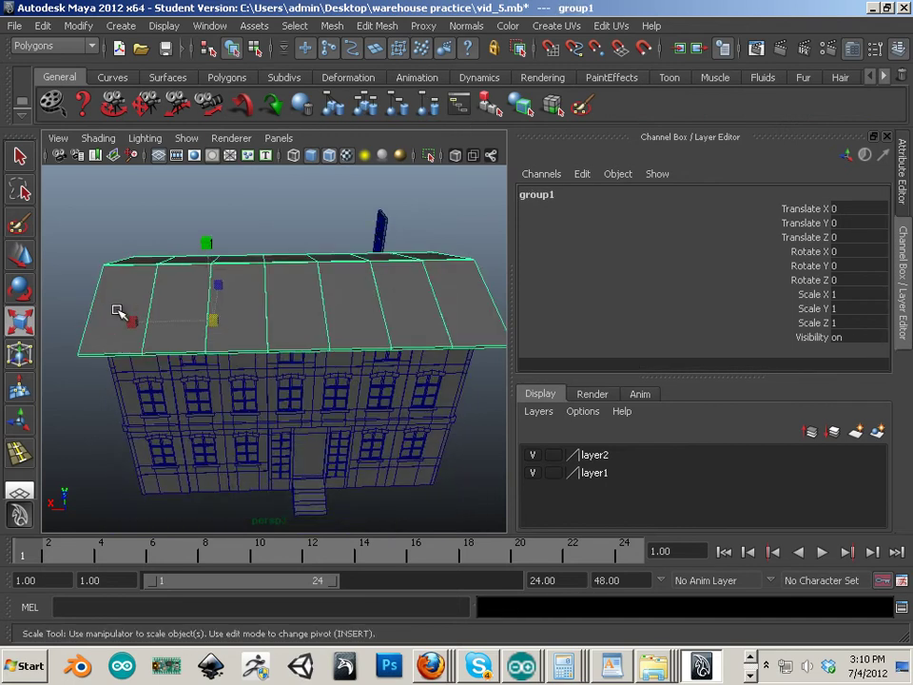
Step: Scale the roof group to 0.941 in X, fitting its length against the walls in a wireframe top view
drag(124, 317, 138, 341)
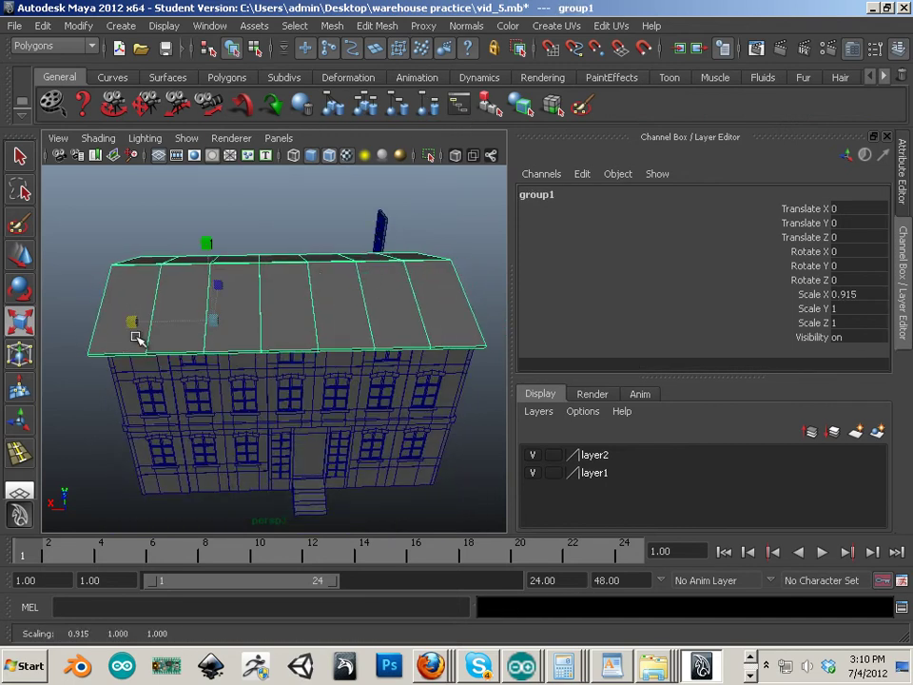
key(space)
key(space)
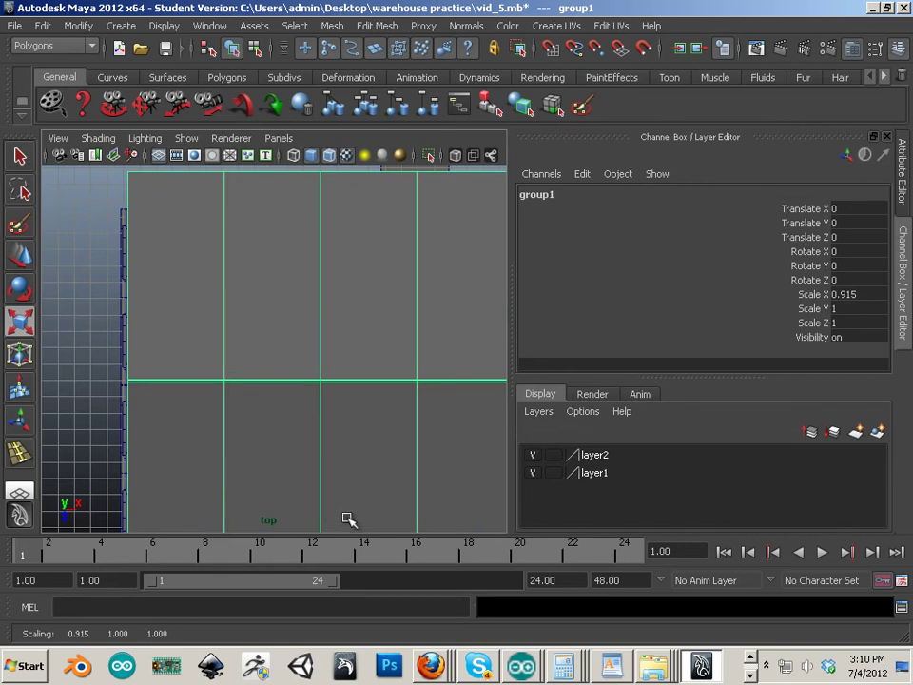
key(4)
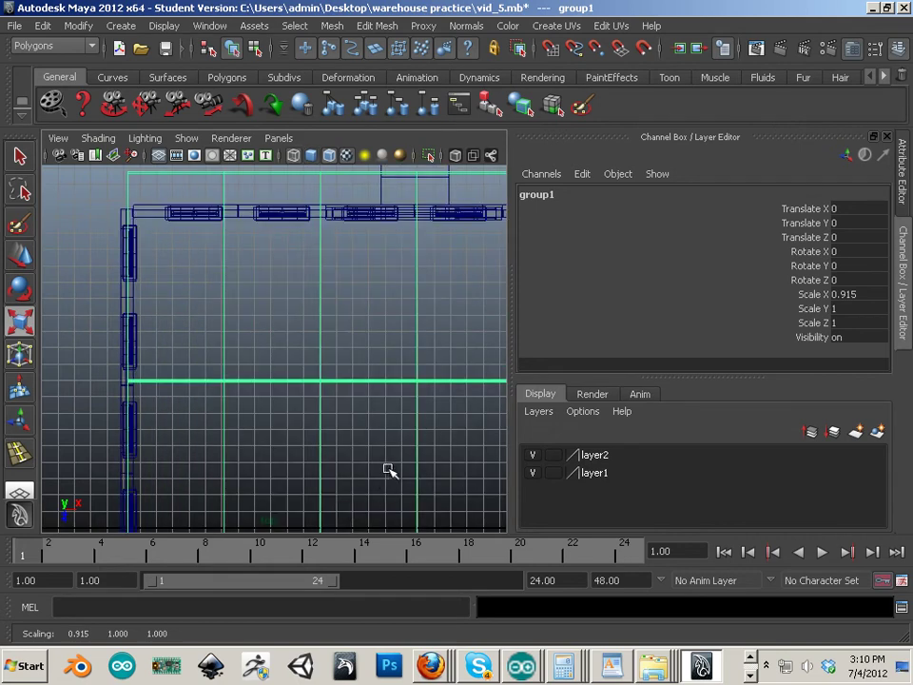
mouse_move(388, 470)
alt+right_down()
mouse_move(99, 373)
mouse_move(374, 458)
alt+right_up()
drag(419, 437, 423, 437)
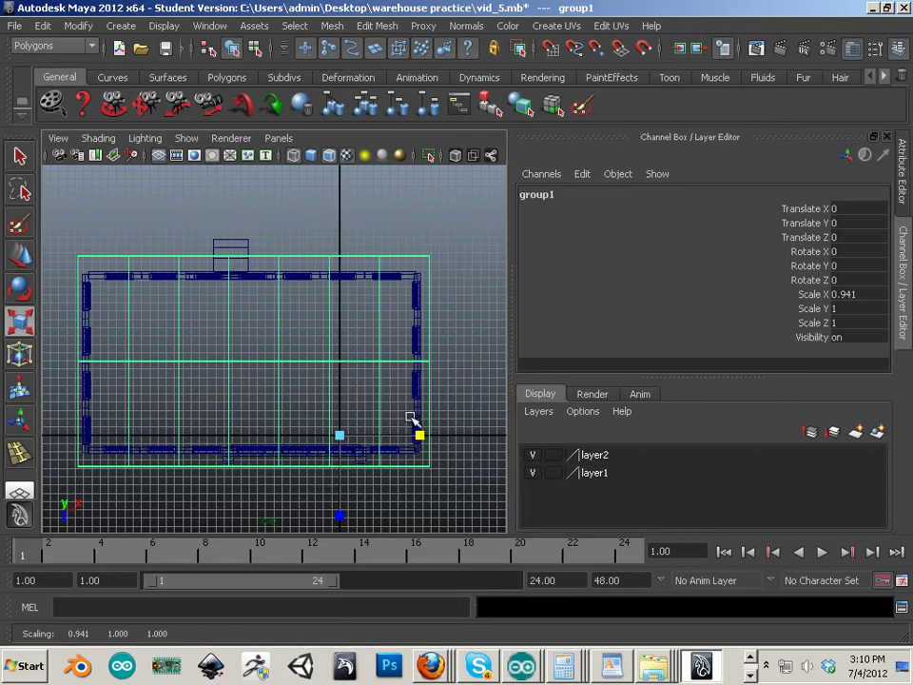
Step: Return to the persp3 perspective view with shaded display and view the scaled roof from the entrance side
click(278, 139)
mouse_move(278, 156)
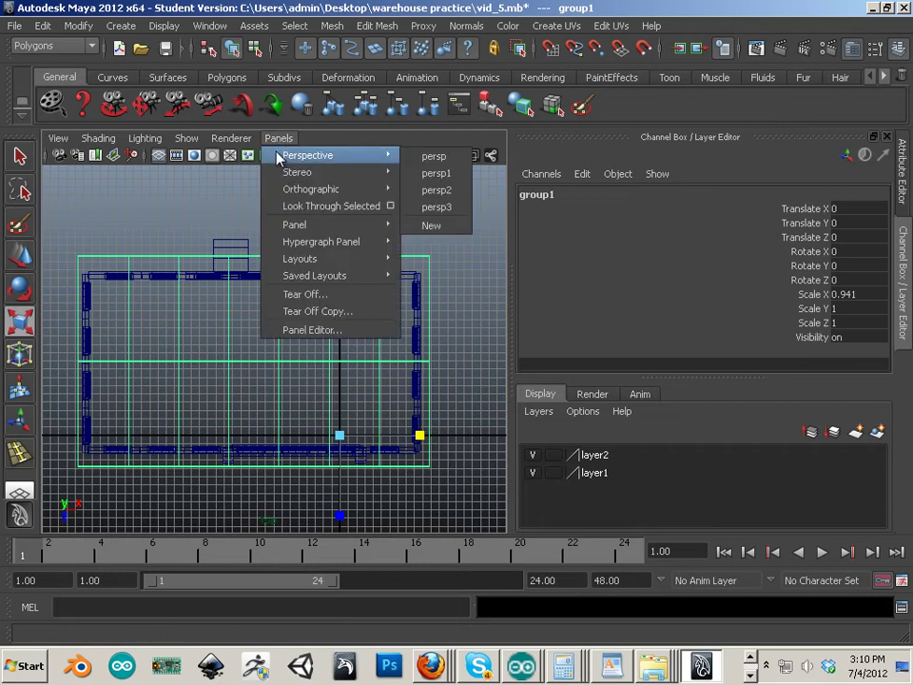
click(444, 207)
alt+drag(417, 428, 378, 403)
key(5)
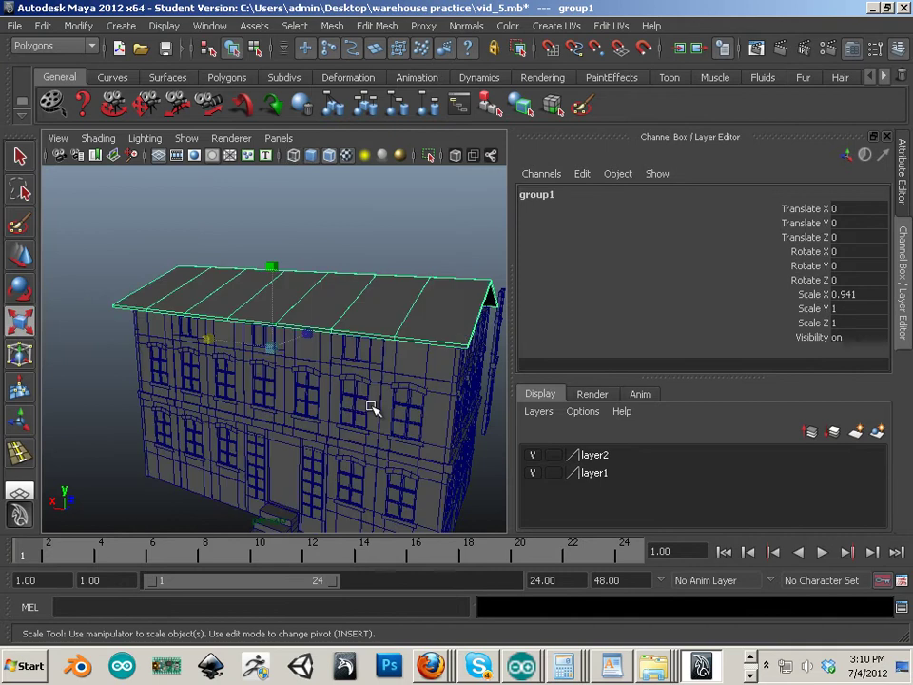
Step: Examine the building from several sides, checking the roof overhang and the open gable ends
click(269, 454)
alt+right_drag(269, 455, 251, 417)
alt+drag(251, 417, 253, 422)
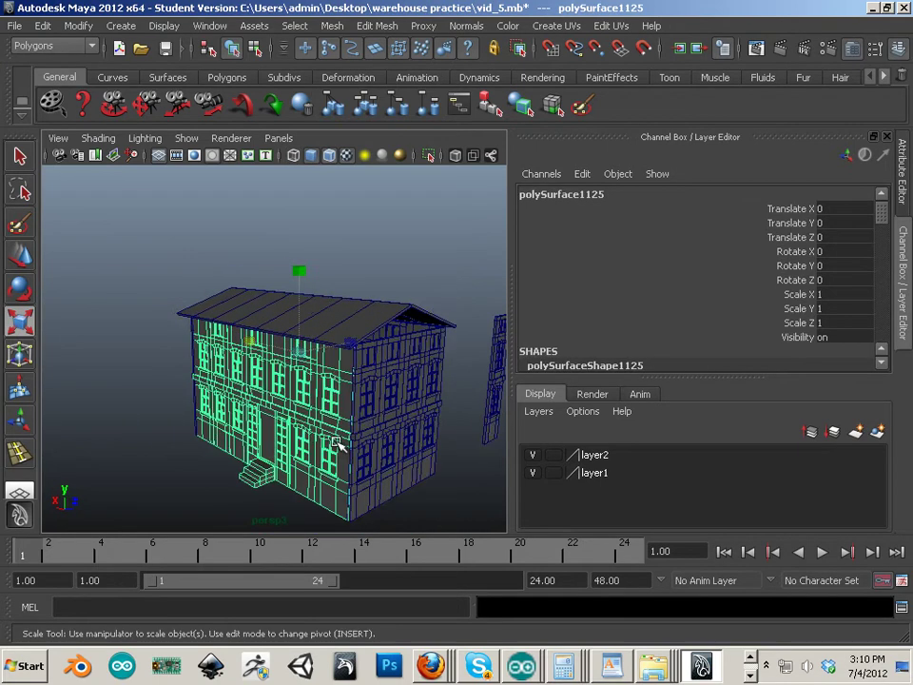
alt+right_drag(253, 422, 177, 317)
alt+drag(177, 317, 337, 453)
click(336, 453)
alt+drag(226, 416, 155, 427)
alt+right_drag(155, 427, 282, 401)
alt+drag(281, 401, 299, 495)
alt+right_drag(300, 495, 323, 477)
alt+drag(323, 478, 247, 366)
alt+right_drag(246, 366, 310, 291)
click(265, 269)
alt+drag(310, 291, 340, 290)
alt+right_drag(341, 290, 369, 241)
mouse_move(368, 240)
alt+mouse_down()
mouse_move(379, 227)
mouse_move(373, 237)
alt+mouse_up()
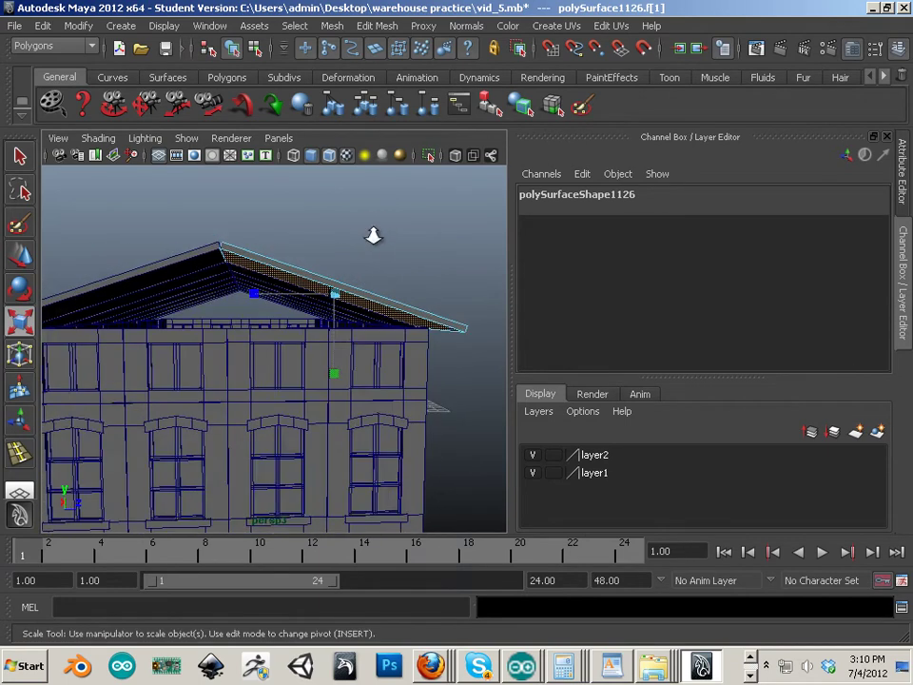
alt+right_drag(373, 237, 394, 255)
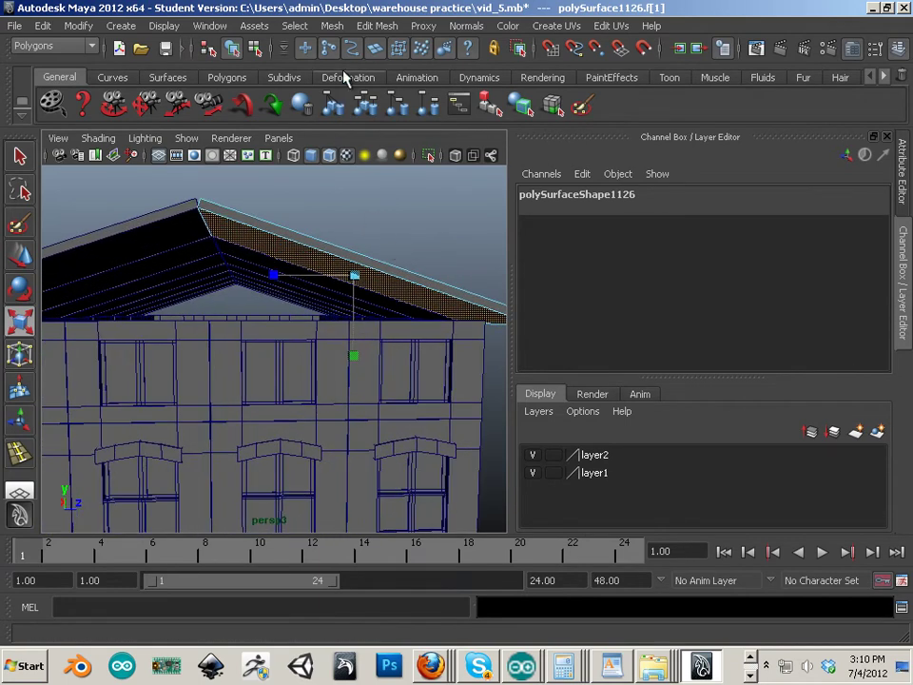
click(370, 28)
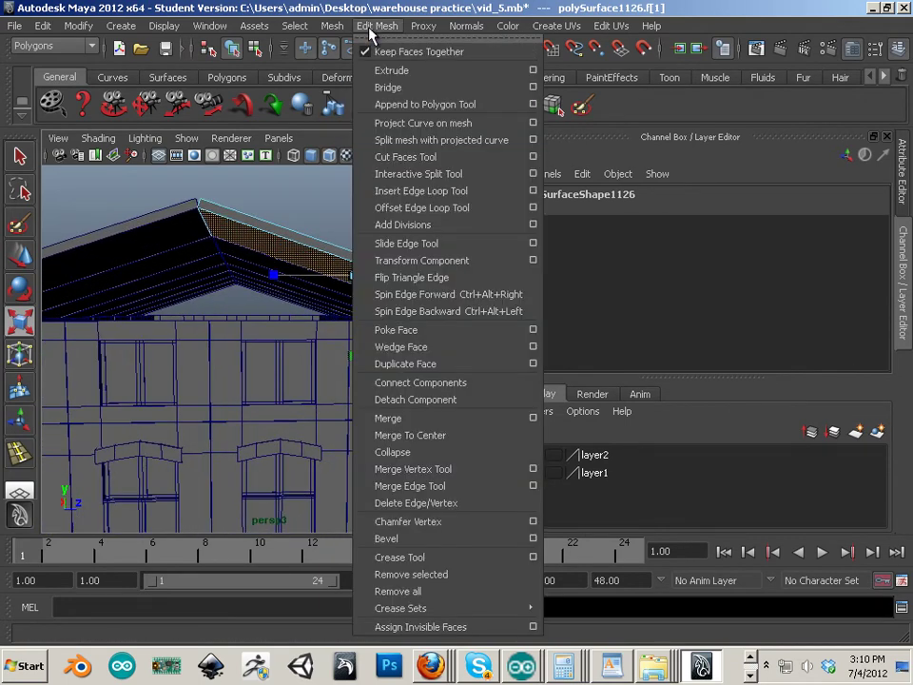
right_click(285, 227)
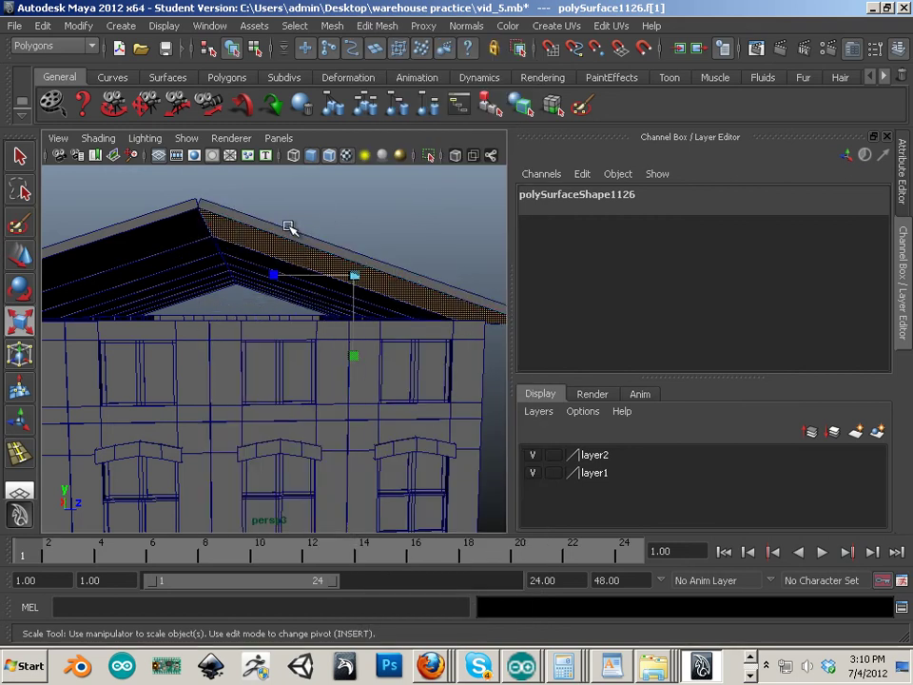
key(F8)
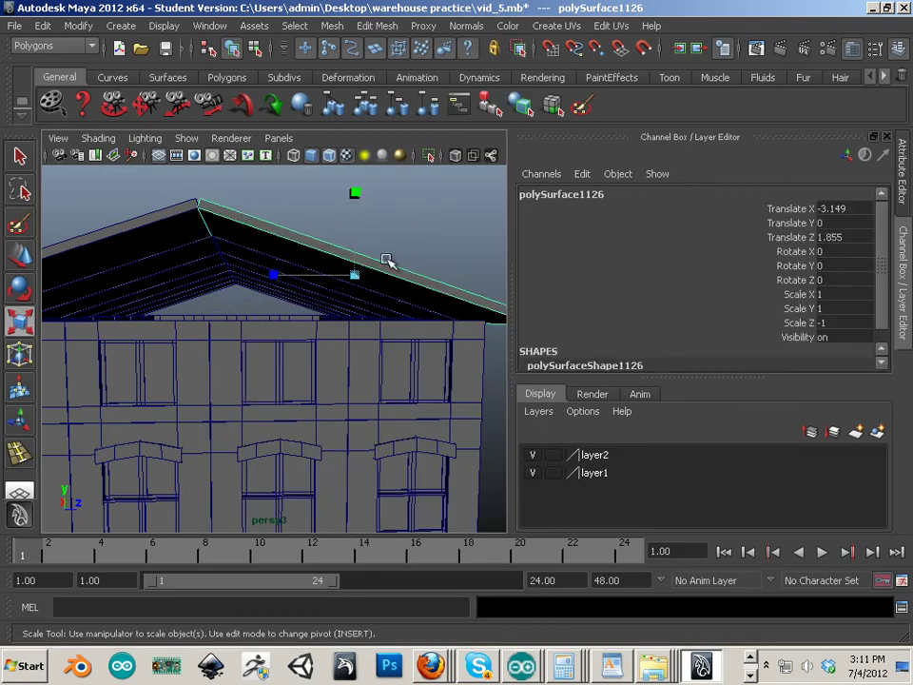
Step: Duplicate the entrance-side roof slab at the opposite gable end, lower the copy to Translate Y 6.495 and level it with Rotate X 0
alt+drag(167, 239, 512, 372)
alt+right_drag(511, 372, 365, 380)
alt+drag(365, 380, 323, 350)
click(322, 345)
key(r)
alt+right_drag(324, 350, 286, 350)
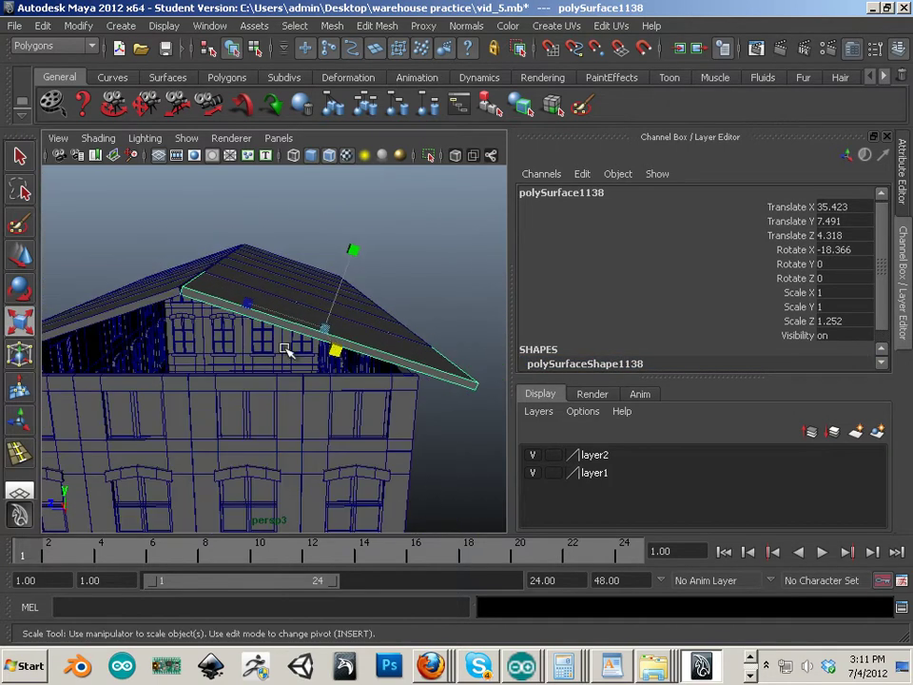
click(19, 258)
alt+drag(204, 305, 259, 321)
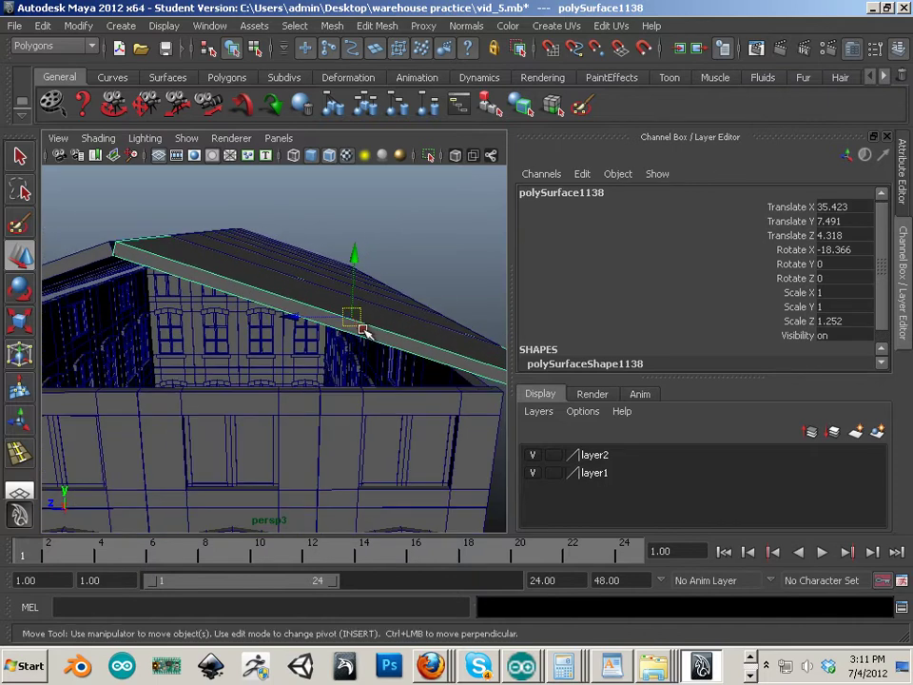
key(ctrl+d)
drag(365, 279, 364, 310)
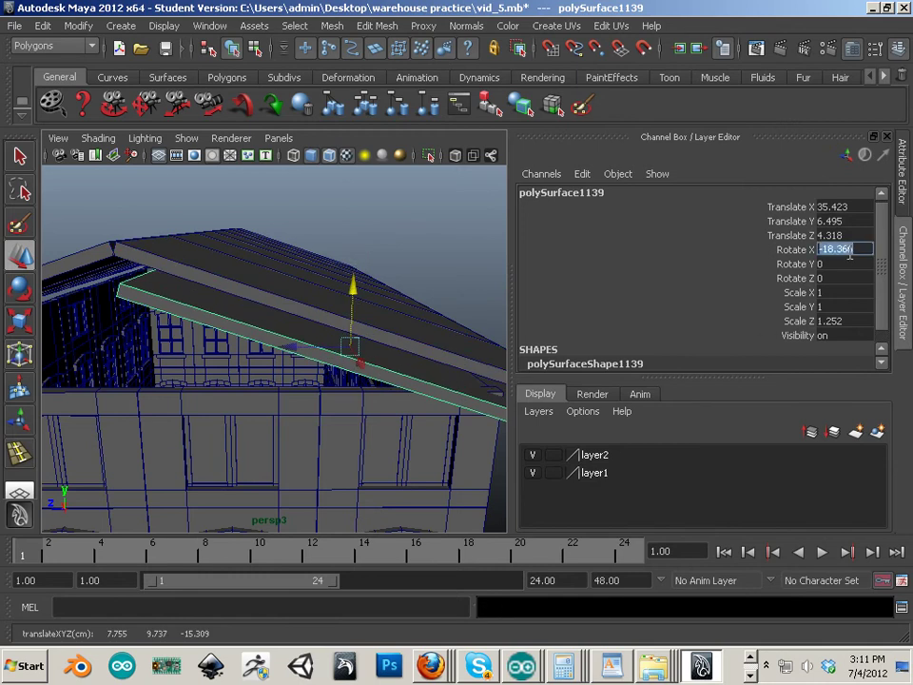
key(Return)
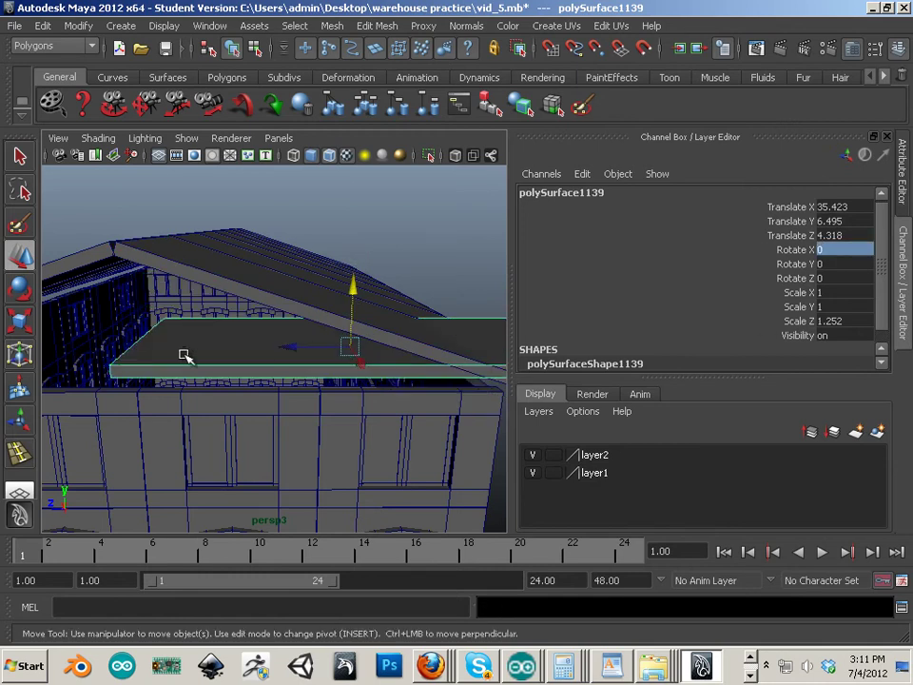
alt+drag(184, 351, 237, 336)
scroll(235, 355, up, 2)
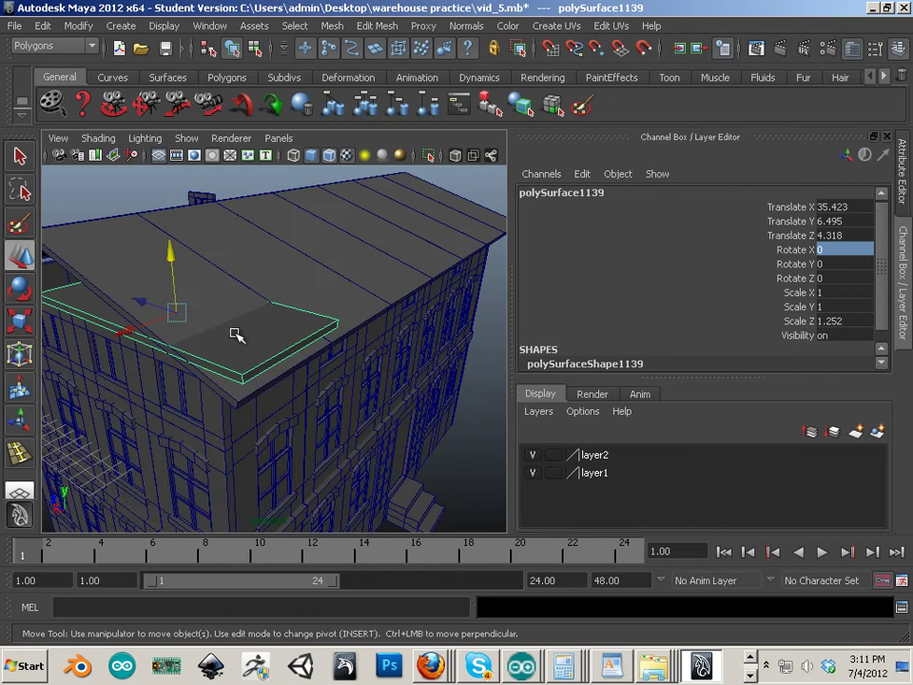
Step: Narrow the levelled copy to Scale X 0.119 and set it on the end wall at Translate X 38.103, Translate Y 5.712
click(21, 323)
drag(107, 339, 221, 361)
click(21, 255)
drag(314, 255, 318, 277)
alt+right_drag(318, 276, 255, 340)
alt+drag(207, 344, 237, 358)
alt+right_drag(237, 359, 190, 417)
alt+drag(191, 416, 115, 452)
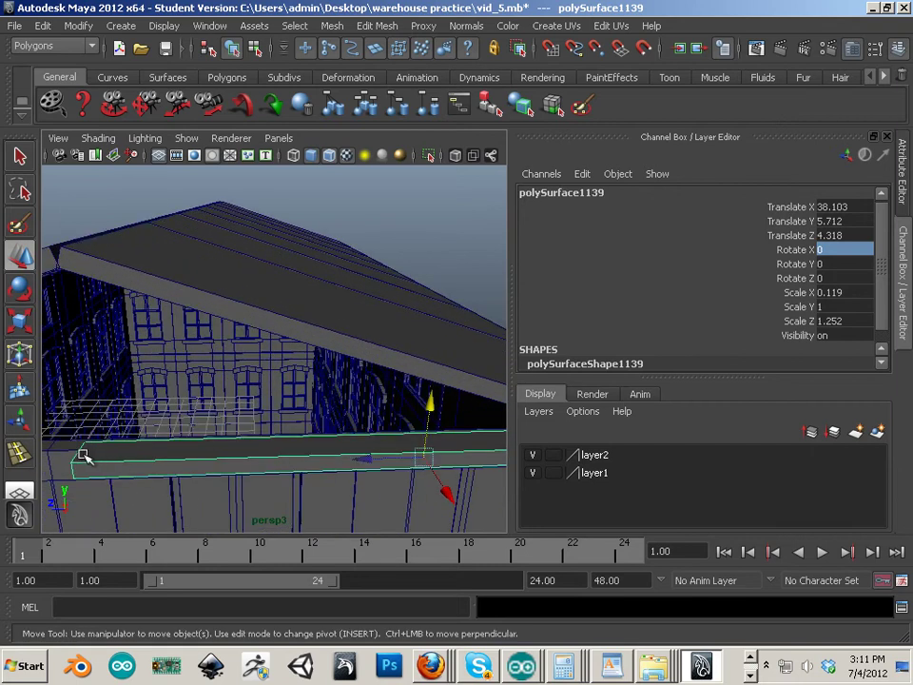
Step: Raise the upper edge at the panel's inner end to the roof ridge, forming half of the gable
right_drag(82, 457, 88, 453)
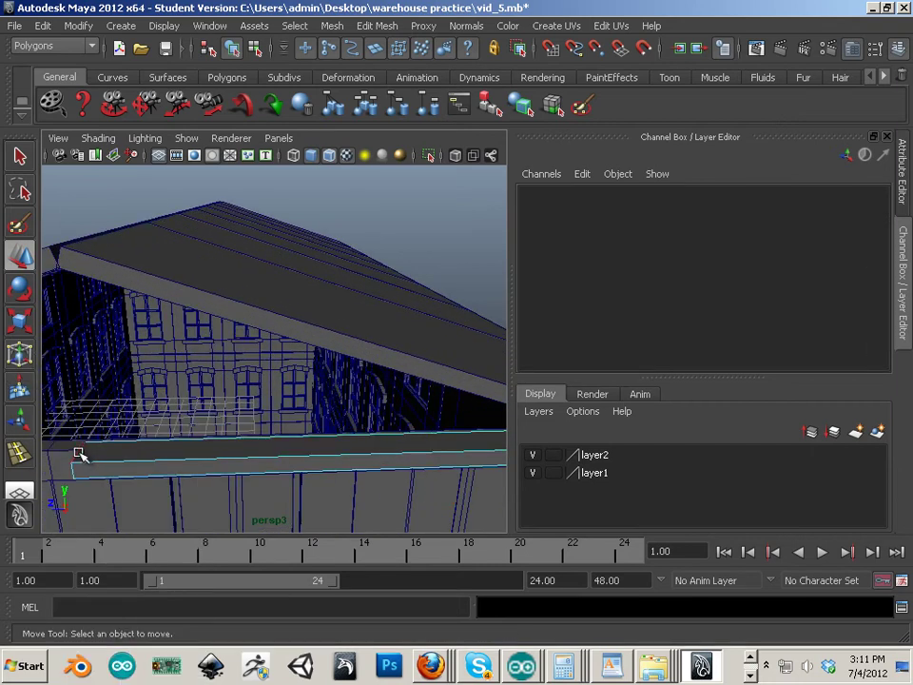
click(79, 455)
alt+drag(79, 455, 184, 448)
drag(162, 389, 188, 254)
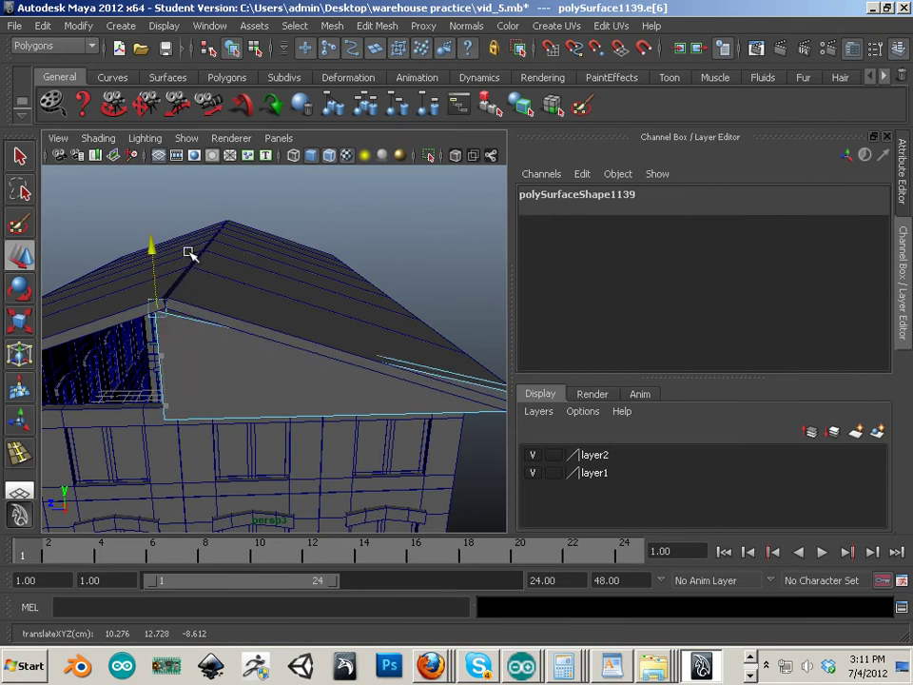
alt+middle_drag(192, 248, 195, 326)
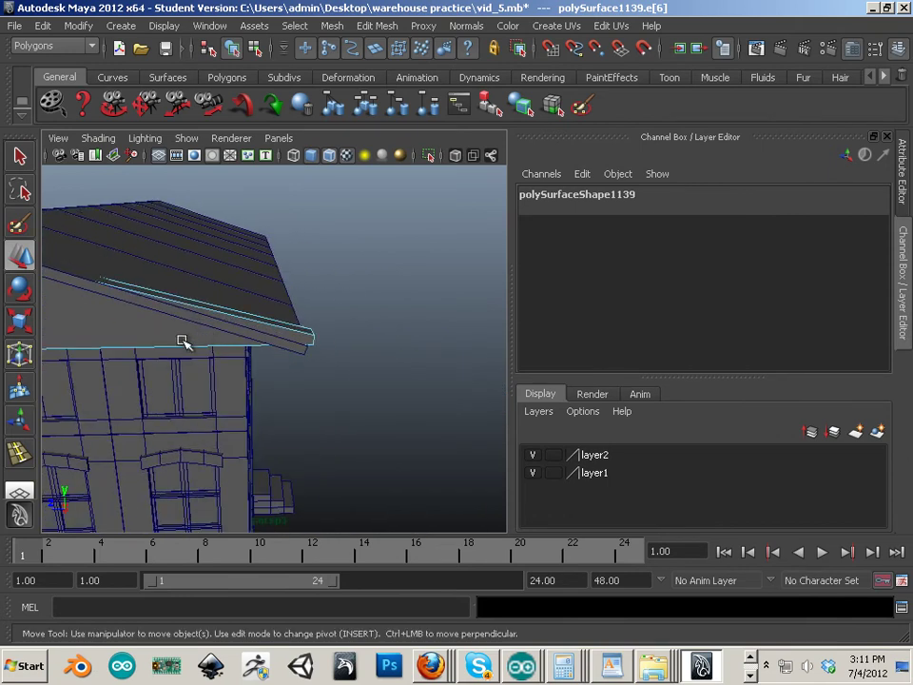
Step: Return to object selection and slide the gable panel along the end wall to Translate Z 3.943
alt+drag(183, 343, 267, 348)
right_drag(267, 348, 298, 332)
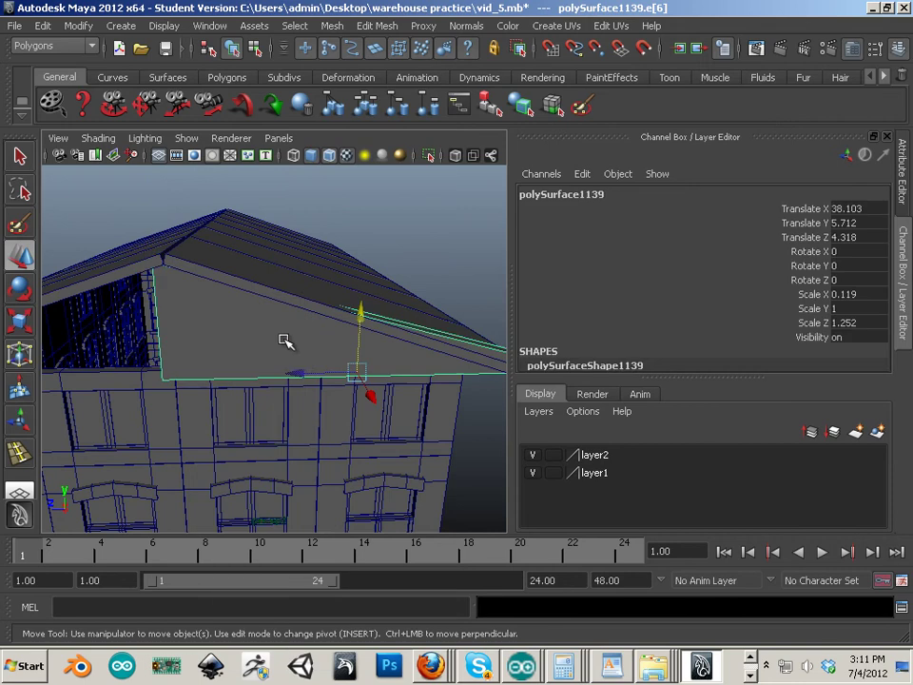
drag(300, 373, 242, 377)
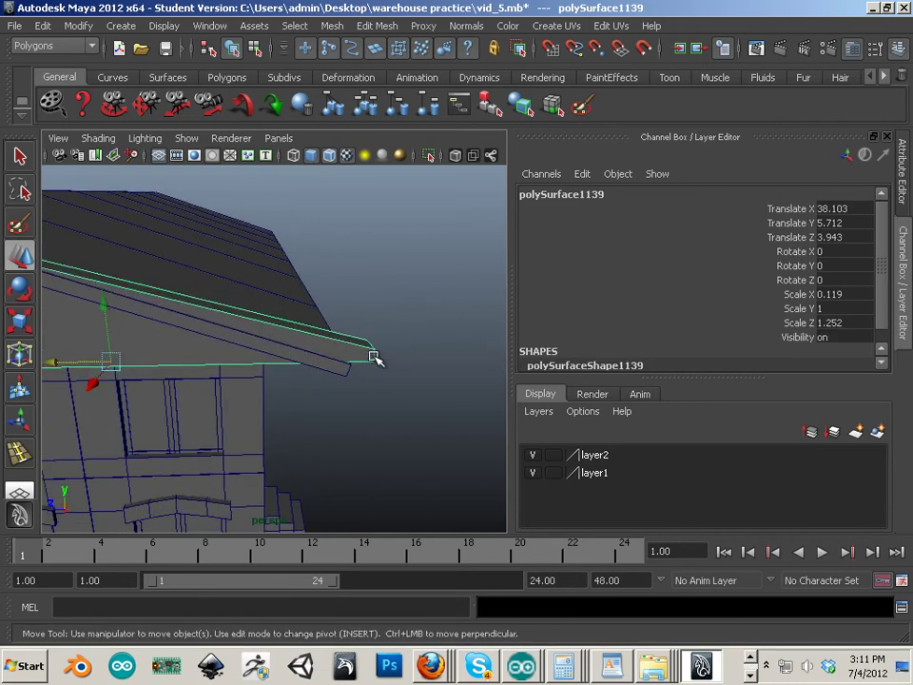
Step: Select the vertices at the gable panel's eave end and pull them inward along Z, under the roof slab near the wall corner
right_drag(376, 358, 295, 356)
drag(327, 317, 391, 396)
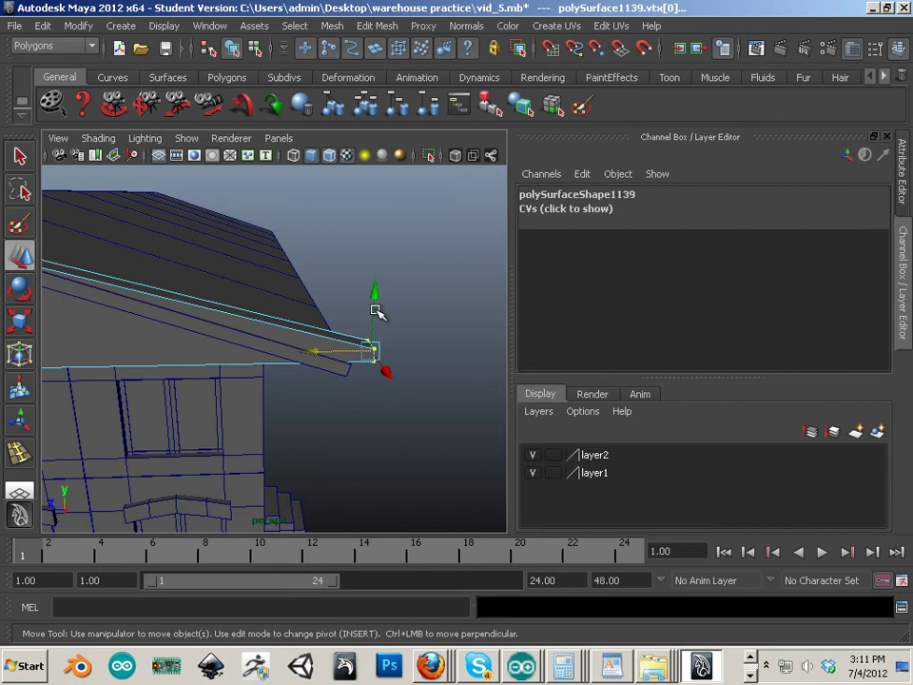
drag(376, 312, 376, 333)
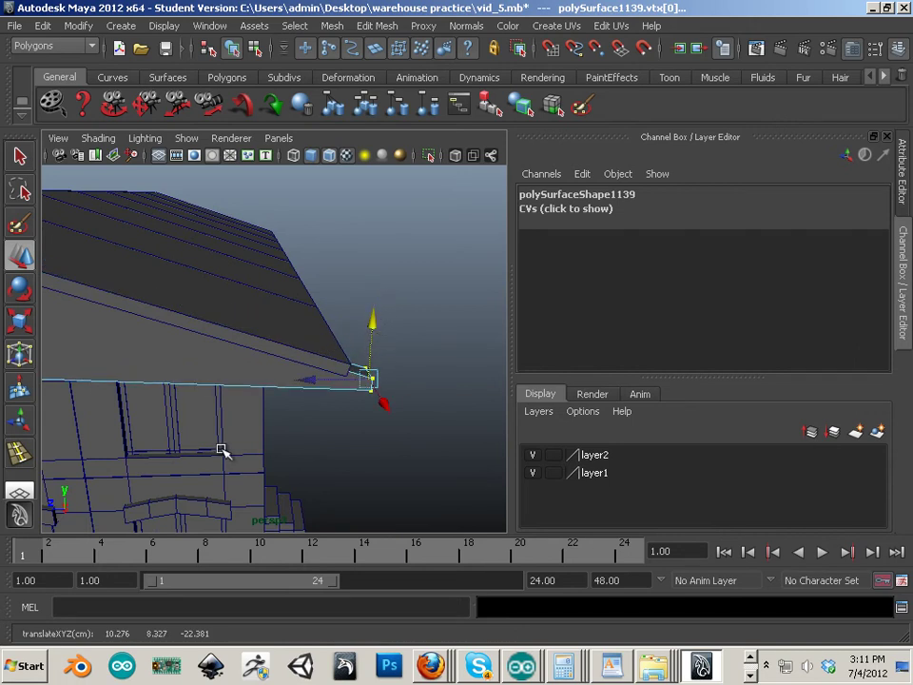
key(ctrl+z)
alt+drag(221, 449, 243, 466)
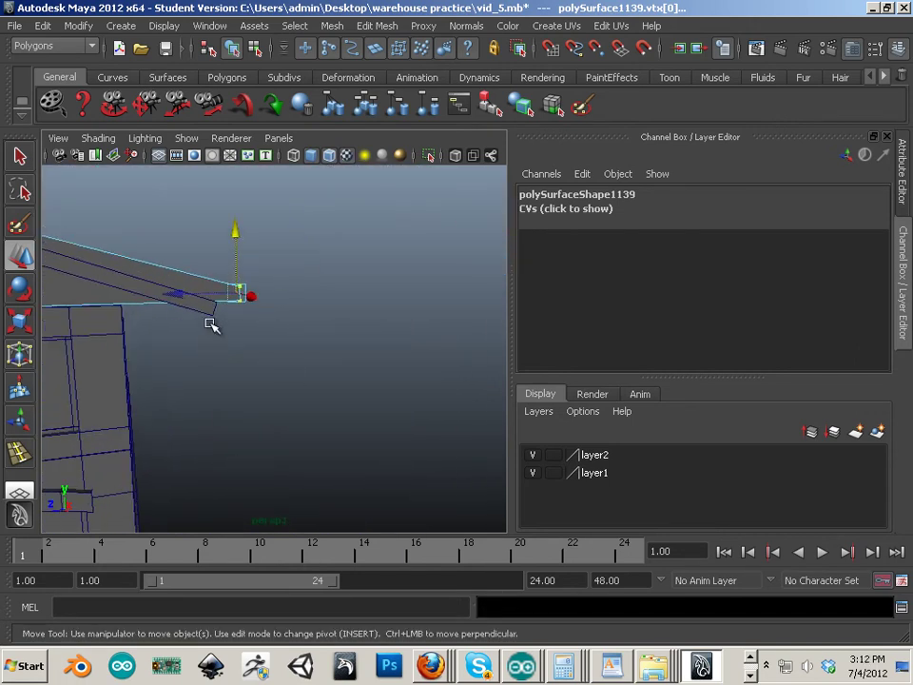
drag(171, 296, 72, 302)
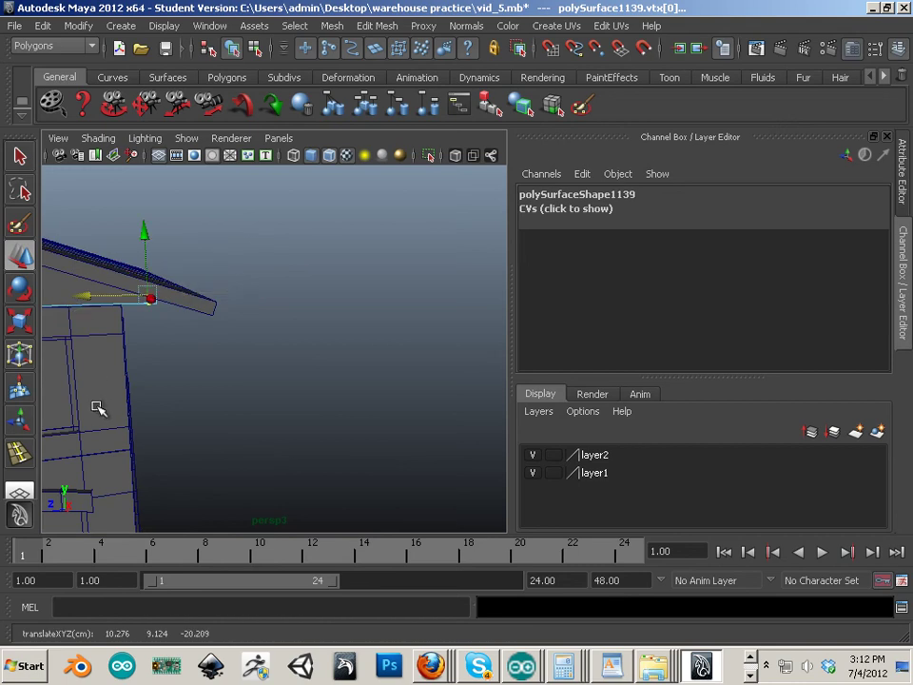
Step: Return from vertex editing to object selection on the gable panel and clear the selection
alt+drag(99, 408, 376, 433)
click(373, 438)
alt+right_drag(206, 418, 332, 438)
alt+drag(333, 438, 256, 381)
right_drag(256, 360, 319, 340)
click(249, 362)
drag(378, 375, 410, 419)
click(350, 378)
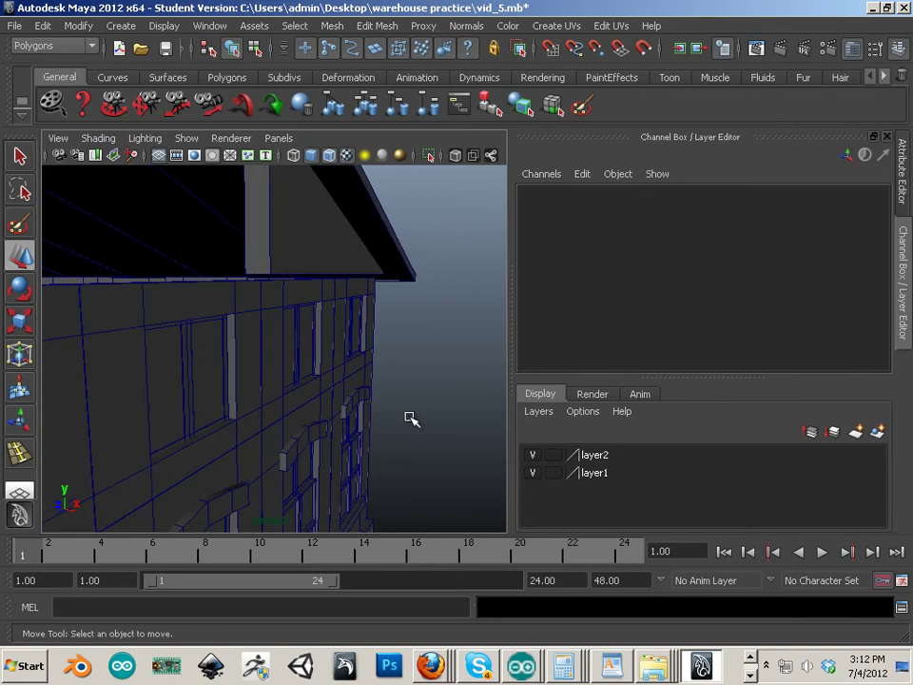
Step: Duplicate the half gable panel, mirrored with Scale Z -1.252, and place the copy beside it at Translate Z 17.302
alt+right_drag(411, 419, 408, 416)
alt+drag(408, 415, 175, 402)
alt+right_drag(175, 401, 335, 398)
alt+drag(335, 397, 265, 403)
alt+right_drag(266, 403, 288, 406)
alt+middle_drag(286, 376, 345, 419)
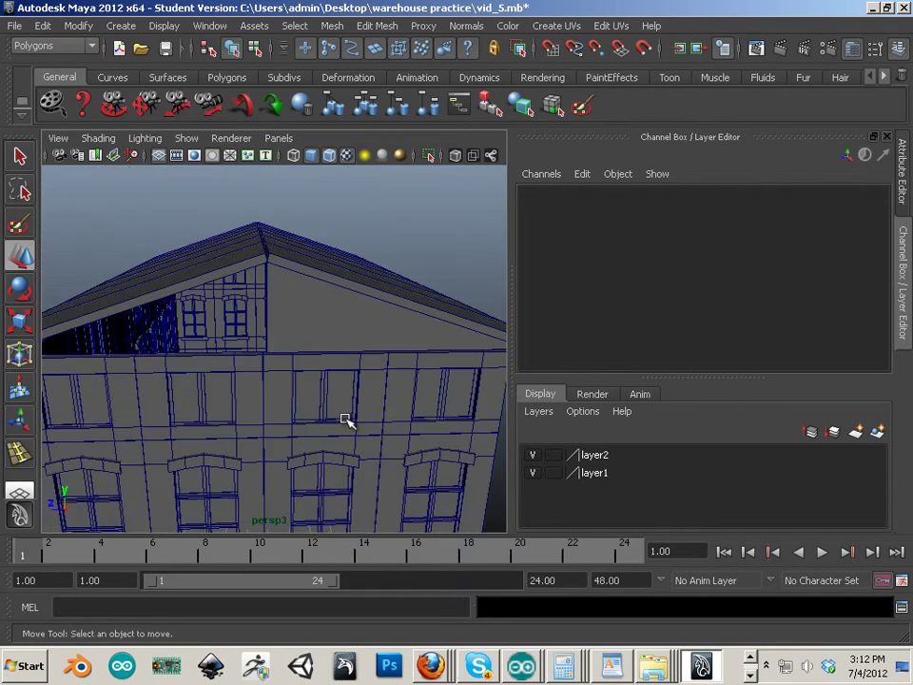
click(307, 357)
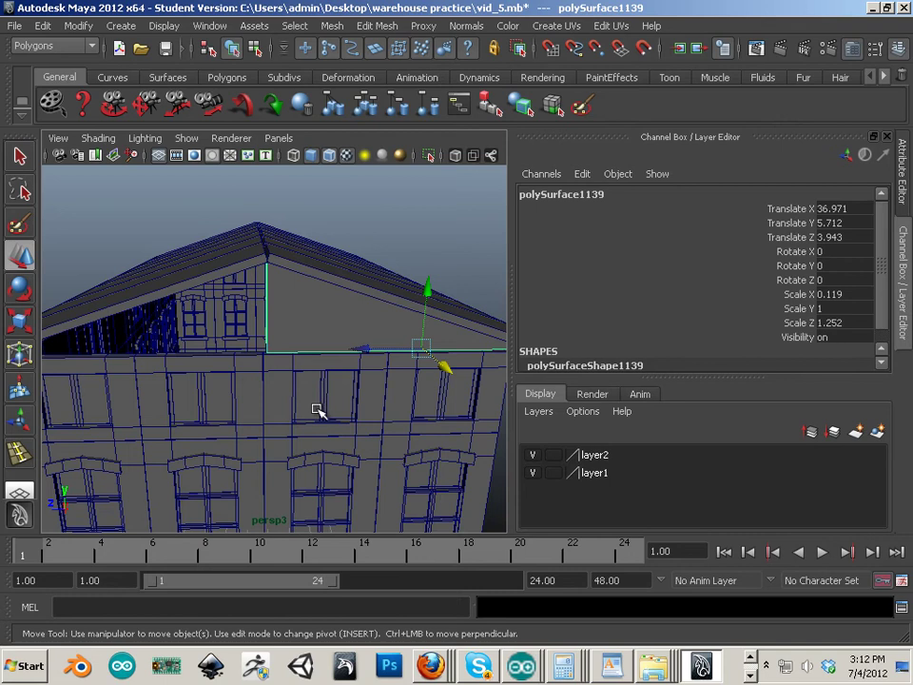
key(ctrl+d)
drag(360, 367, 134, 367)
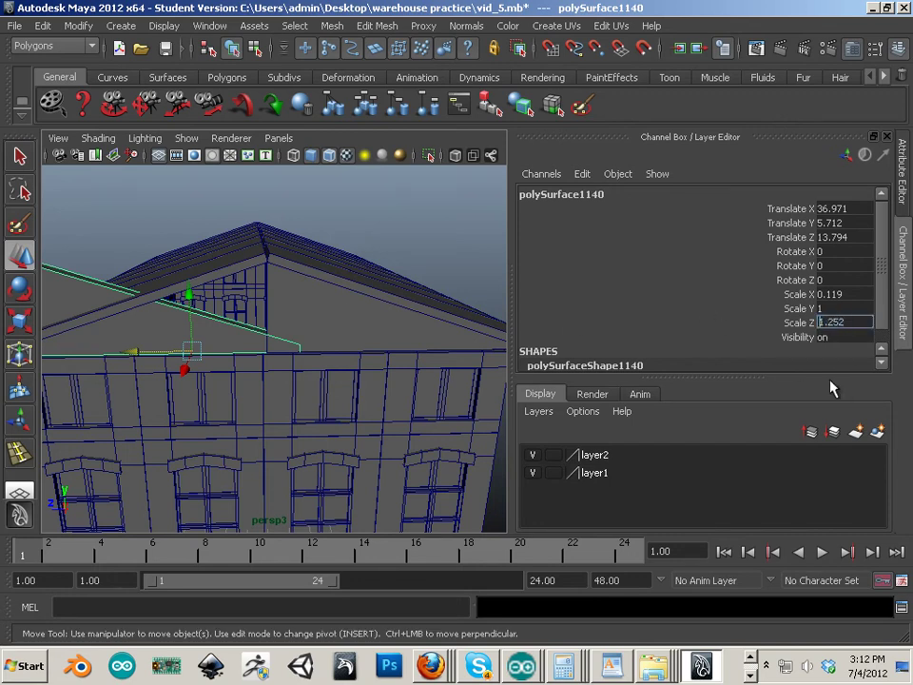
text(-)
key(Return)
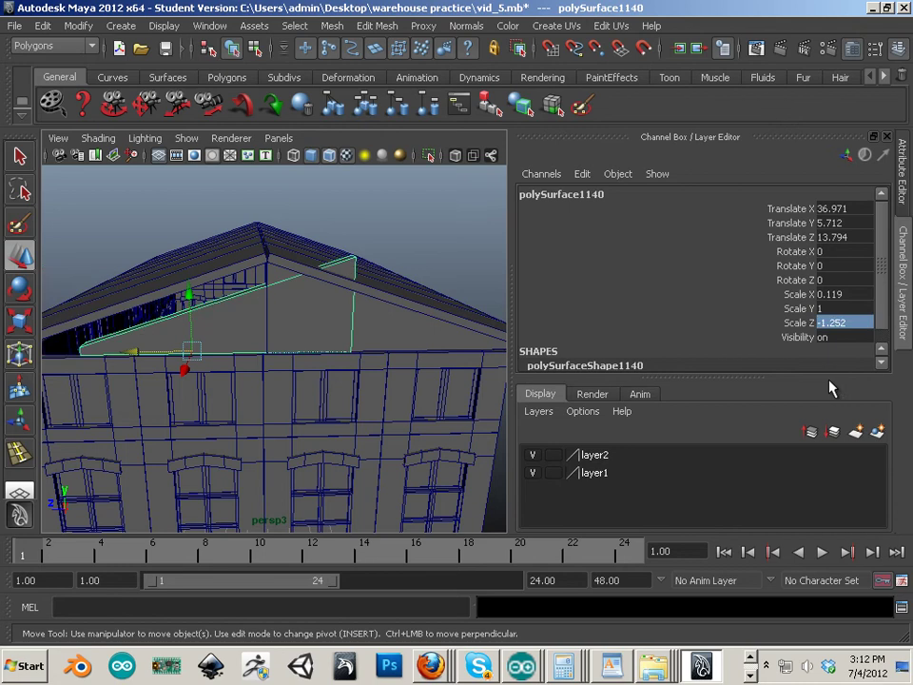
alt+drag(427, 366, 345, 348)
drag(191, 335, 86, 336)
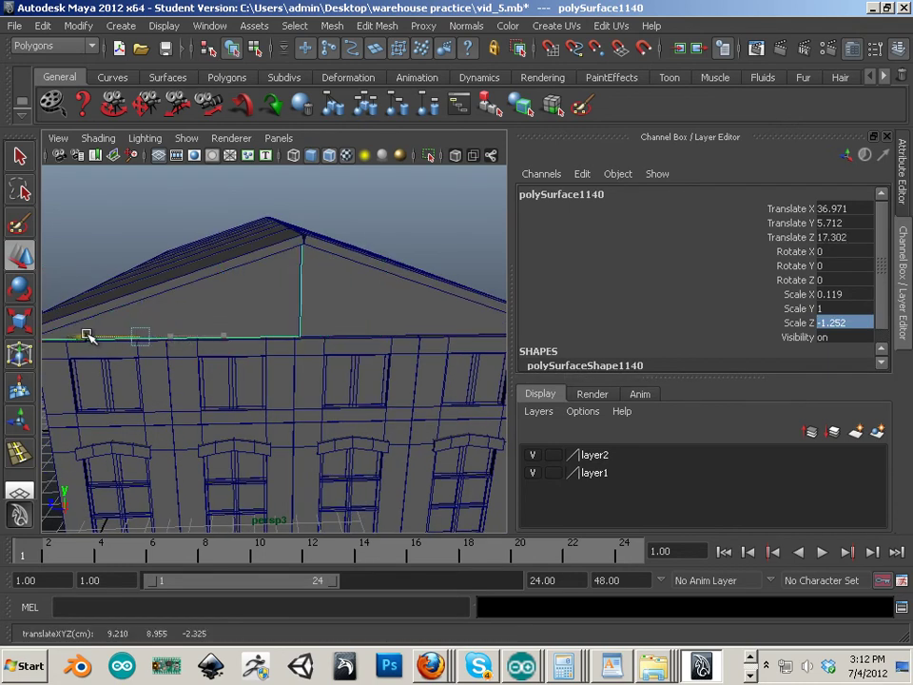
Step: Duplicate both gable halves together and move the copies to the opposite end wall, with Translate X -5.331 on the first half
shift+click(323, 306)
alt+drag(434, 361, 341, 364)
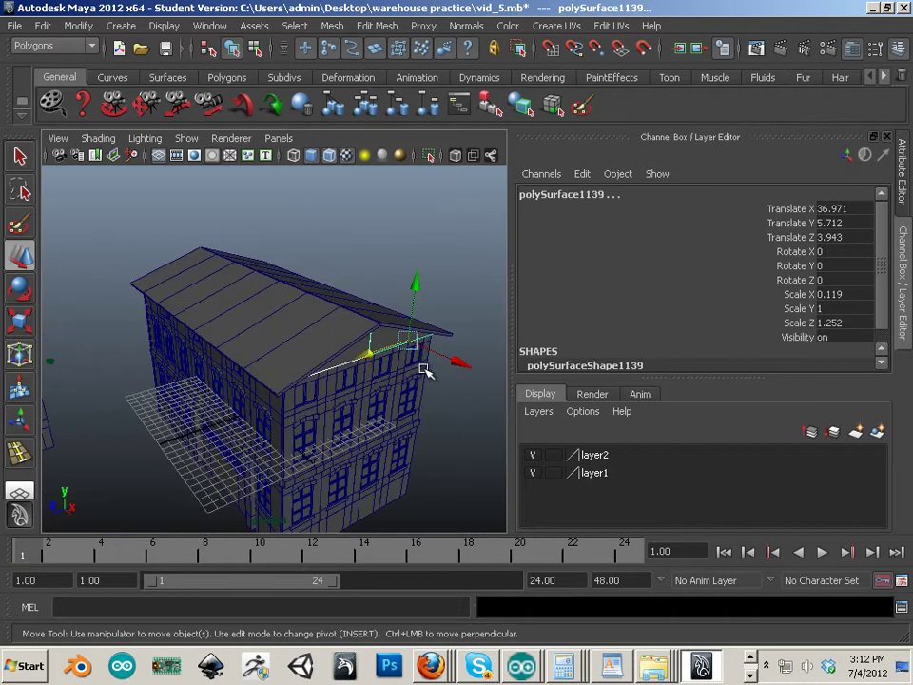
key(ctrl+d)
drag(466, 379, 271, 323)
scroll(308, 394, up, 3)
drag(244, 273, 258, 376)
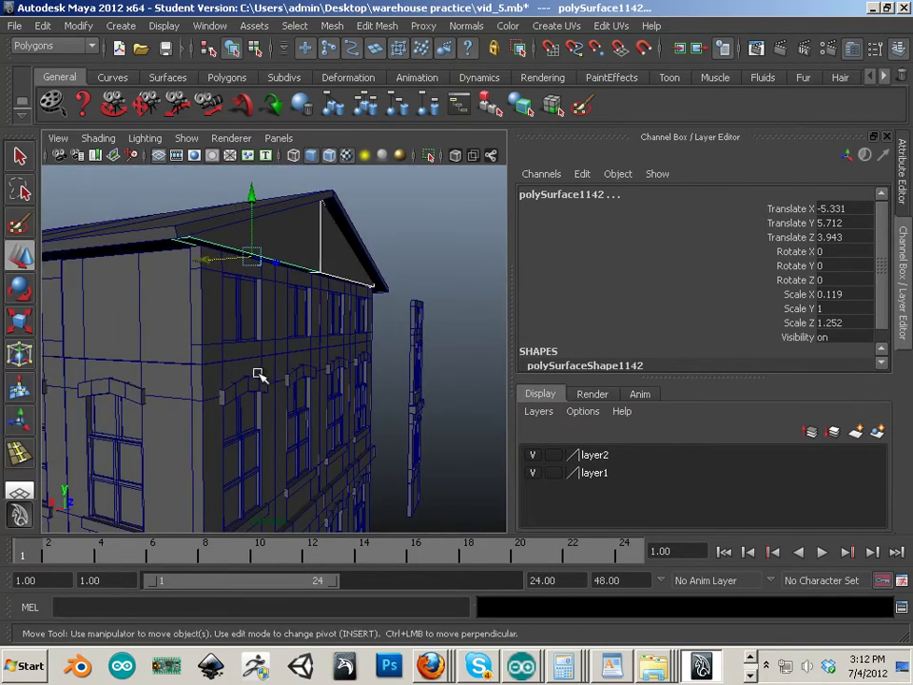
alt+middle_drag(219, 375, 177, 355)
alt+drag(177, 354, 266, 341)
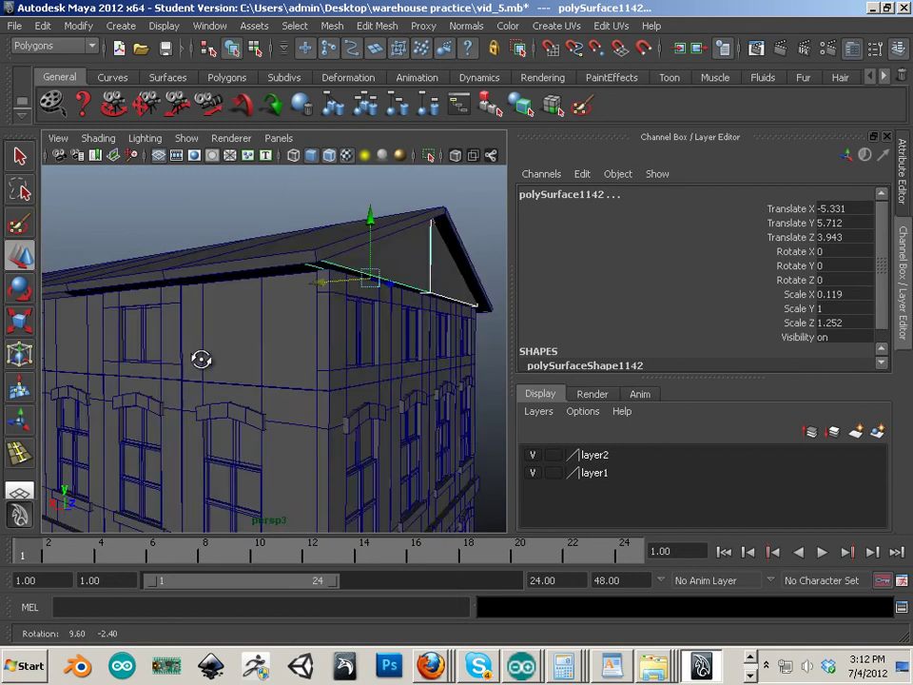
Step: Select the roof slabs together with the gable panels and lower them onto the walls, bringing the gable panel to Translate Y 5.357
click(202, 348)
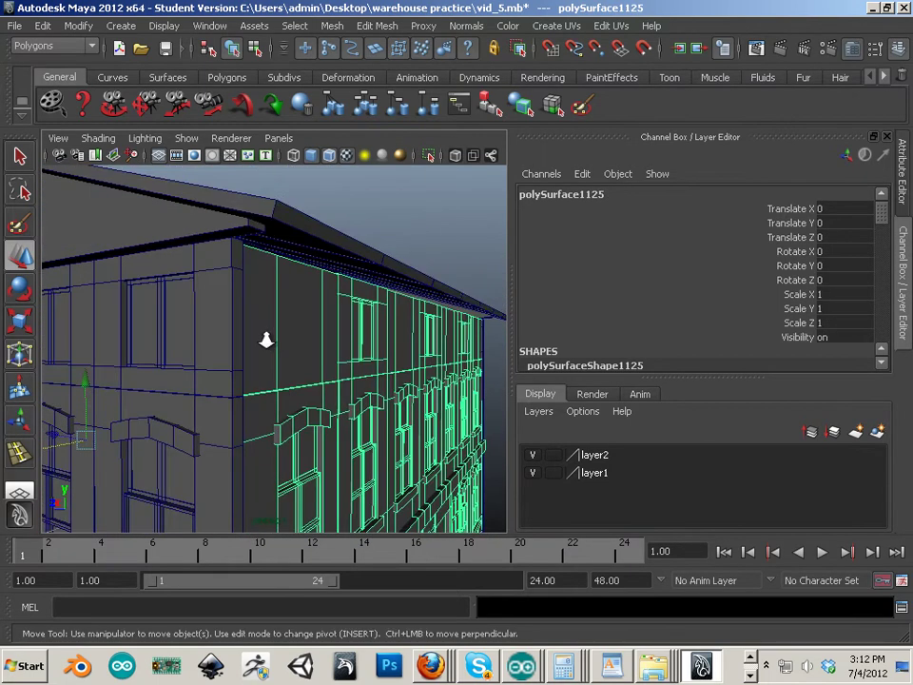
alt+right_drag(265, 340, 272, 380)
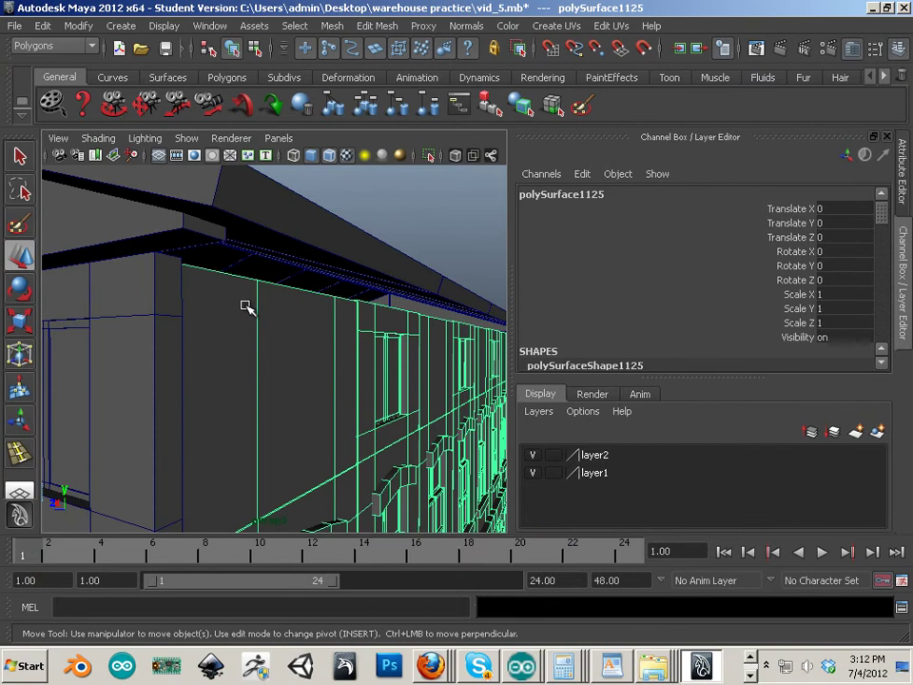
alt+drag(245, 306, 265, 346)
alt+right_drag(265, 346, 214, 348)
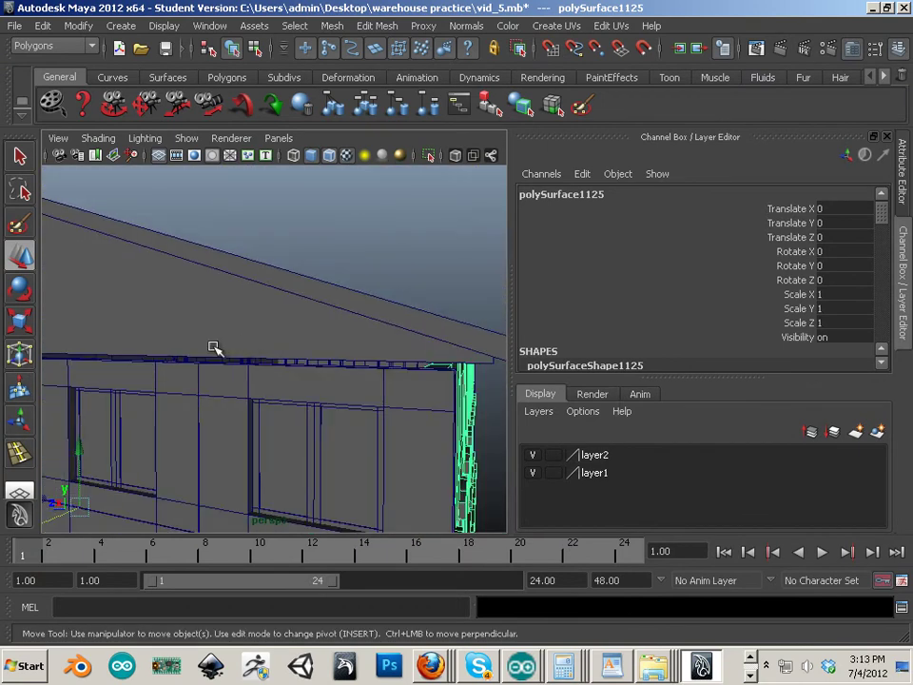
alt+drag(213, 348, 234, 339)
alt+right_drag(230, 346, 240, 307)
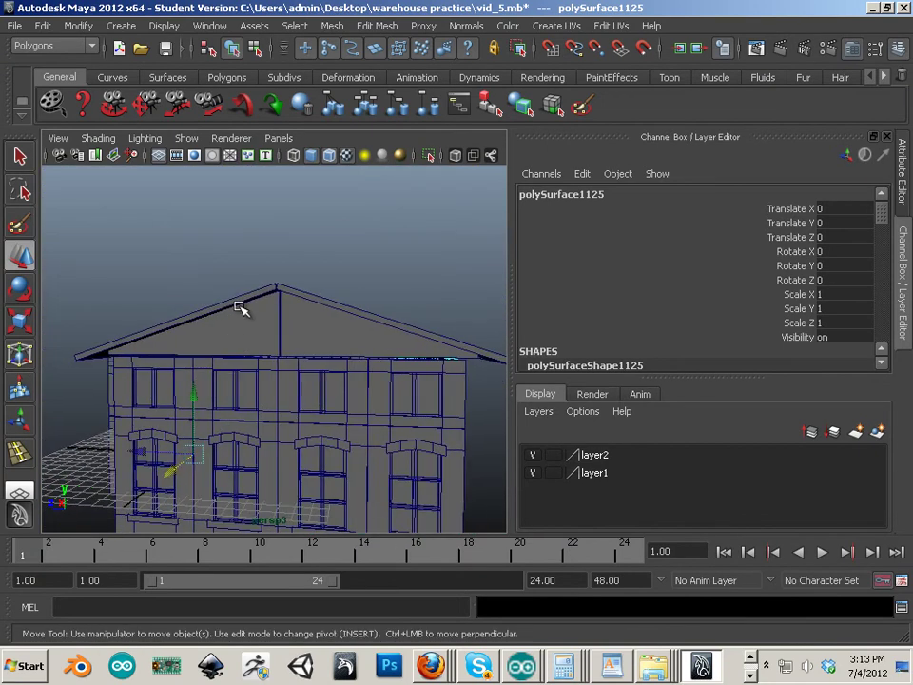
drag(321, 318, 323, 320)
alt+drag(442, 337, 373, 340)
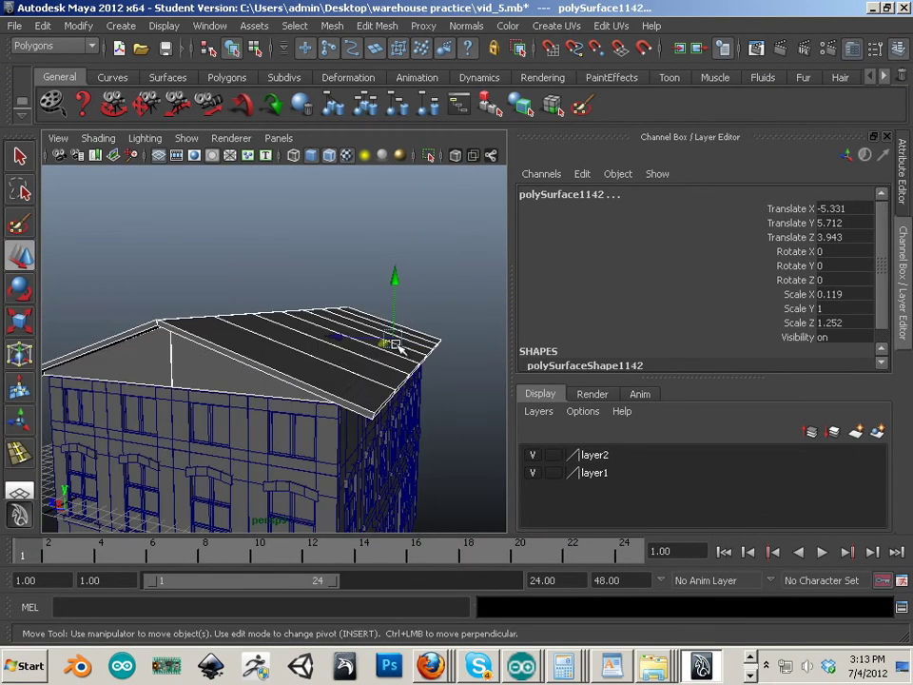
drag(396, 274, 396, 274)
Step: Examine the eaves at the building corner, from the end wall's narrow top face along the long side wall under the roof
alt+right_drag(195, 371, 211, 363)
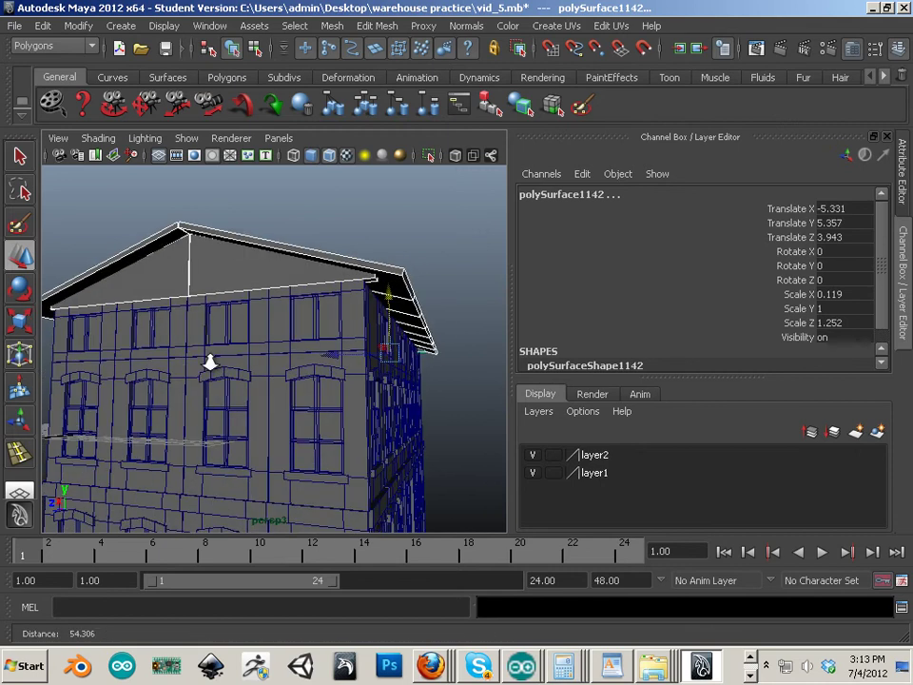
alt+drag(210, 362, 250, 403)
click(198, 391)
alt+right_drag(250, 403, 280, 410)
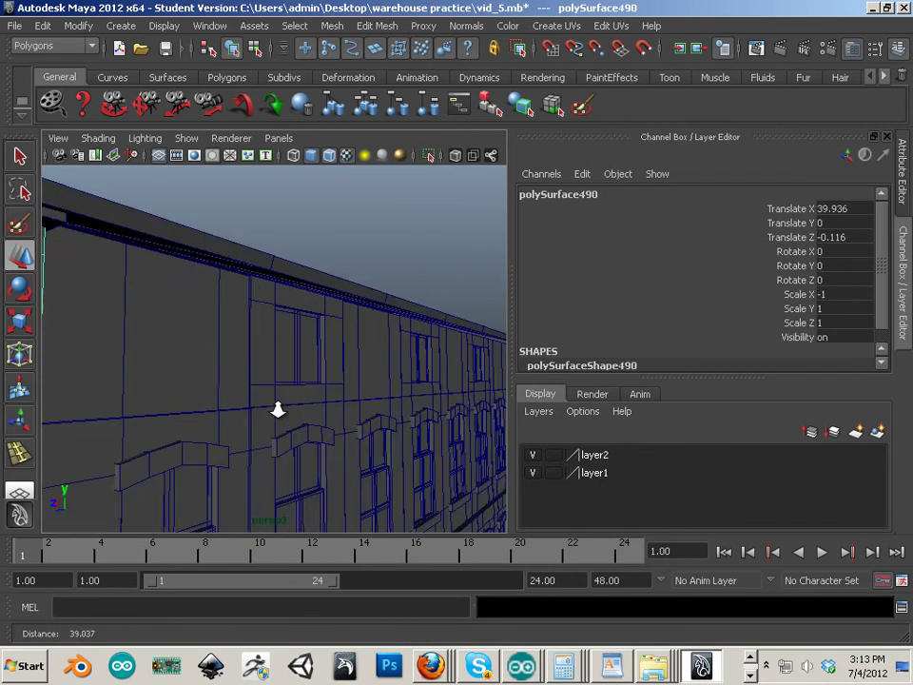
alt+drag(280, 409, 253, 400)
alt+right_drag(253, 400, 232, 401)
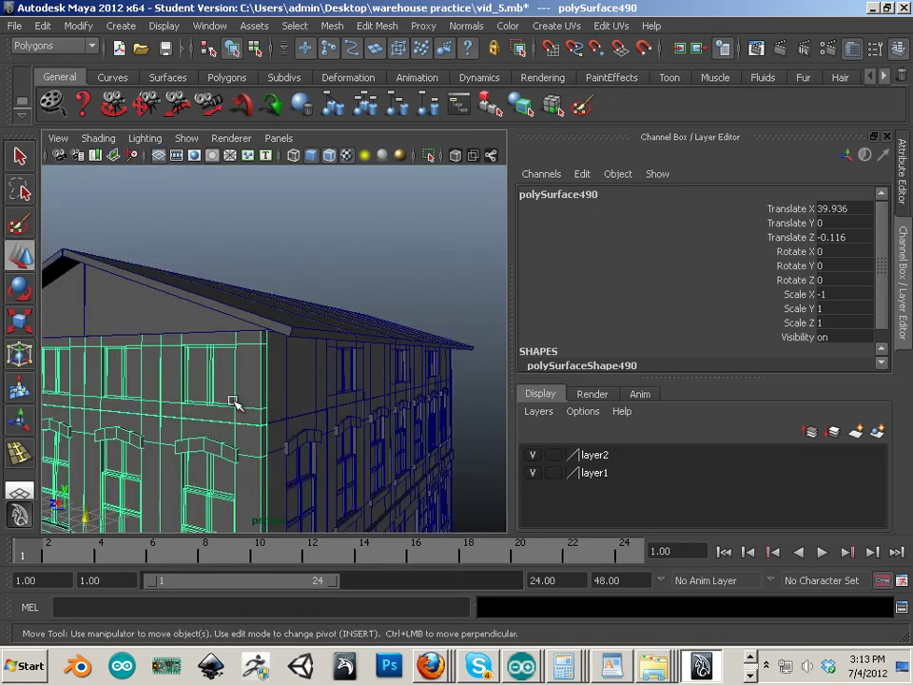
alt+drag(232, 402, 232, 396)
alt+right_drag(232, 396, 274, 403)
right_drag(230, 324, 230, 352)
click(236, 320)
mouse_move(252, 362)
alt+mouse_down()
mouse_move(303, 373)
mouse_move(255, 373)
alt+mouse_up()
alt+right_drag(255, 373, 255, 349)
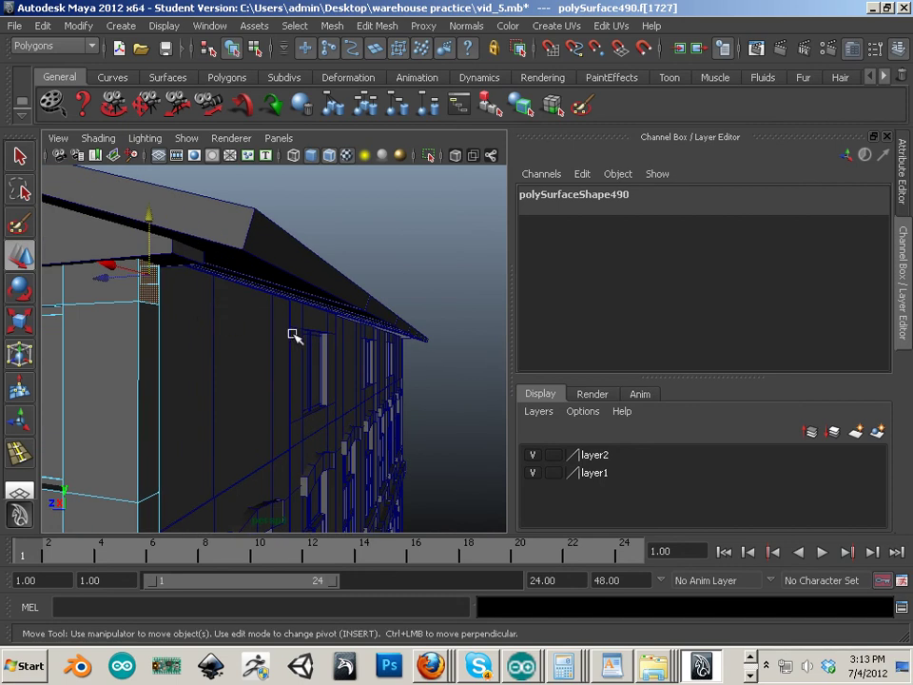
alt+right_drag(354, 324, 189, 310)
alt+drag(189, 310, 205, 328)
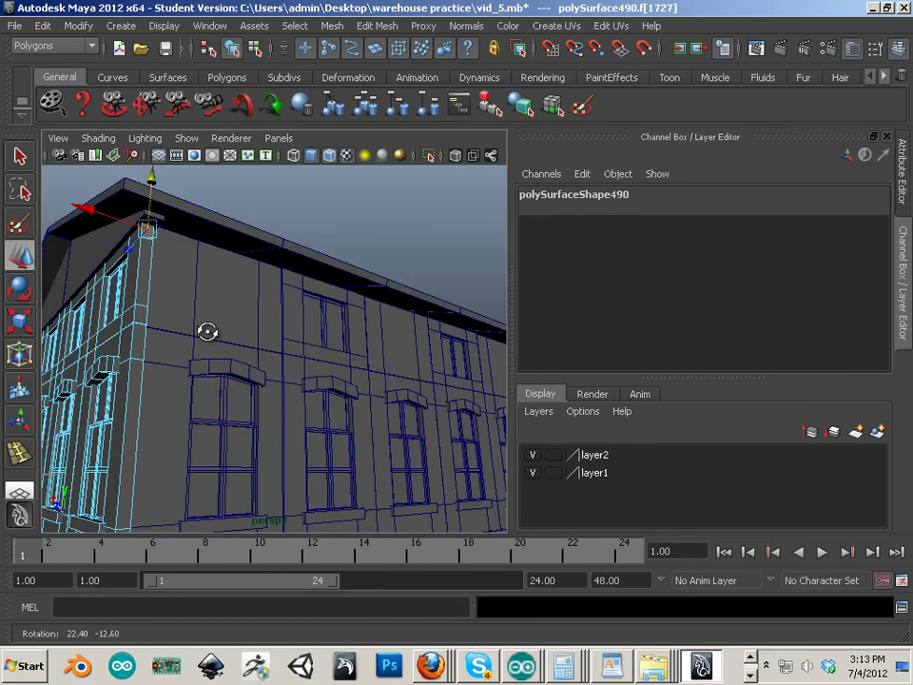
alt+middle_drag(205, 329, 195, 336)
alt+right_drag(196, 336, 225, 341)
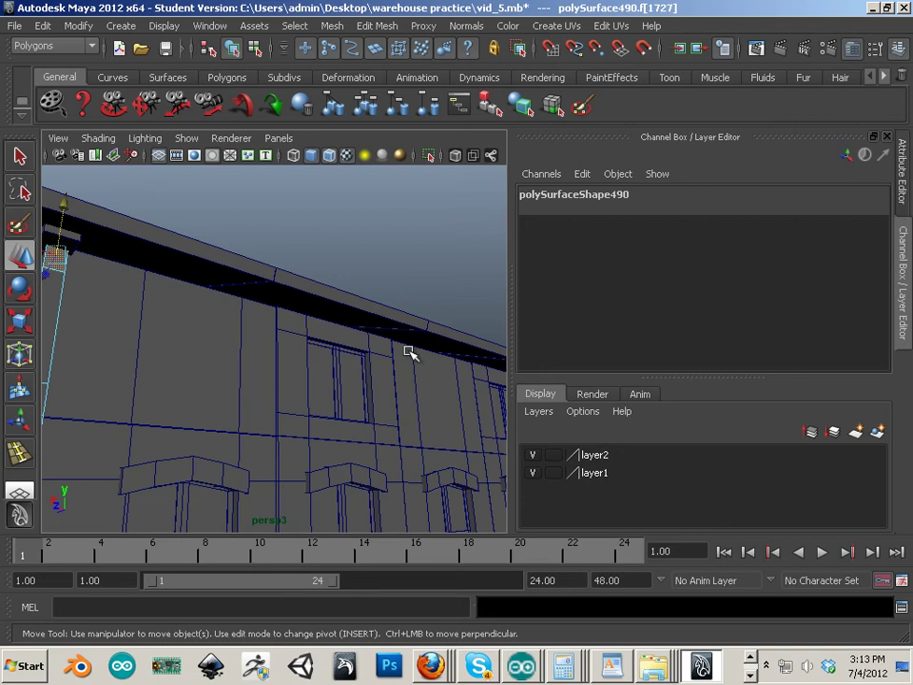
alt+right_drag(410, 353, 251, 307)
alt+drag(267, 321, 239, 344)
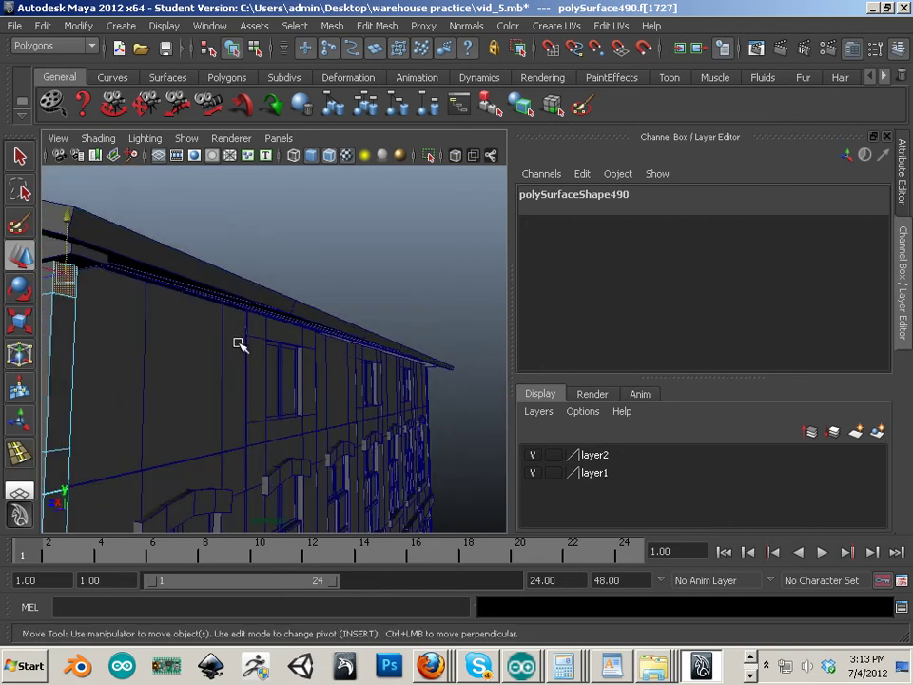
click(213, 329)
alt+middle_drag(211, 330, 224, 352)
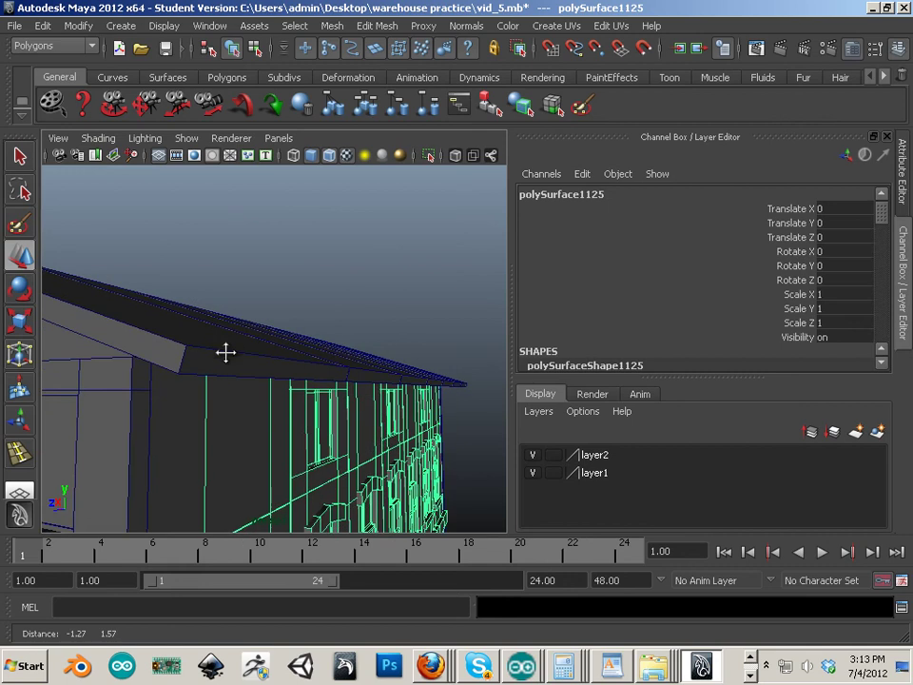
right_click(228, 349)
click(231, 385)
click(237, 370)
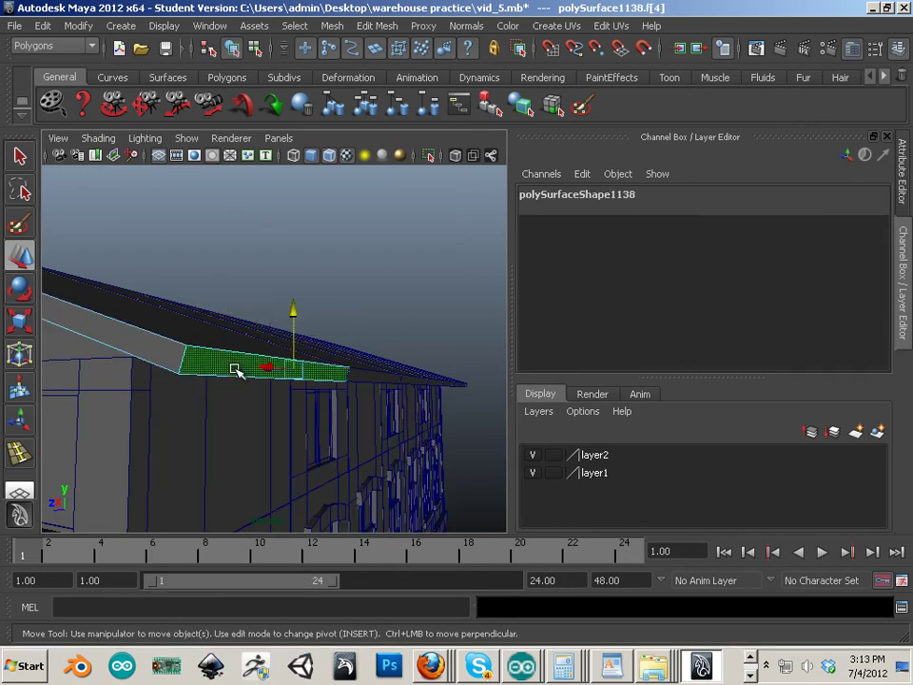
alt+drag(218, 385, 176, 387)
alt+right_drag(177, 386, 200, 374)
alt+middle_drag(200, 373, 227, 388)
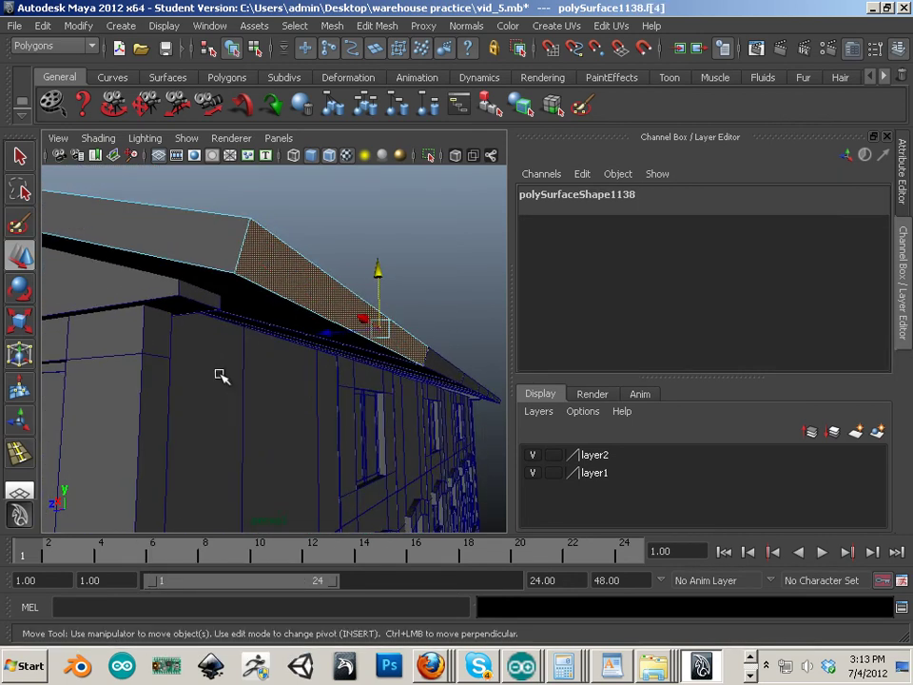
click(190, 339)
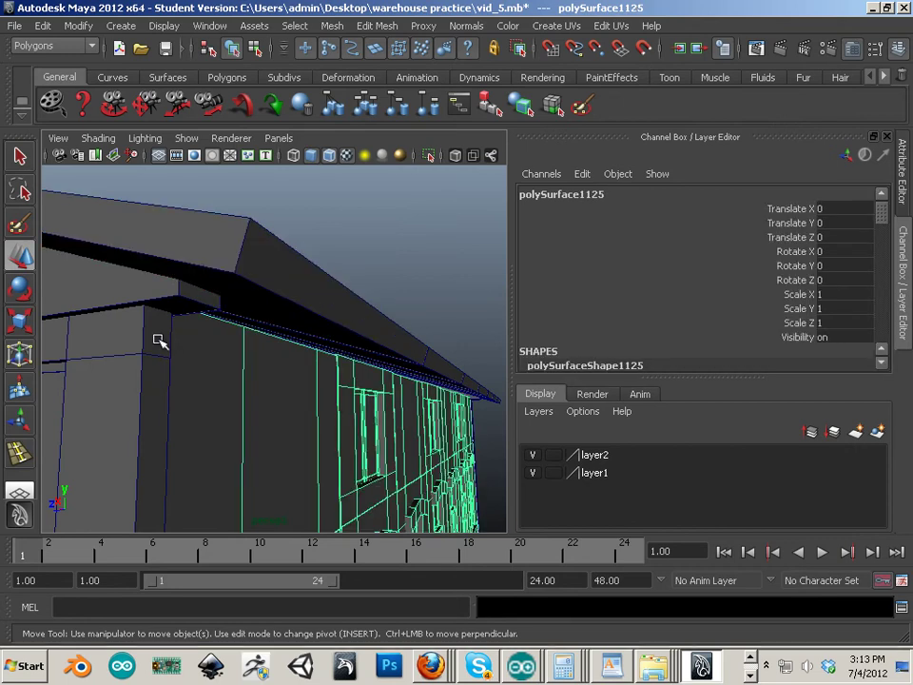
Step: Duplicate the narrow top face at the end wall's corner and pull the copy outward from the wall along Z
right_drag(159, 340, 157, 380)
click(159, 344)
scroll(238, 369, down, 3)
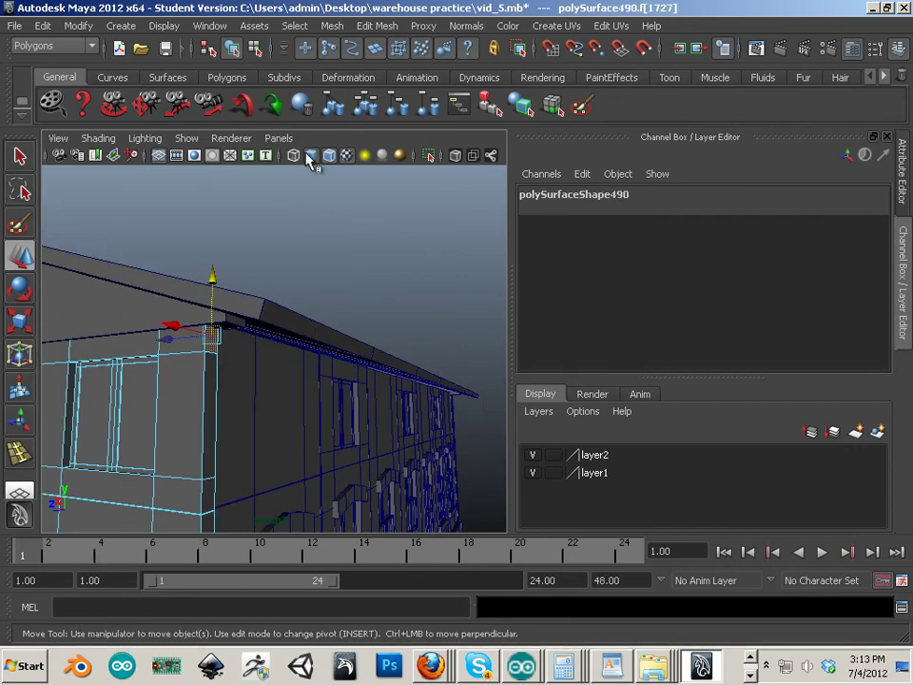
click(373, 26)
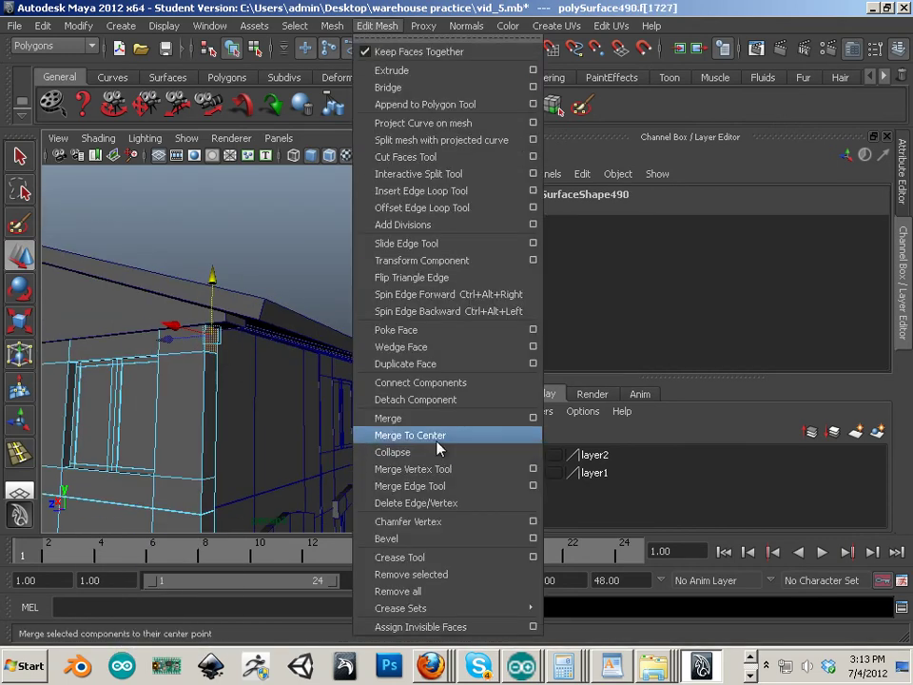
click(428, 364)
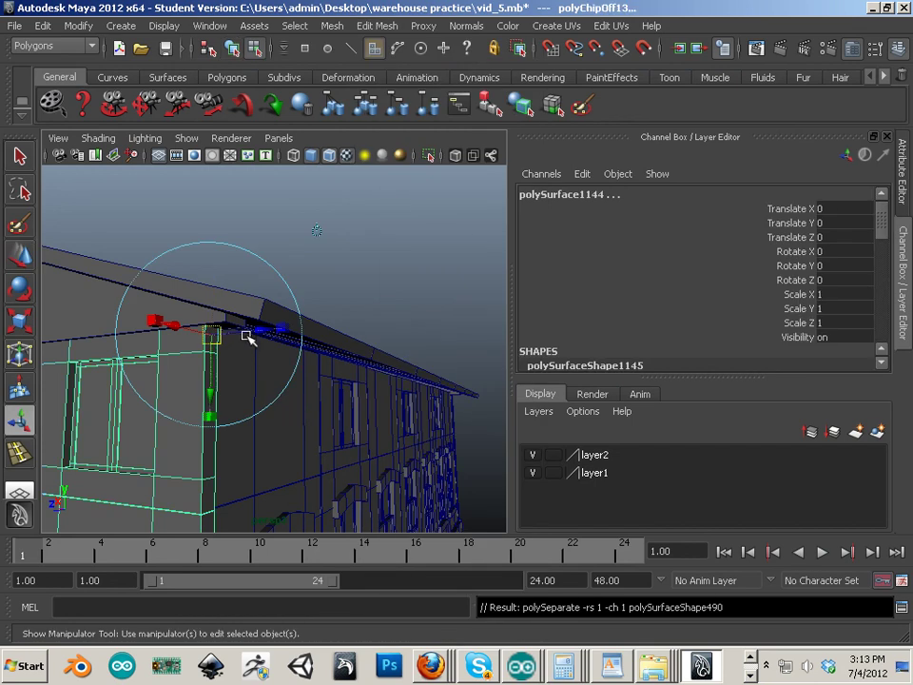
drag(245, 334, 264, 337)
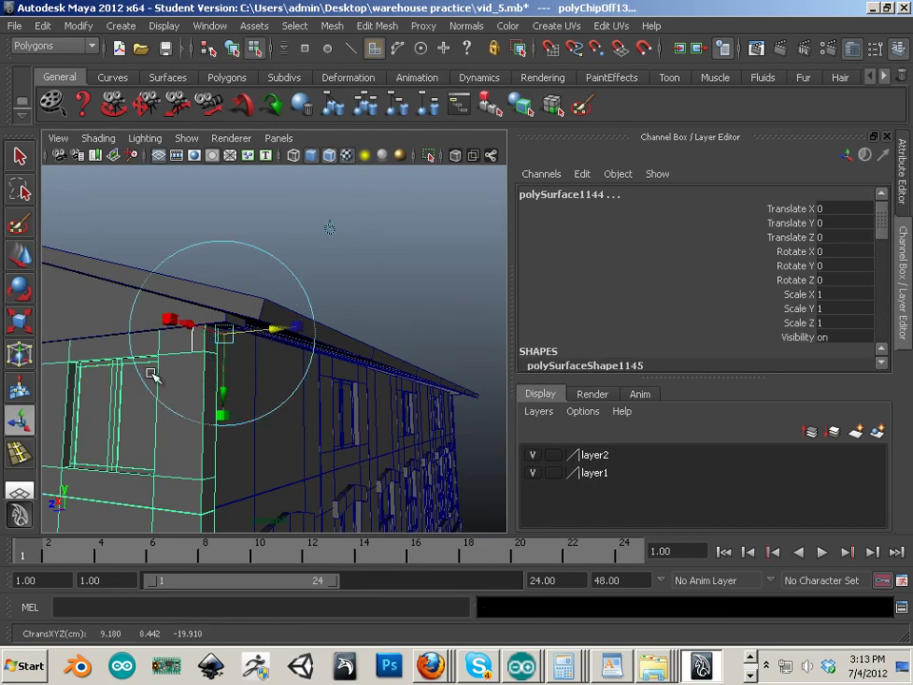
Step: Slide the duplicated corner face out beneath the roof overhang to Translate Z -0.882 and delete its construction history
alt+drag(138, 366, 175, 359)
scroll(169, 358, up, 2)
right_drag(175, 356, 251, 335)
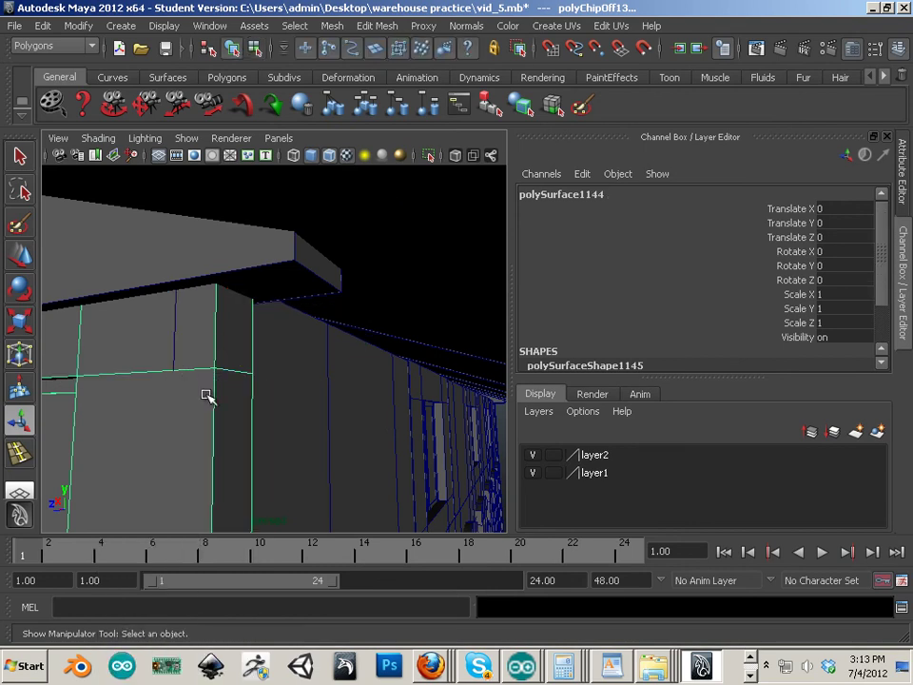
click(163, 336)
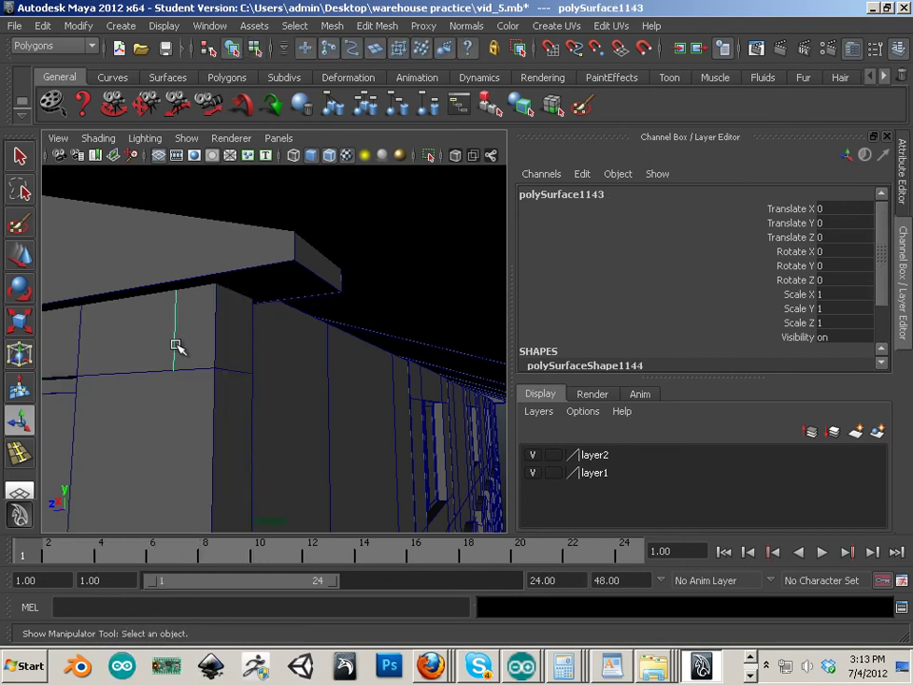
key(w)
drag(192, 499, 201, 496)
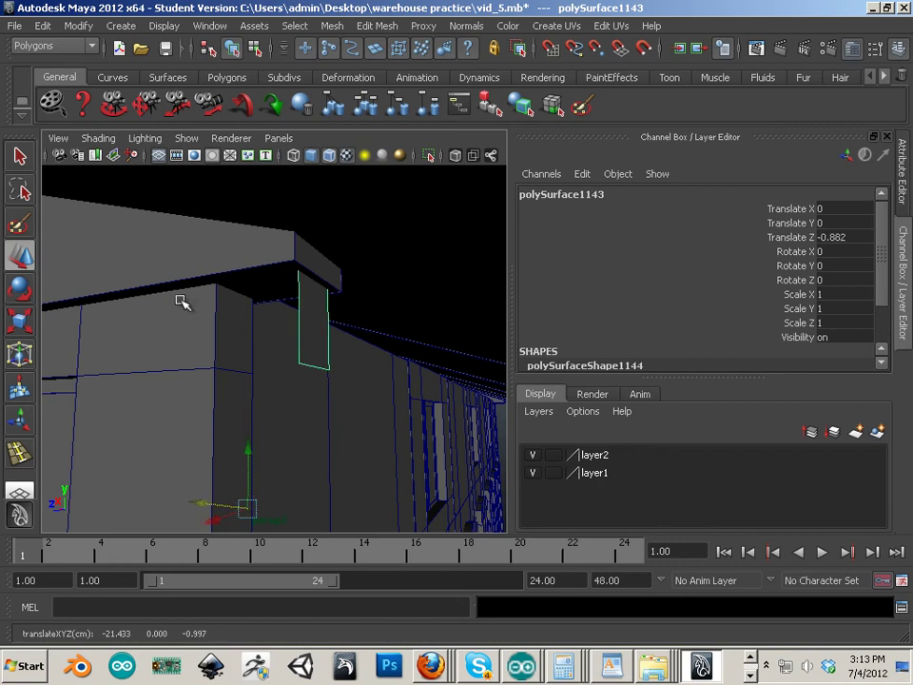
click(43, 26)
mouse_move(87, 209)
click(245, 220)
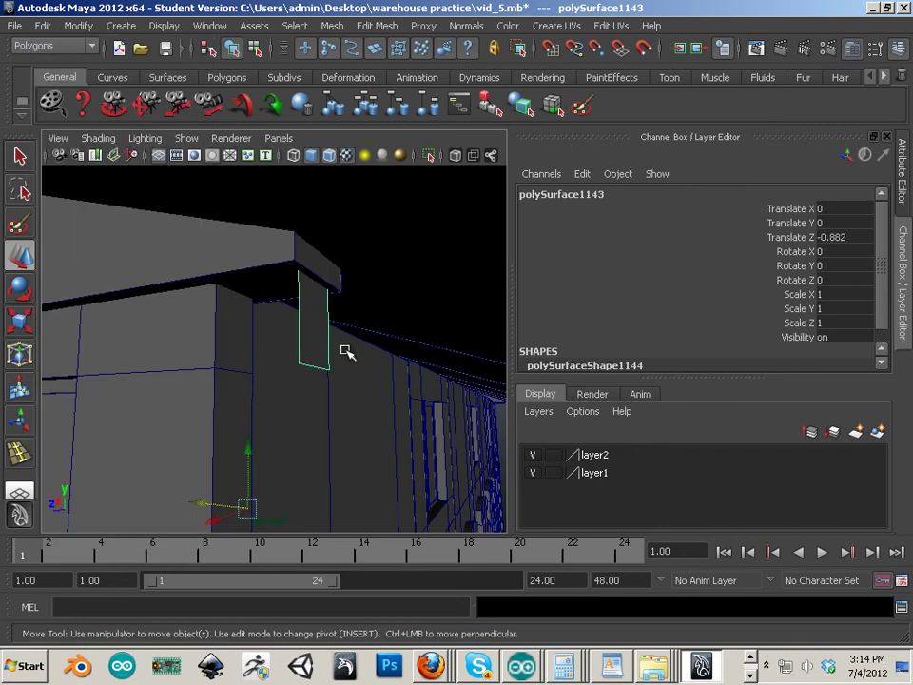
Step: Extrude the duplicated corner face back toward the wall to form a small block under the roof overhang
right_drag(310, 339, 315, 351)
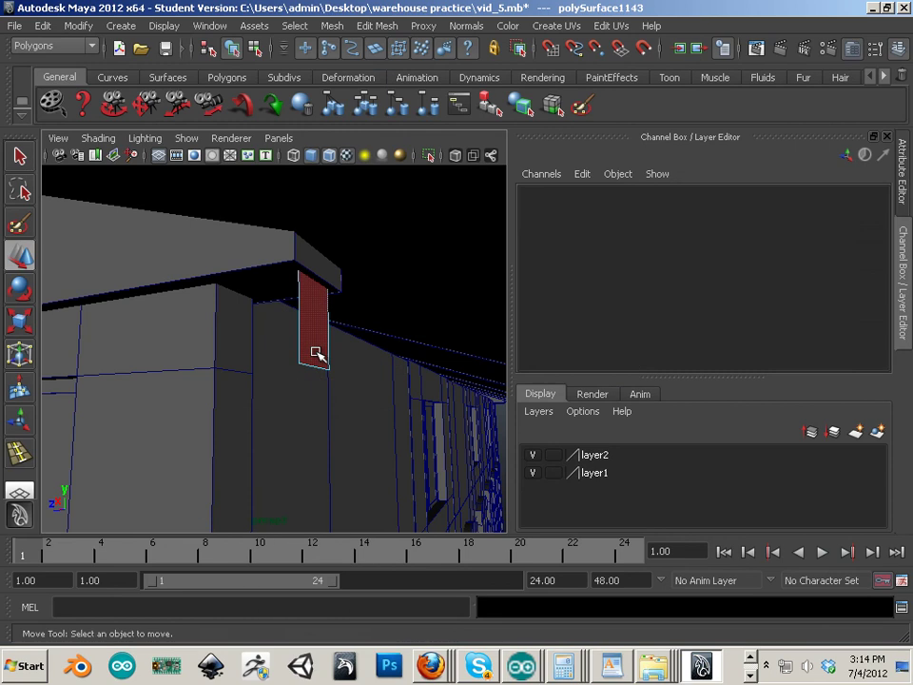
click(315, 351)
scroll(378, 354, down, 2)
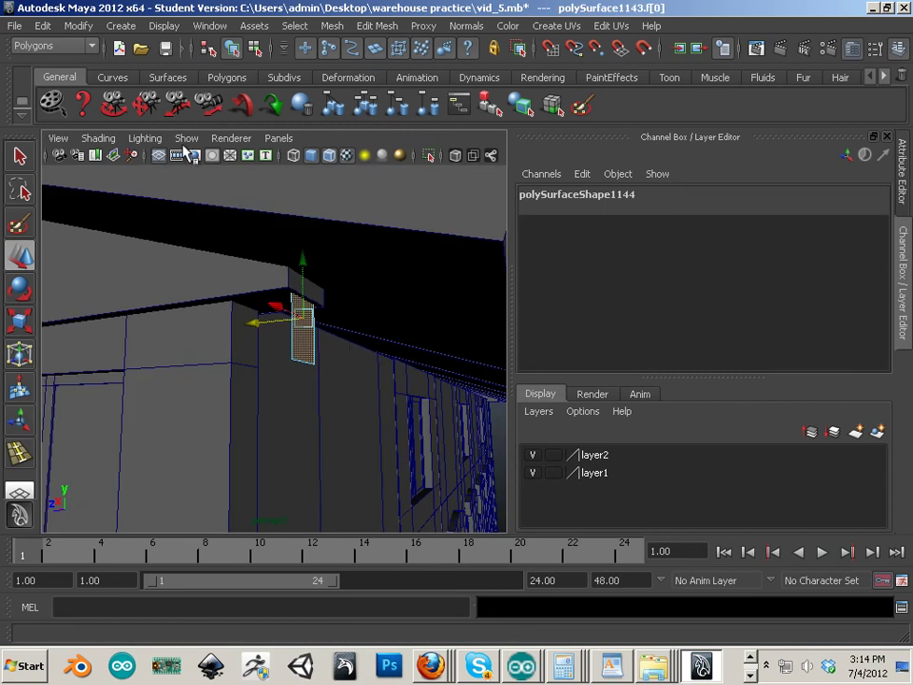
click(225, 78)
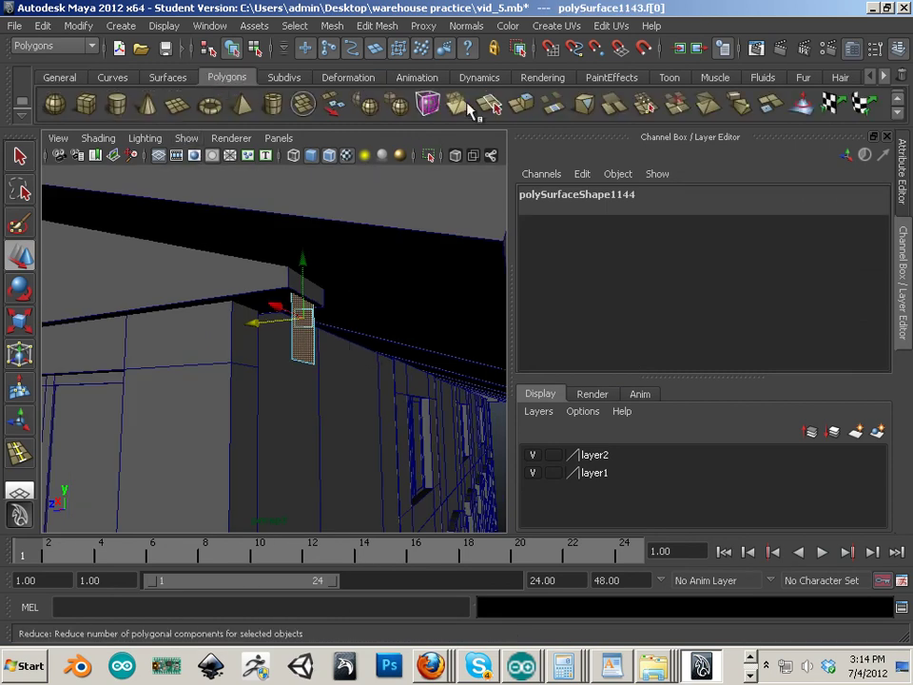
click(521, 109)
drag(337, 316, 394, 317)
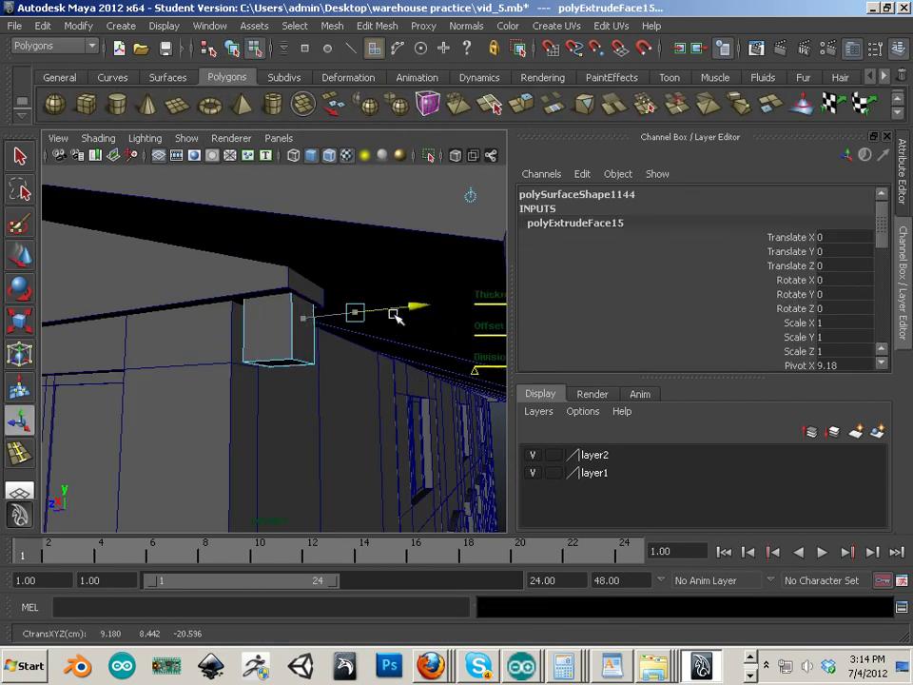
click(393, 314)
right_drag(255, 351, 296, 327)
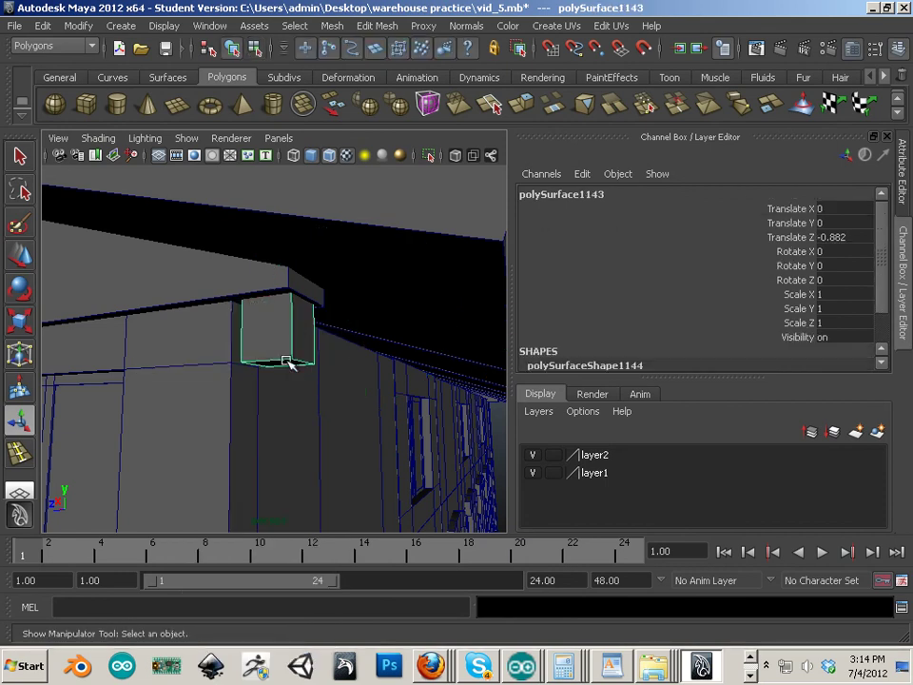
Step: Center the pivot of the small corner block beneath the roof overhang
alt+drag(286, 361, 215, 278)
alt+right_drag(215, 278, 171, 271)
alt+drag(171, 271, 119, 270)
alt+middle_drag(120, 270, 270, 271)
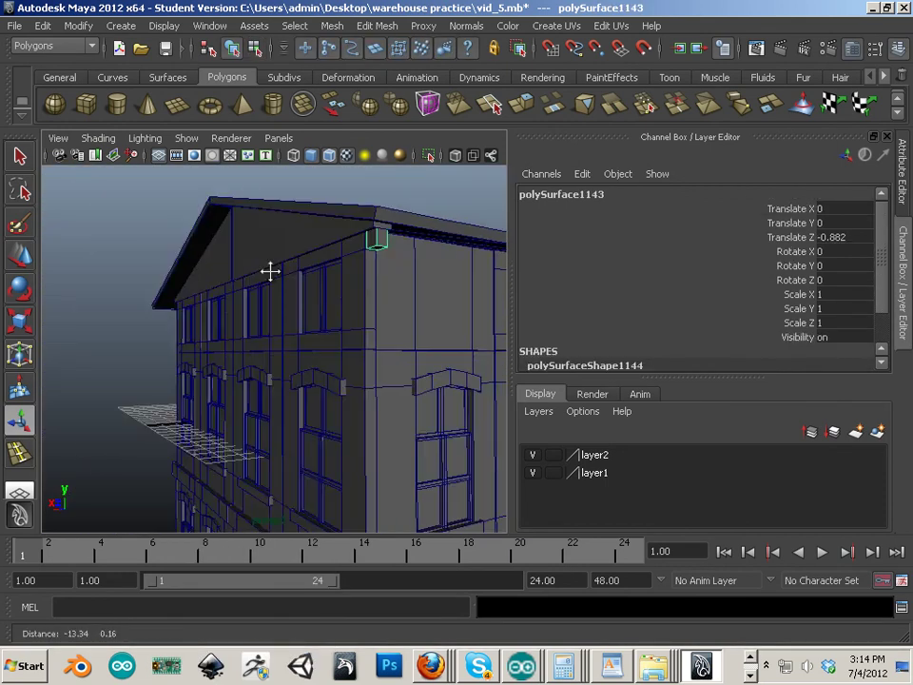
alt+drag(270, 271, 148, 300)
key(r)
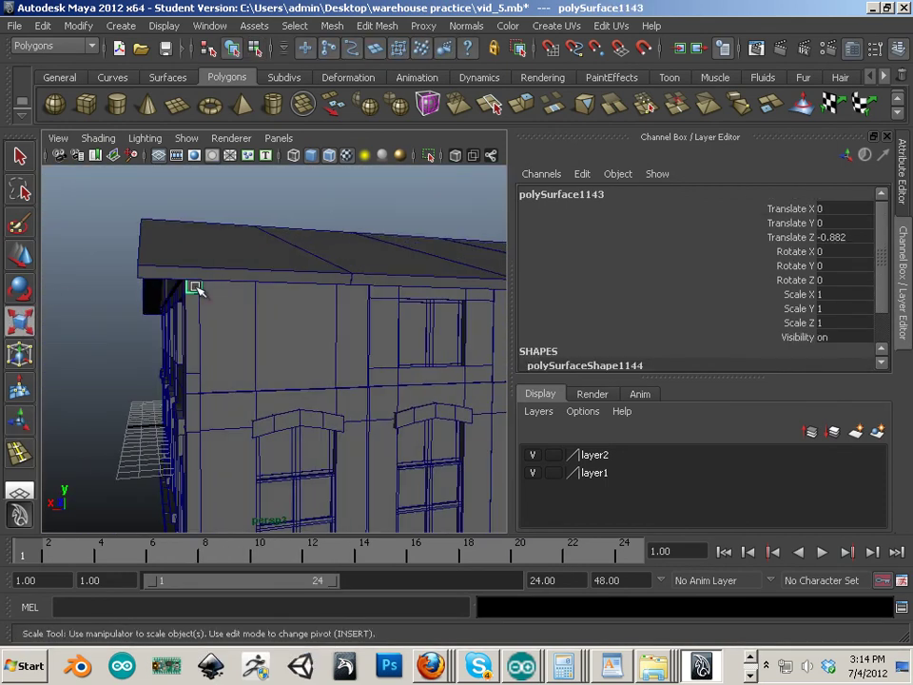
right_drag(194, 287, 245, 271)
click(121, 26)
mouse_move(65, 25)
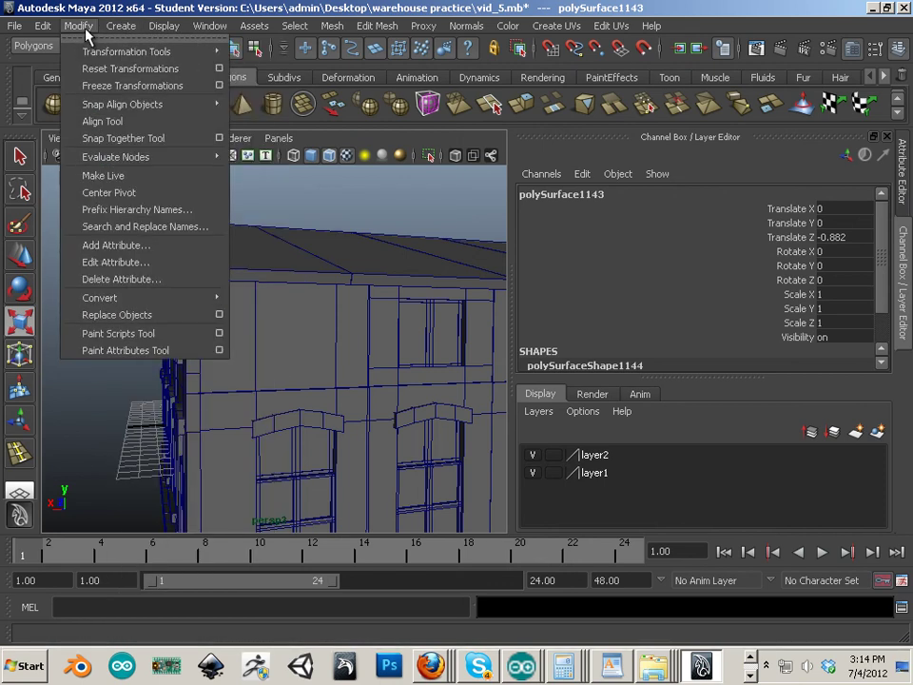
click(161, 253)
Step: Stretch the corner block into an eaves strip with Scale X 13.81 and slide it along the side wall to Translate X 2.806
drag(276, 288, 354, 296)
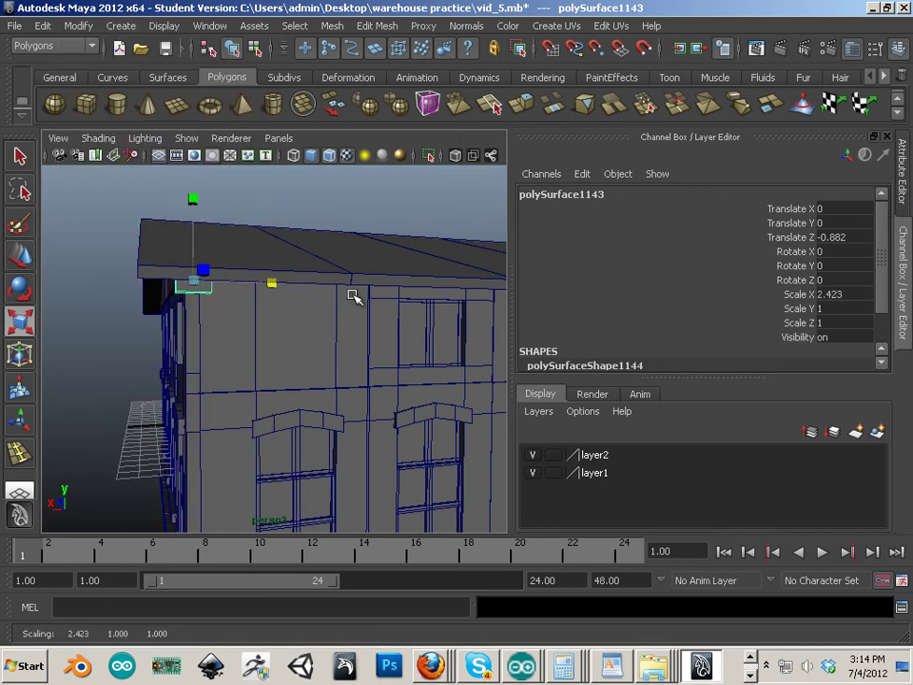
drag(270, 285, 343, 287)
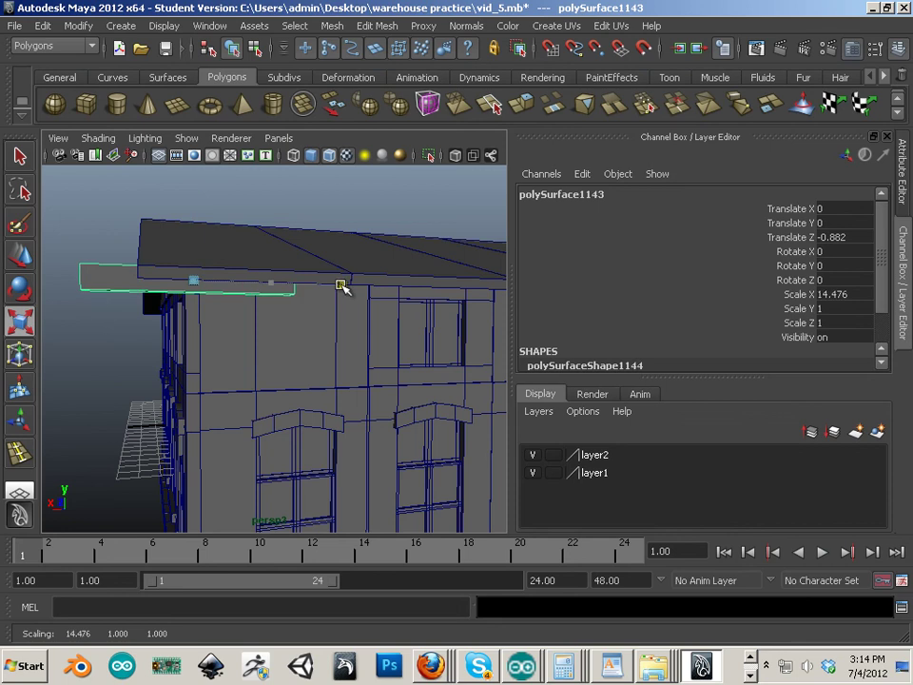
click(16, 262)
drag(194, 286, 231, 292)
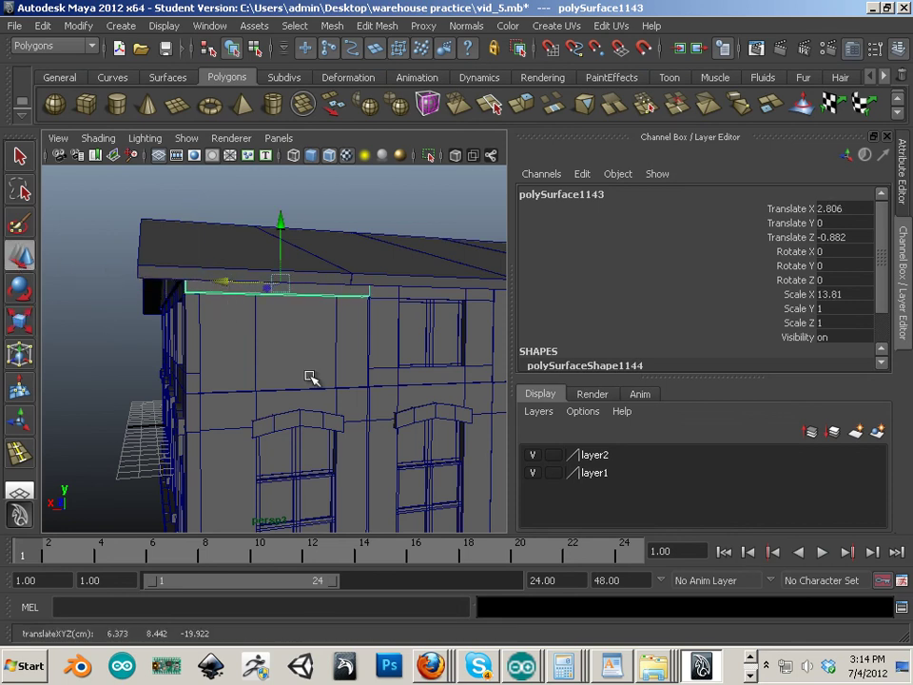
Step: Nudge the eaves strip to Translate X 2.924 and place a duplicate end to end with it at Translate X 9.023
alt+drag(310, 378, 233, 333)
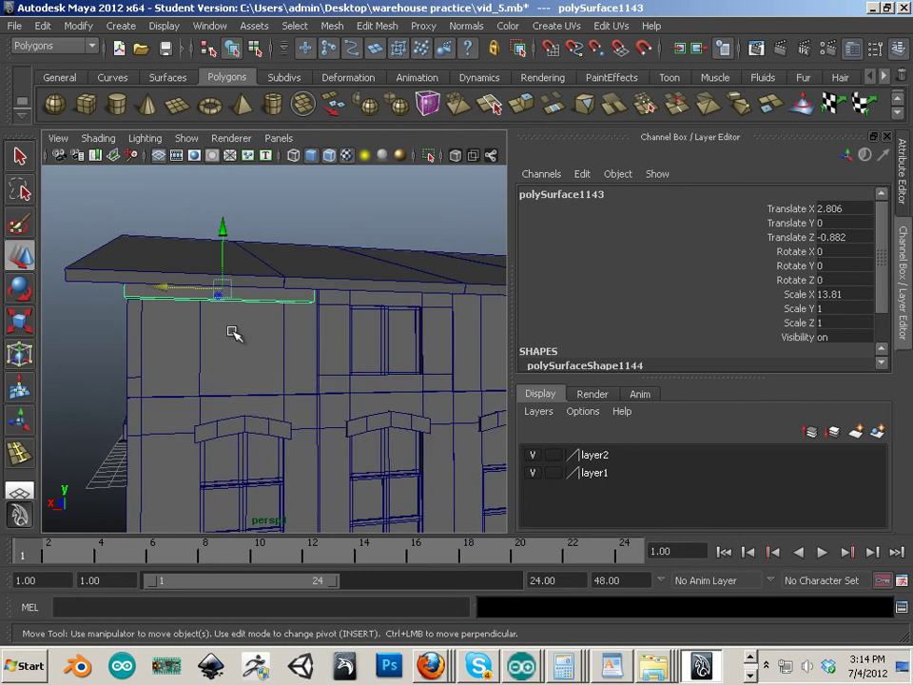
scroll(210, 322, up, 3)
click(168, 253)
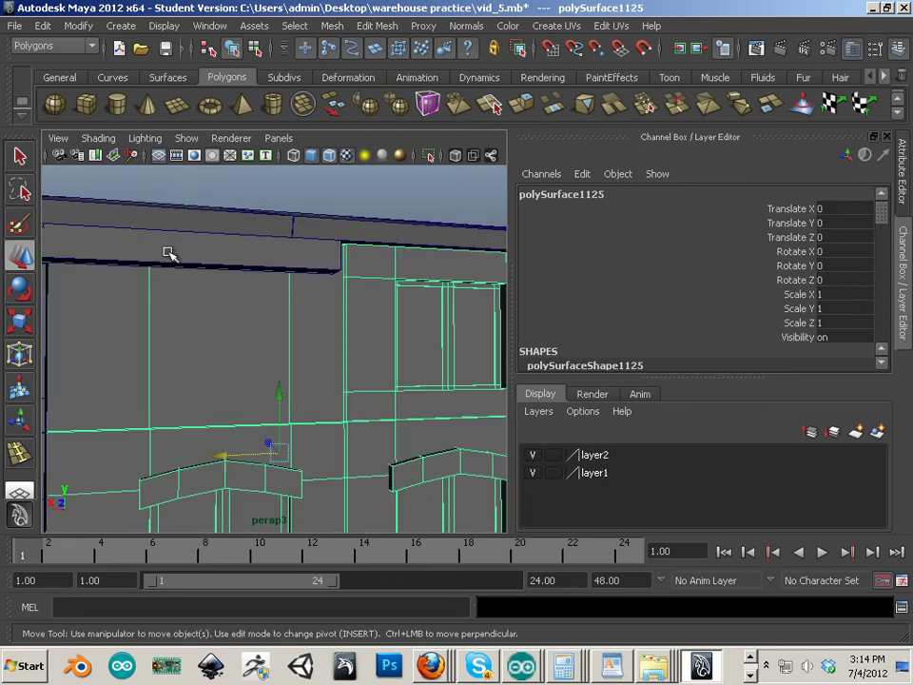
click(132, 246)
drag(132, 246, 322, 307)
key(ctrl+d)
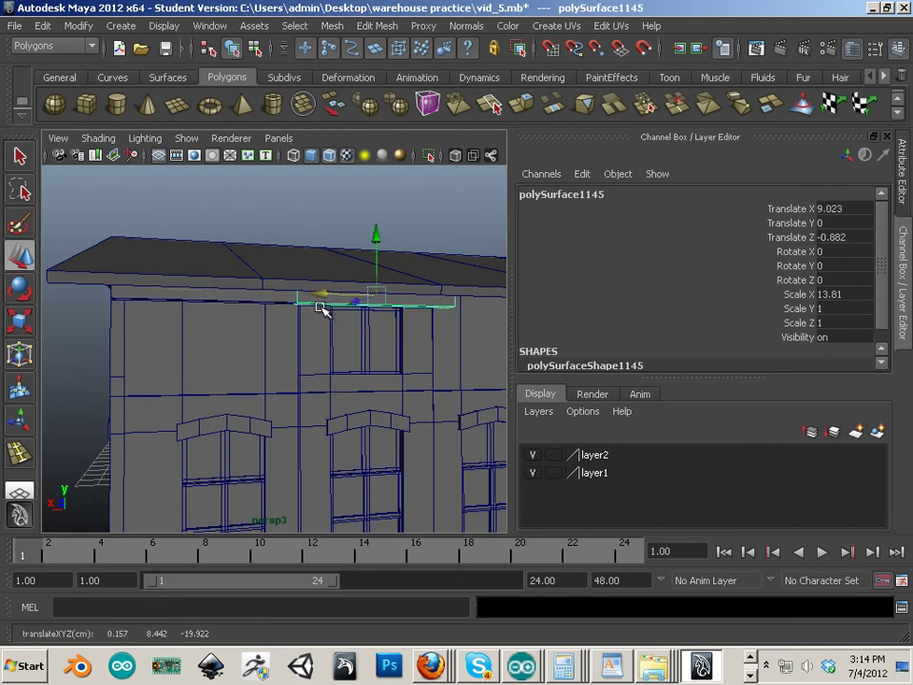
Step: Repeat the offset duplication of the eaves strip until the copies reach the far end of the side wall
key(shift+d)
alt+middle_drag(371, 361, 92, 352)
key(shift+d)
key(shift+d)
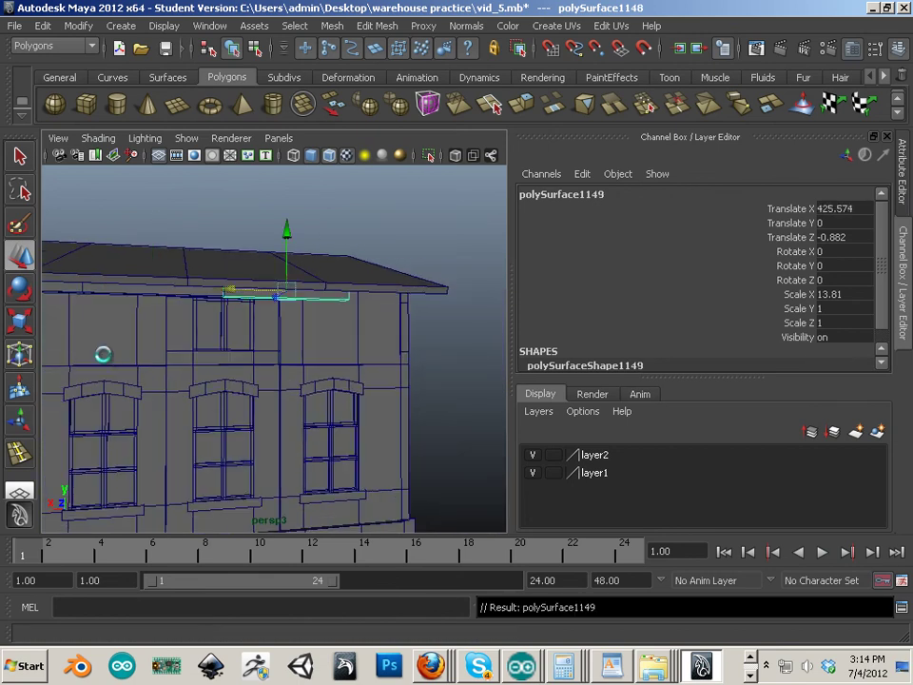
Step: Select all the eaves strips along the side wall and group them
shift+click(244, 295)
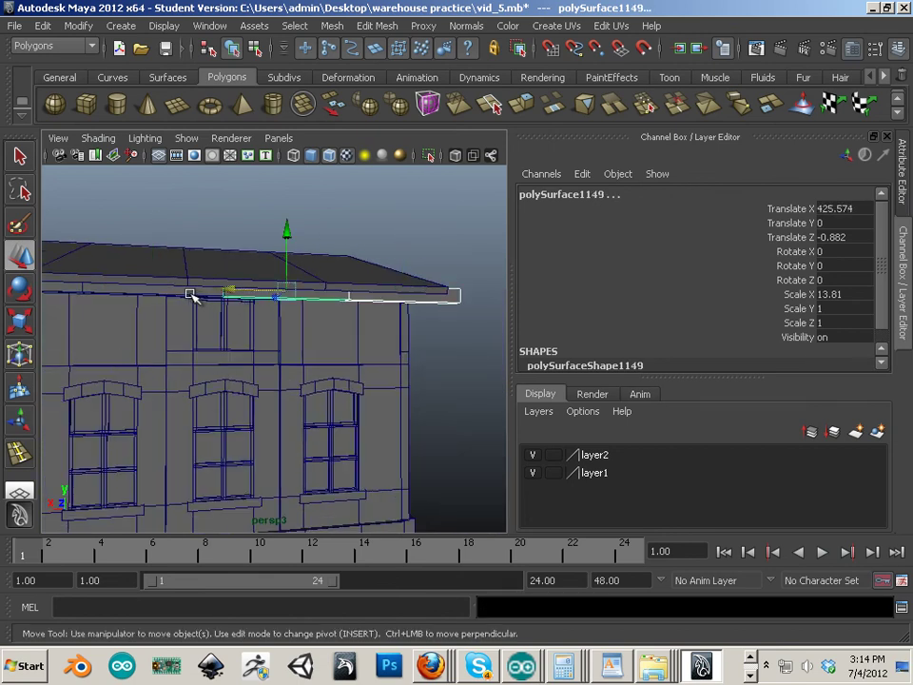
shift+click(190, 296)
alt+middle_drag(66, 346, 225, 354)
shift+click(234, 315)
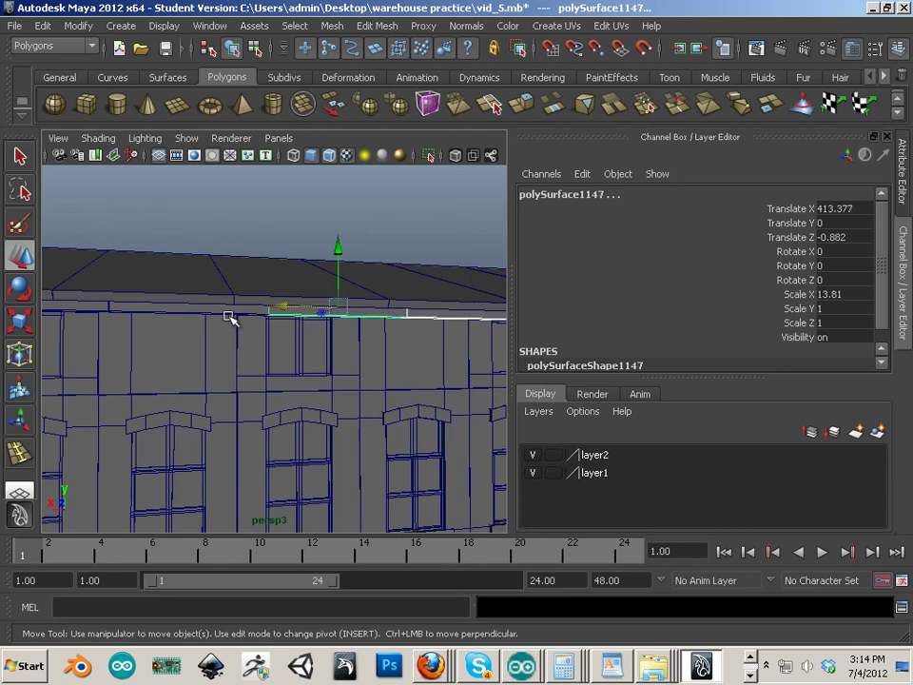
shift+click(157, 329)
alt+middle_drag(113, 338, 226, 339)
shift+click(216, 322)
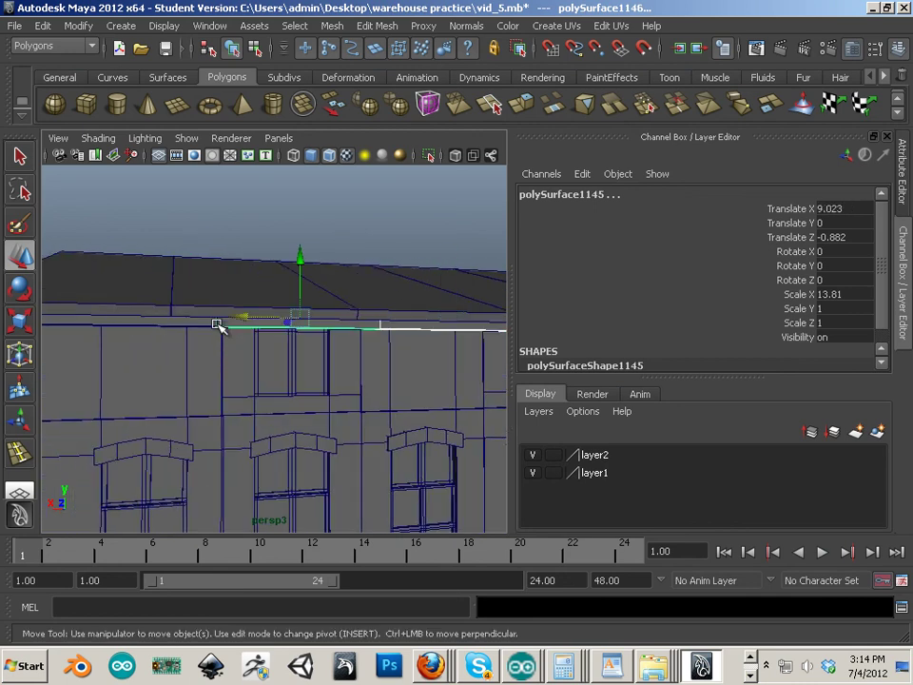
shift+click(157, 337)
alt+middle_drag(157, 337, 114, 348)
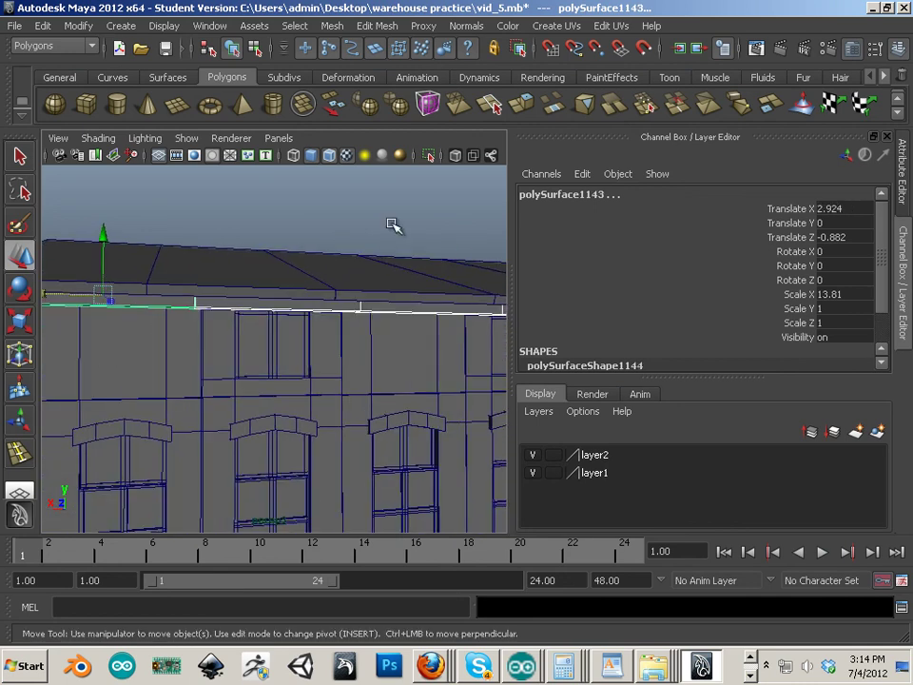
click(59, 77)
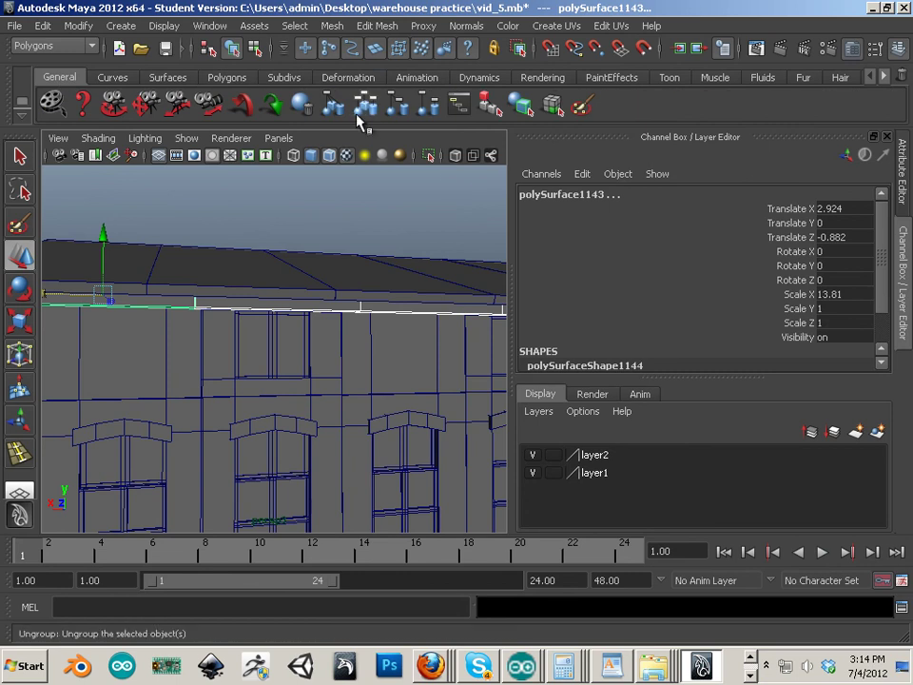
key(ctrl+g)
Step: Shorten the group of eaves strips to Scale X 0.944 and shift it along X to Translate X -2.17 beneath the roof
alt+right_drag(353, 218, 166, 290)
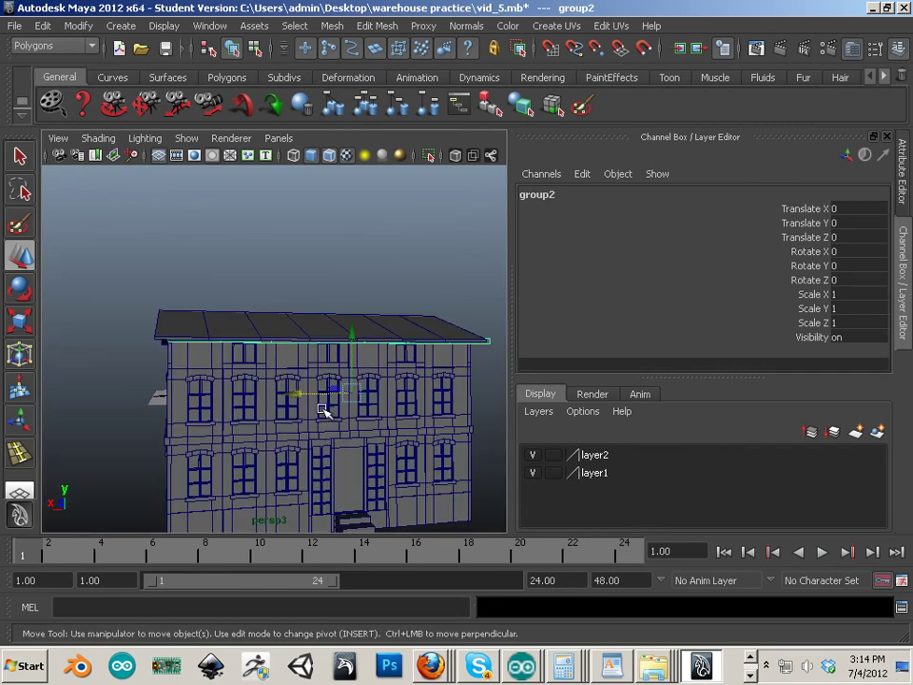
click(35, 326)
click(387, 406)
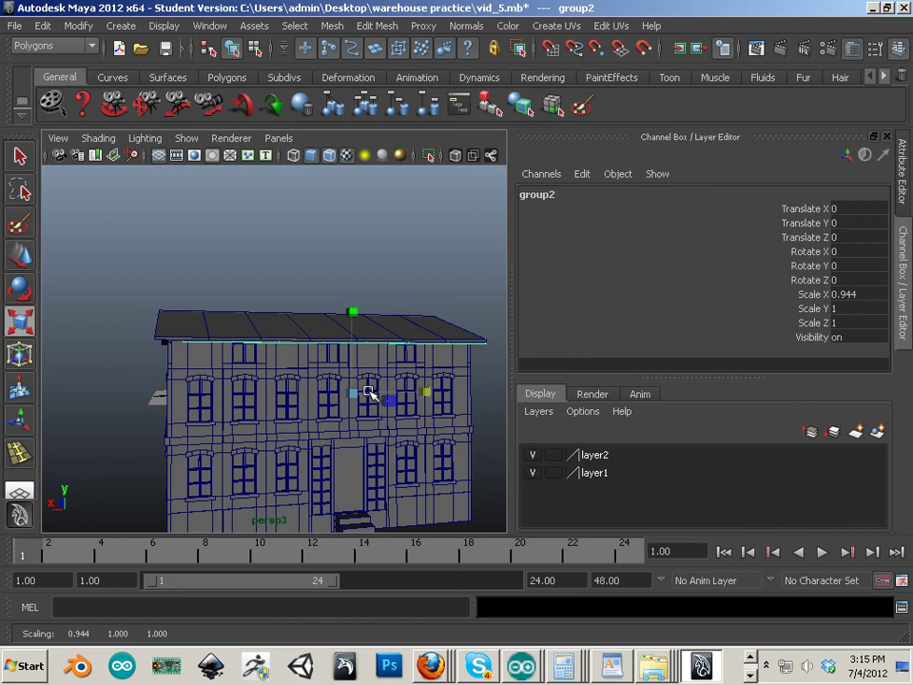
click(21, 255)
drag(316, 387, 296, 394)
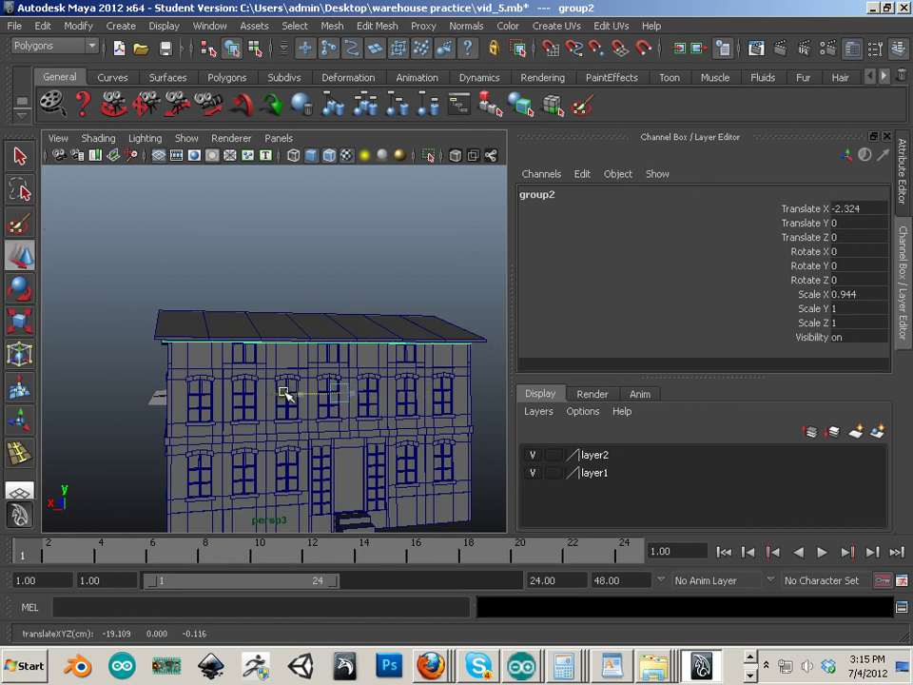
Step: Duplicate the group of eaves strips and move the copy to the opposite side wall at Translate Z 21.985
alt+drag(134, 388, 231, 393)
alt+right_drag(231, 393, 322, 410)
alt+drag(322, 410, 38, 390)
key(ctrl+d)
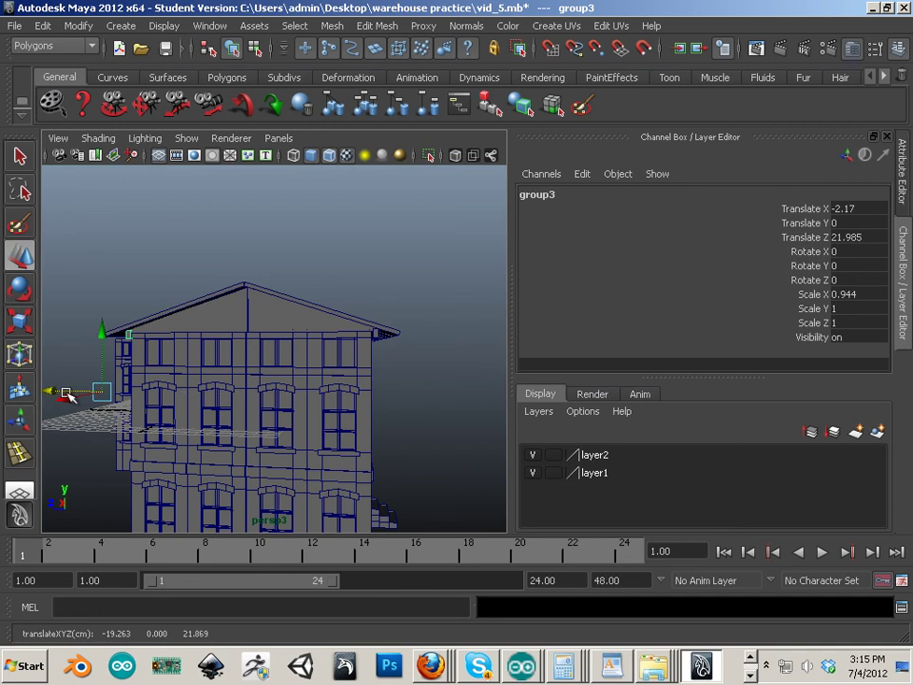
click(94, 305)
Step: Examine the building around the opposite eaves, the facade and lower corner, and the open interior from underneath
alt+drag(94, 305, 159, 338)
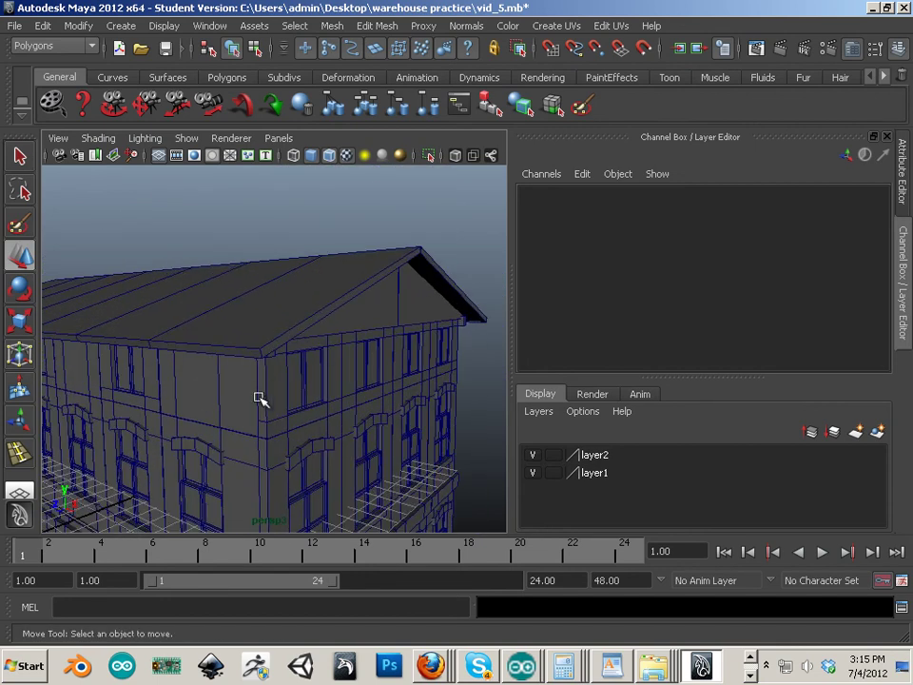
alt+drag(326, 396, 397, 439)
alt+right_drag(281, 418, 403, 473)
alt+drag(403, 473, 219, 394)
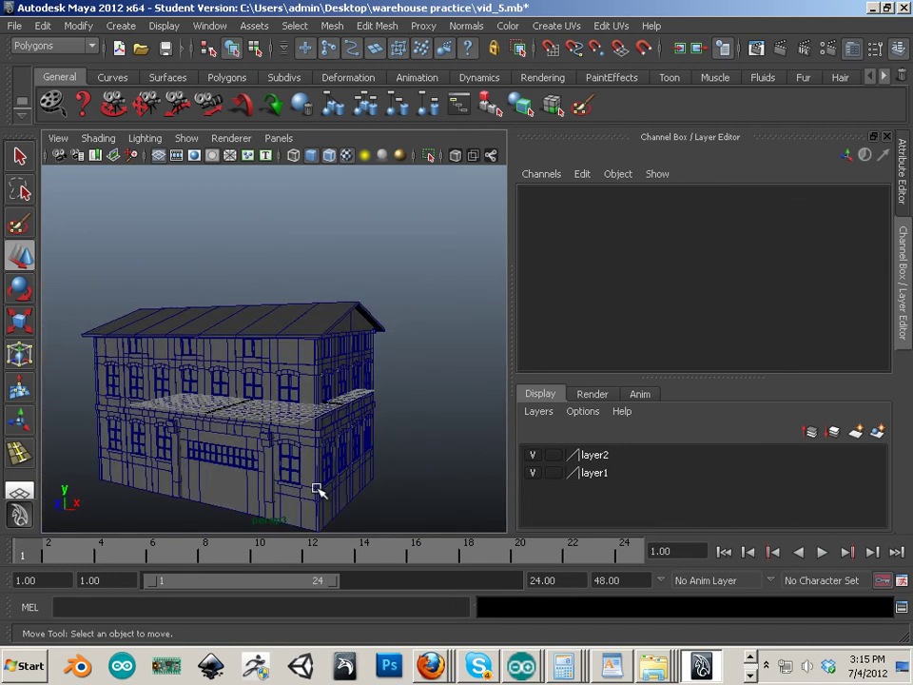
alt+right_drag(318, 489, 289, 489)
alt+drag(289, 489, 289, 415)
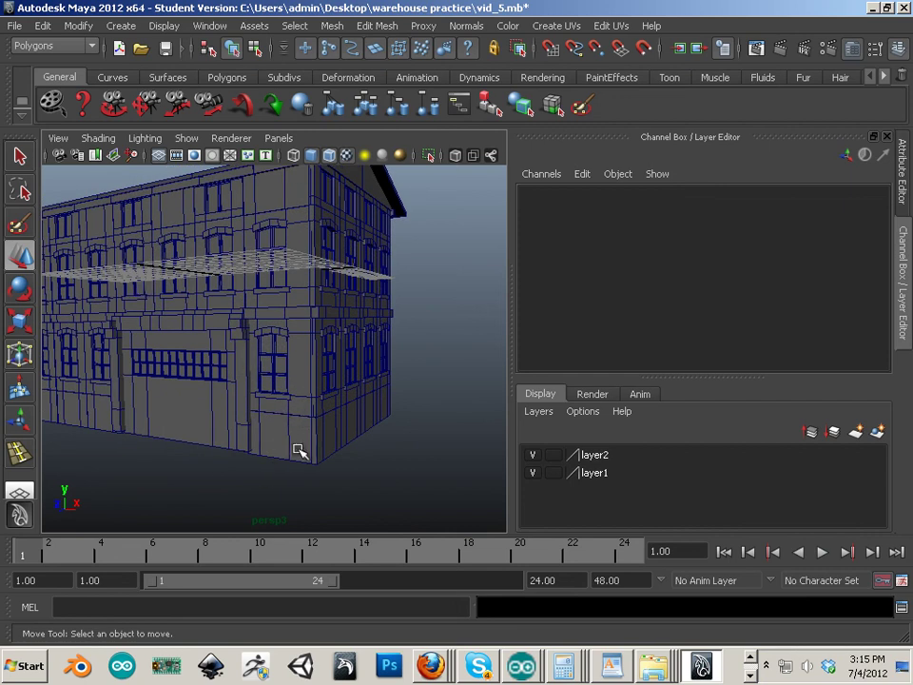
alt+middle_drag(324, 489, 343, 251)
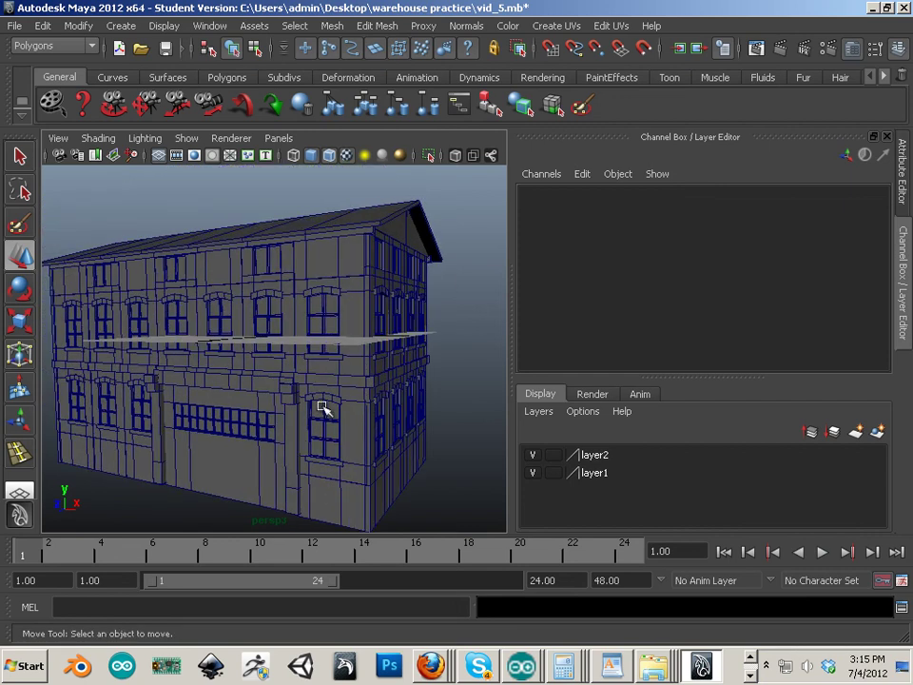
alt+middle_drag(346, 503, 388, 487)
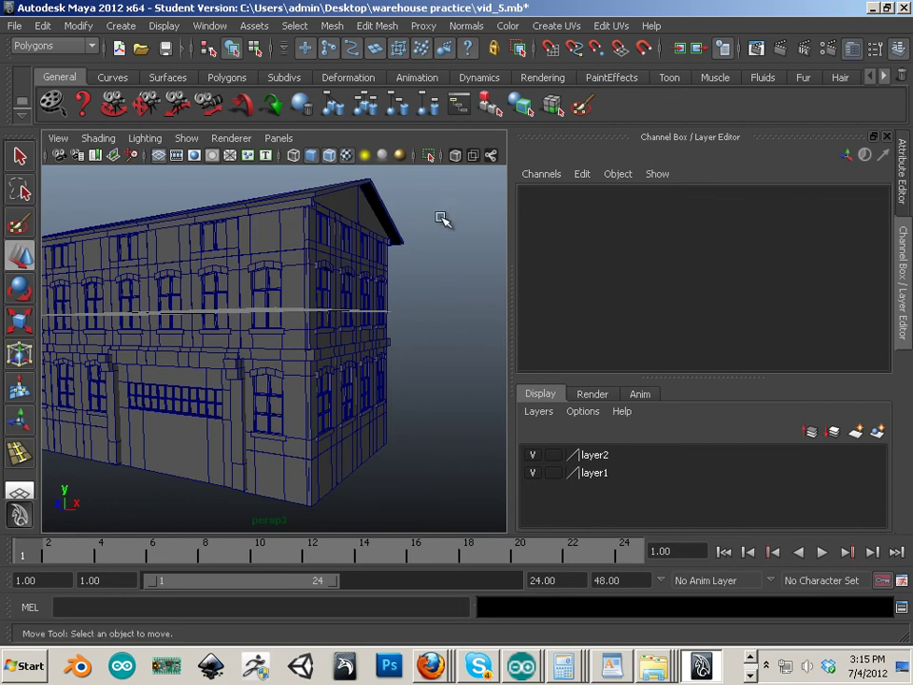
alt+drag(198, 363, 219, 260)
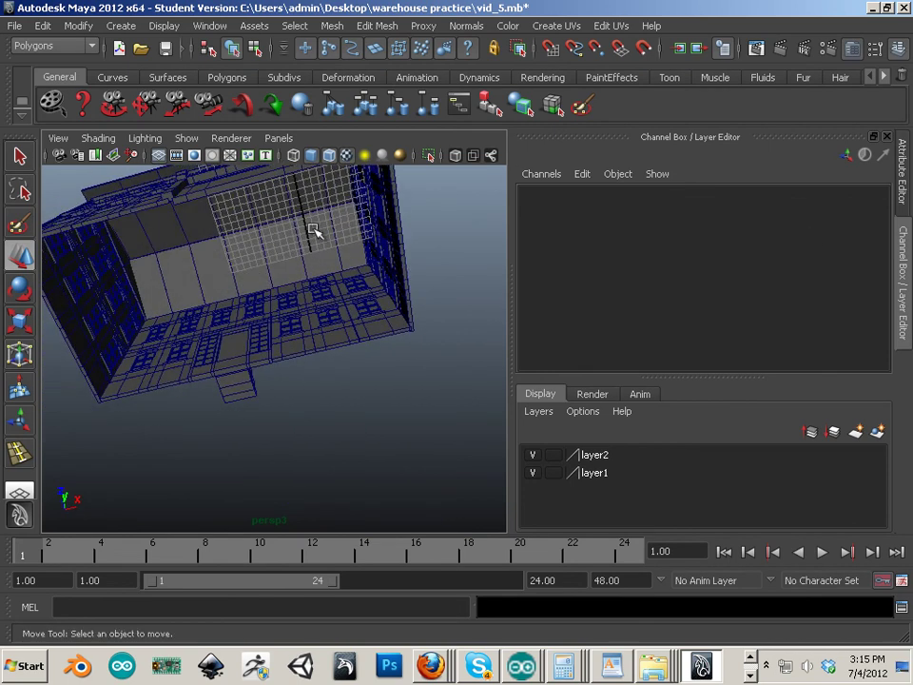